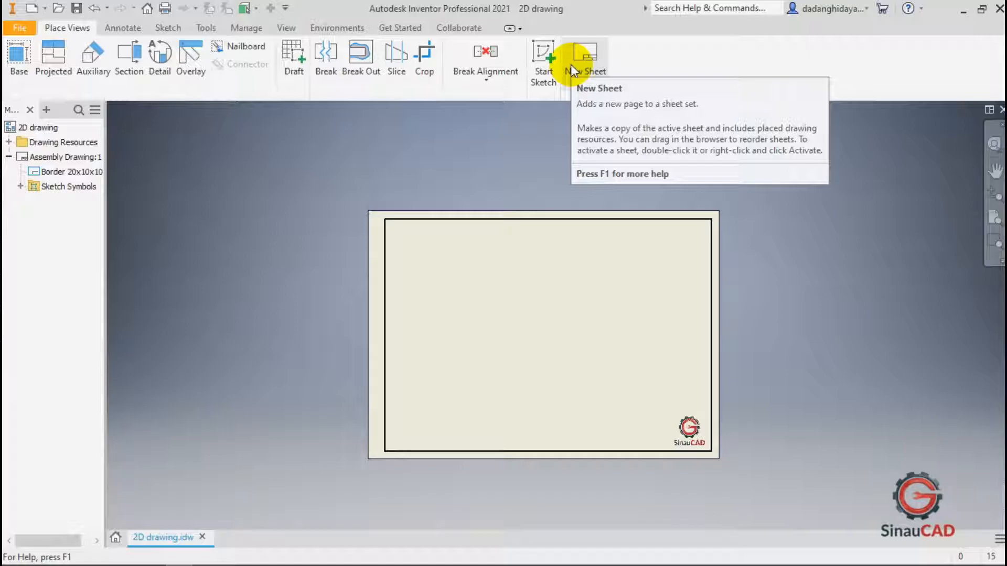
left_click(32, 8)
left_click(241, 145)
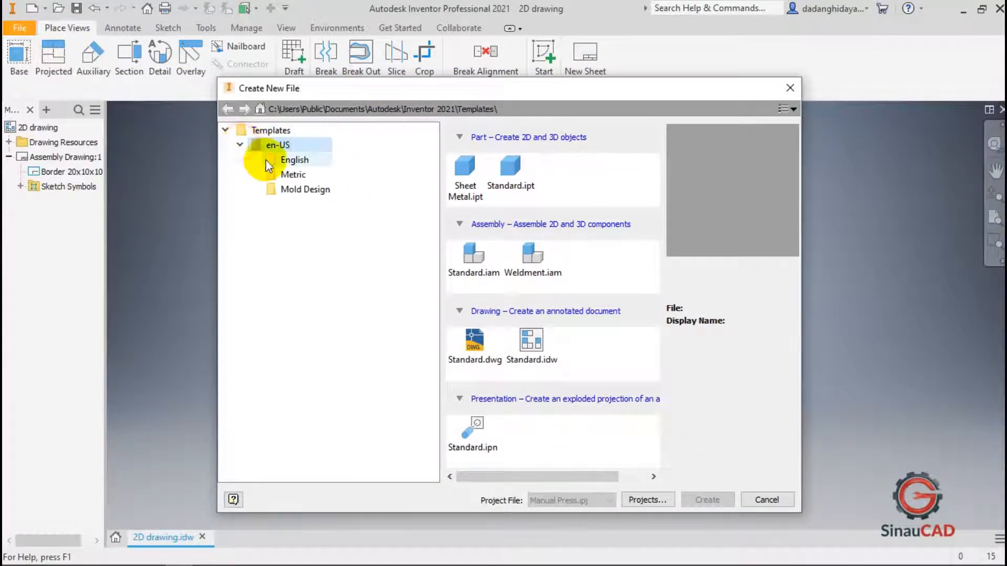
left_click(292, 174)
left_click_drag(591, 481, 634, 467)
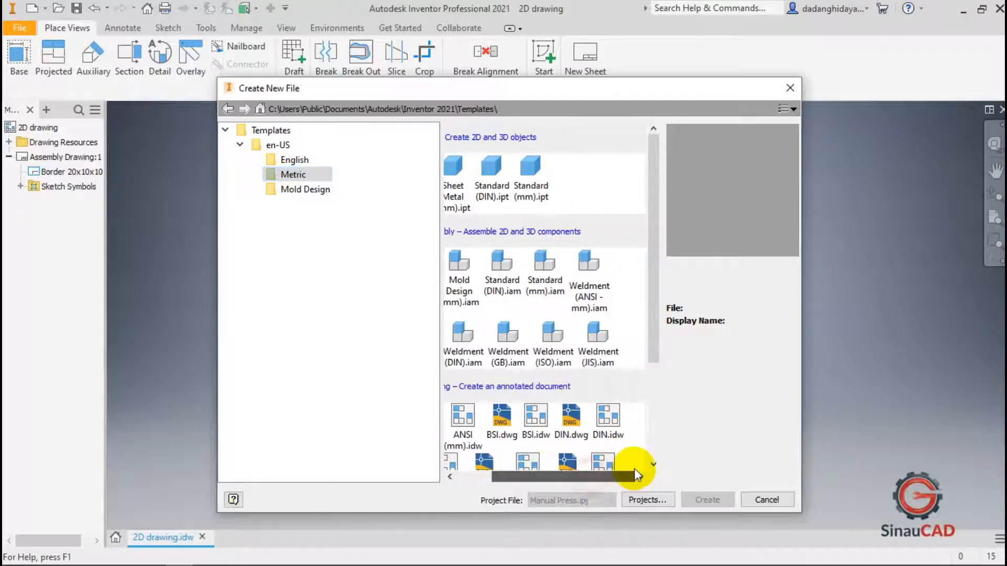
scroll(593, 401, "down", 3)
left_click(608, 384)
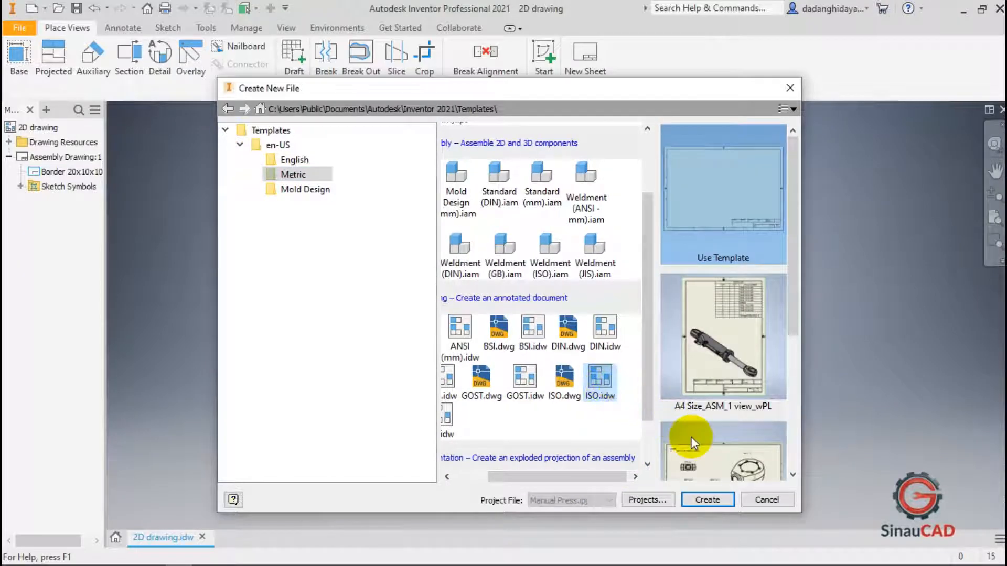
left_click(746, 499)
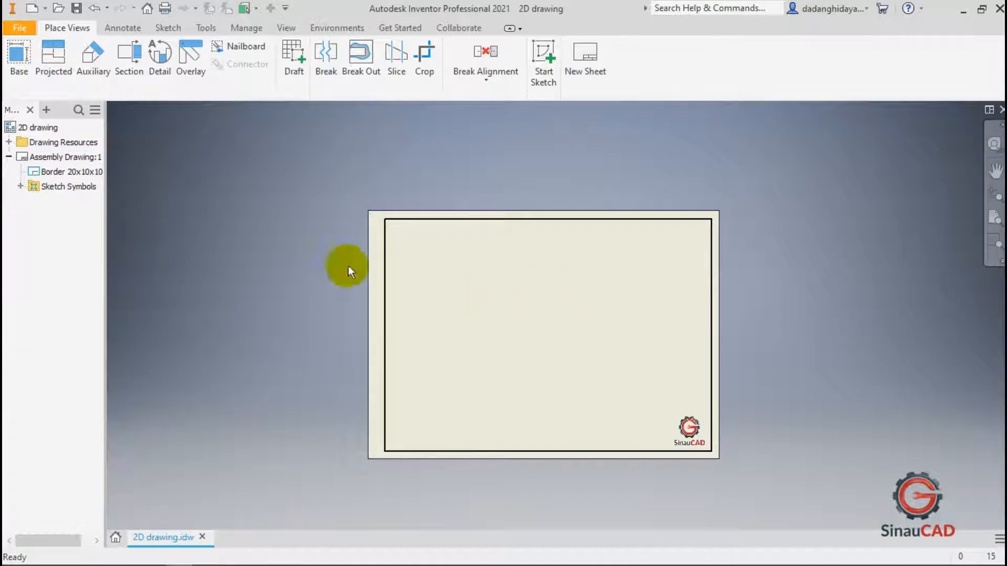
Start a base view on the sheet using the Assembly Arbor Press model from the Manual Press folder.
left_click(19, 68)
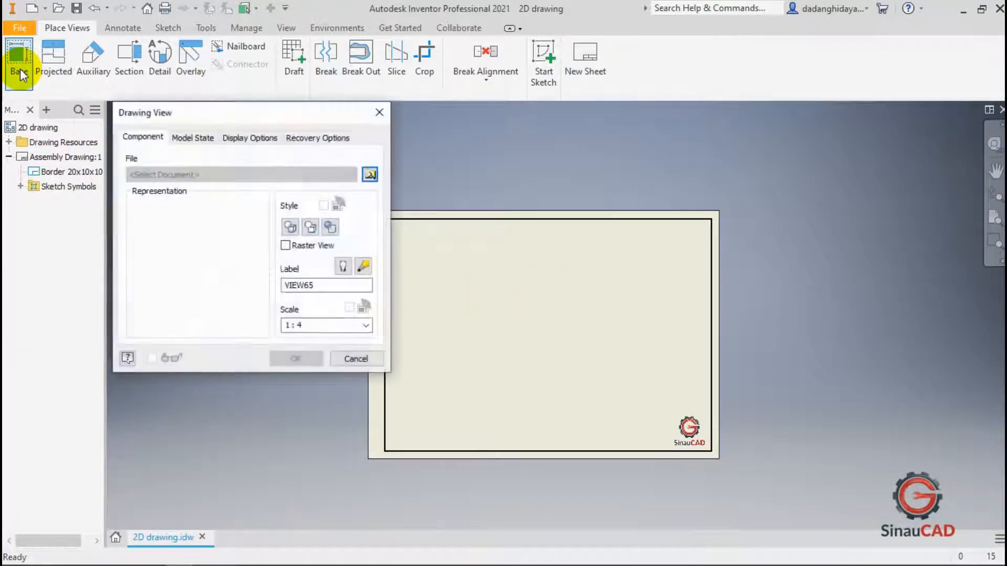
left_click(369, 175)
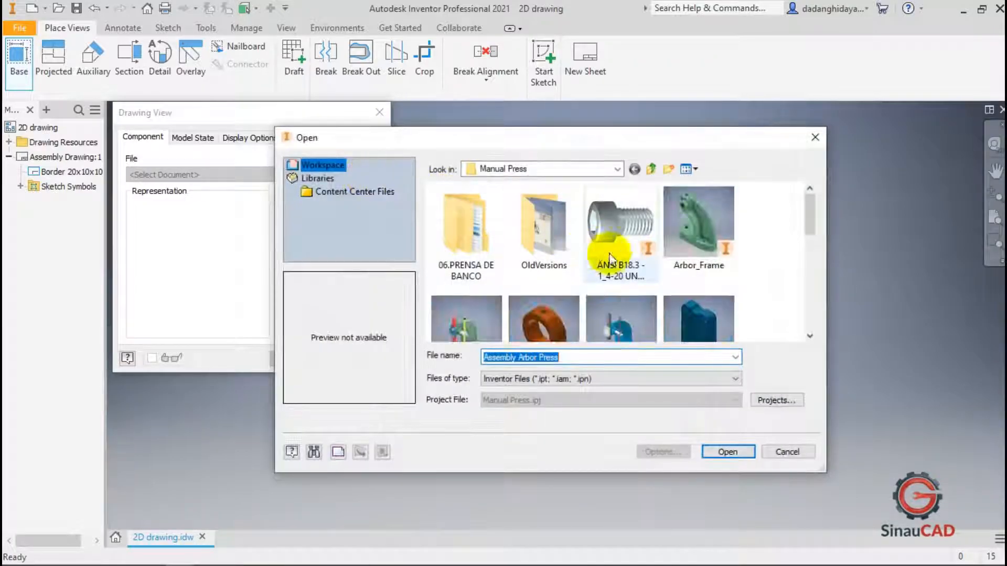
scroll(520, 243, "down", 1)
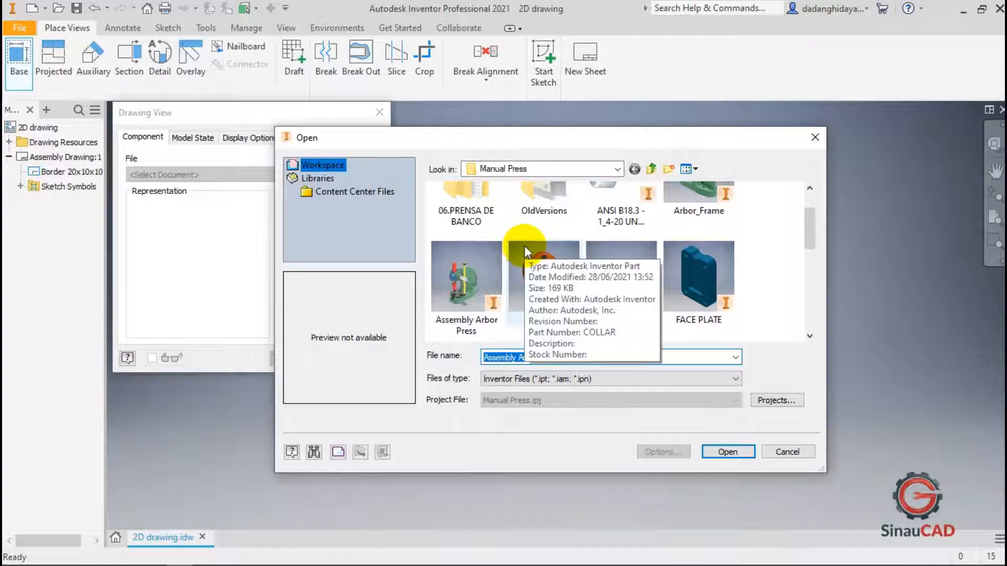
left_click(464, 261)
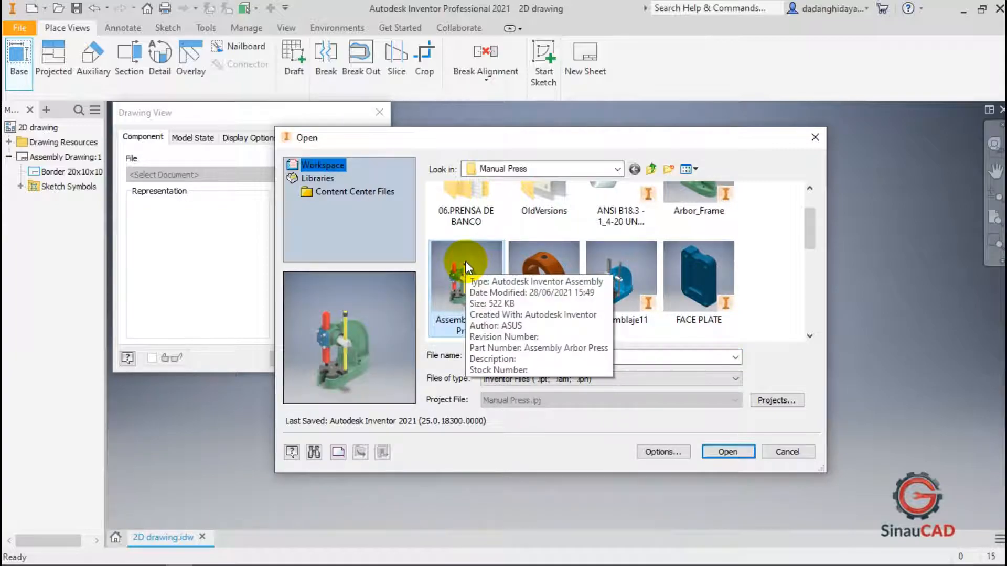
left_click(729, 451)
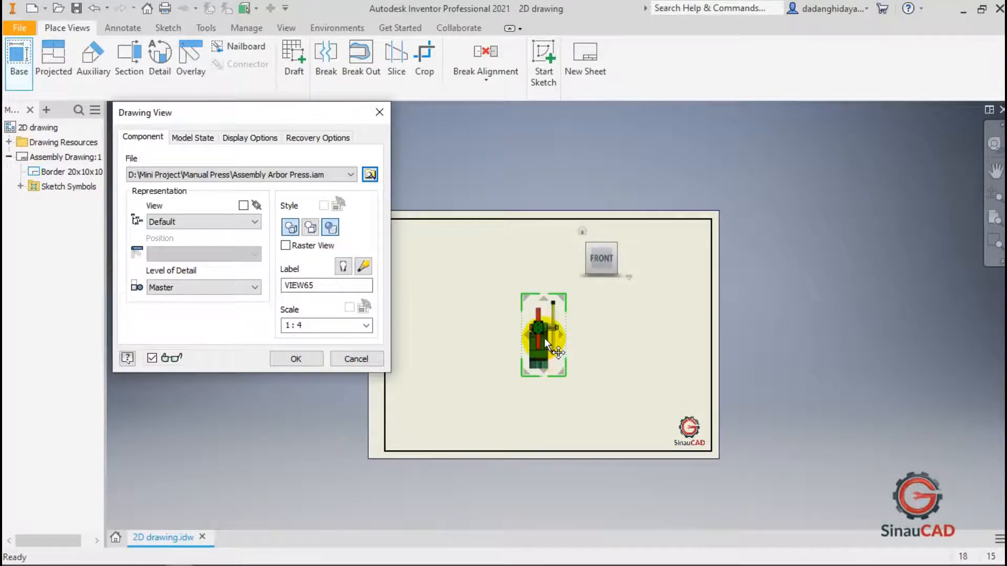
Preview the base view in other orientations, including Right and Left, and return it to Front.
scroll(543, 338, "down", 2)
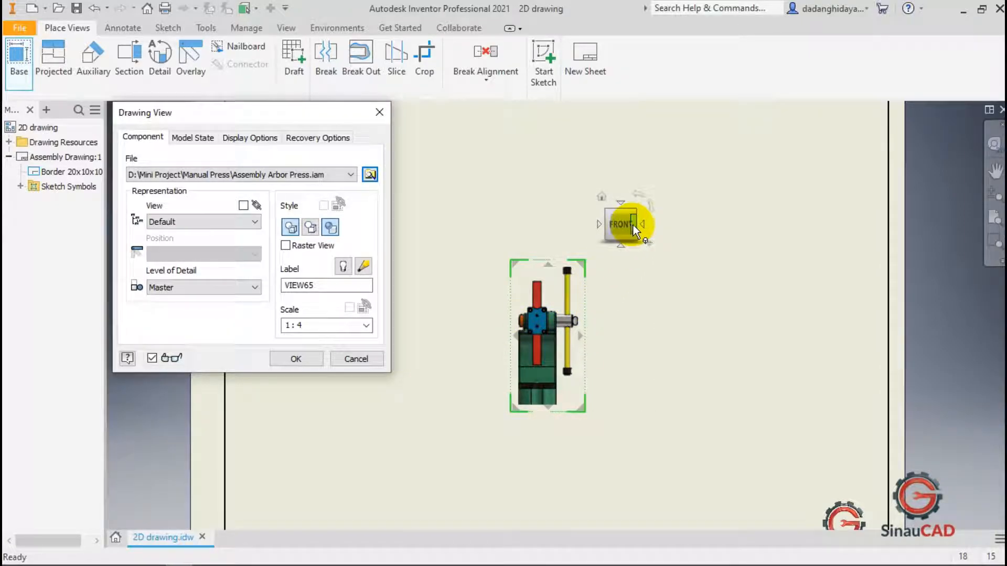
left_click(642, 223)
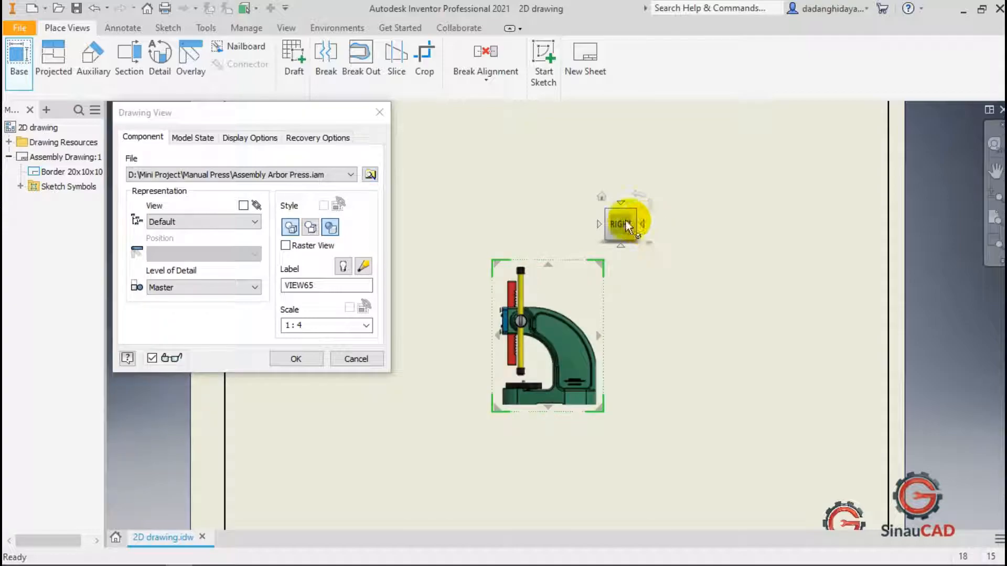
left_click(599, 223)
left_click(624, 200)
left_click(618, 244)
left_click(600, 223)
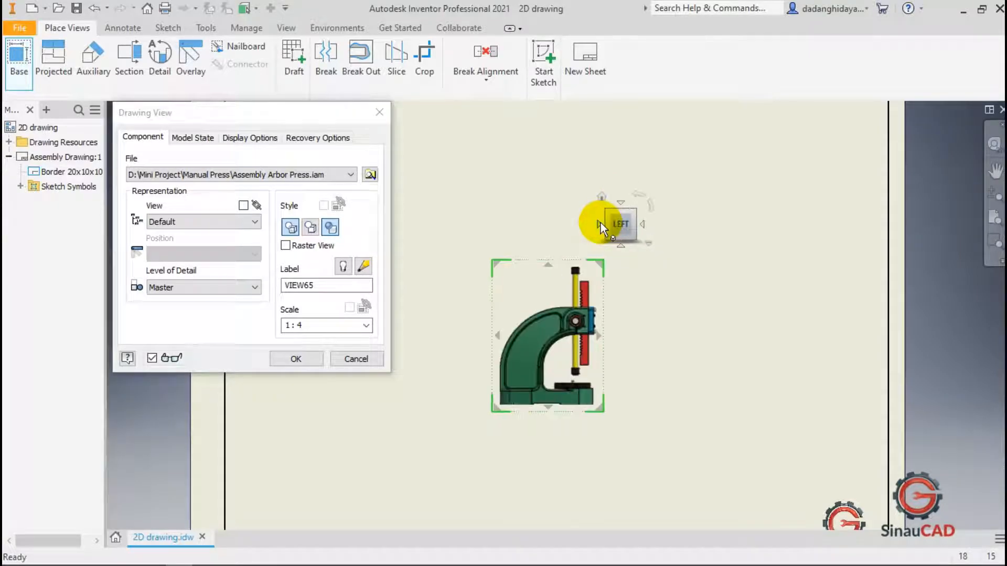
left_click(641, 225)
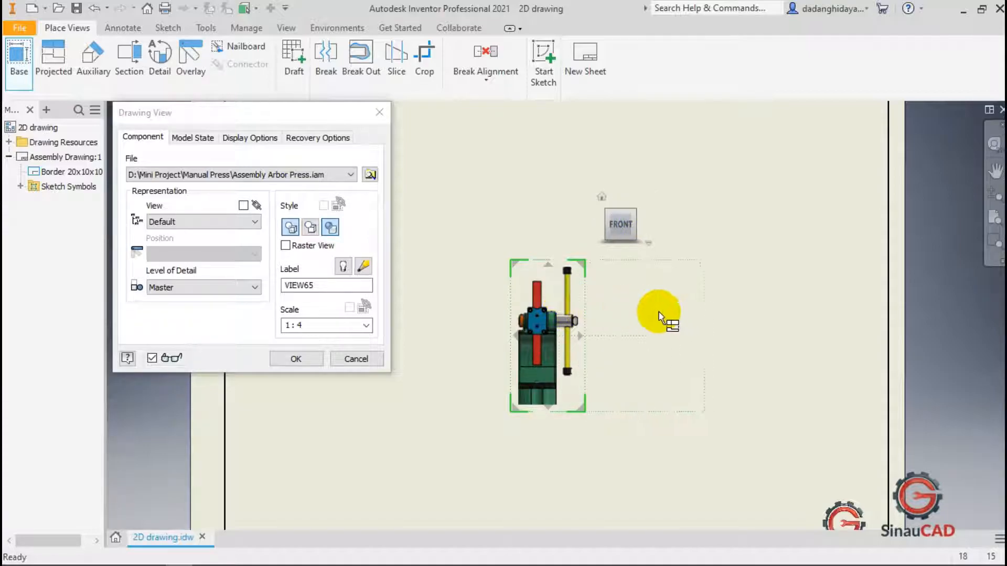
Project a side view to the right of the front view and a top view above it, and create the three views.
left_click(728, 326)
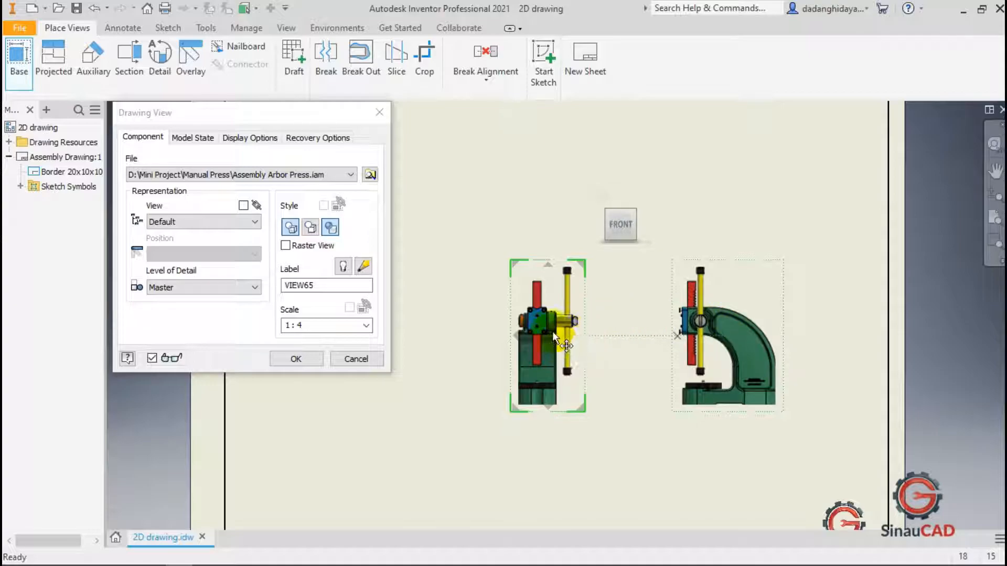
scroll(553, 325, "down", 2)
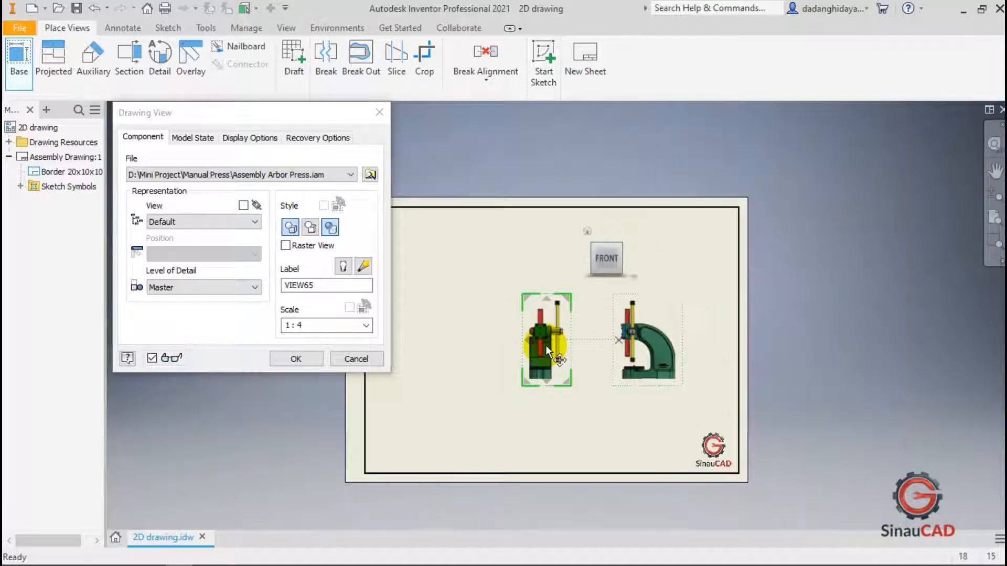
scroll(546, 323, "up", 2)
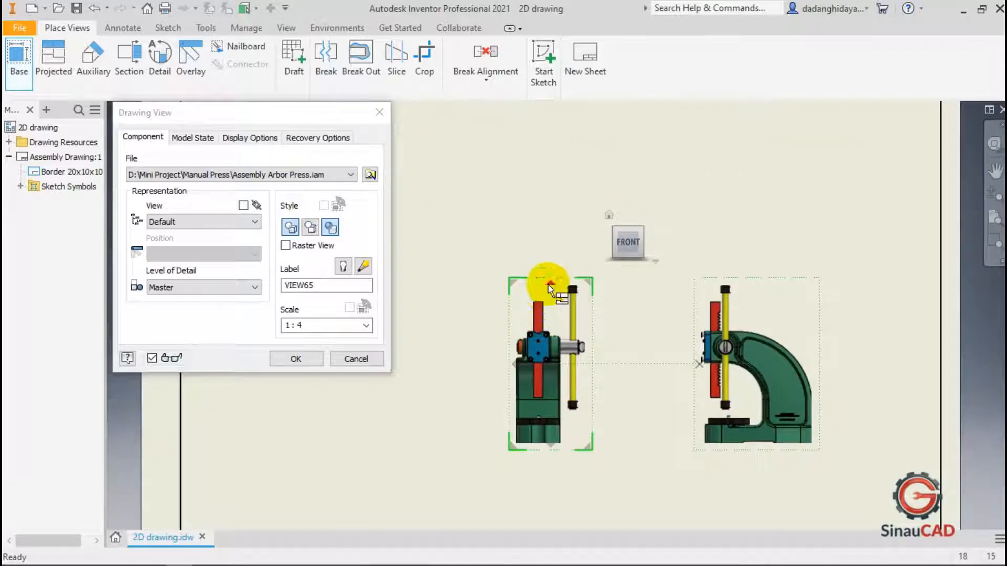
scroll(554, 242, "down", 3)
scroll(561, 220, "up", 2)
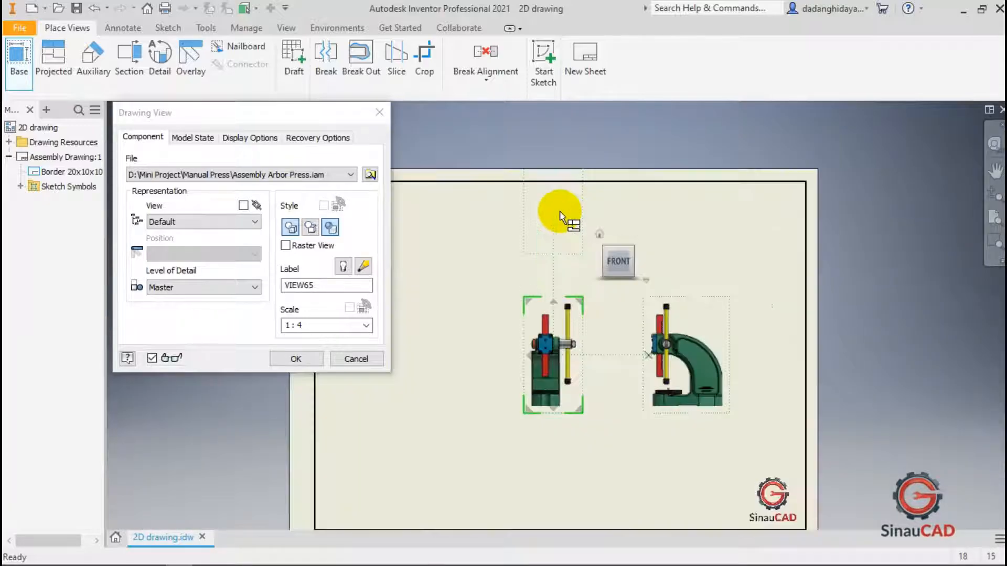
left_click(561, 240)
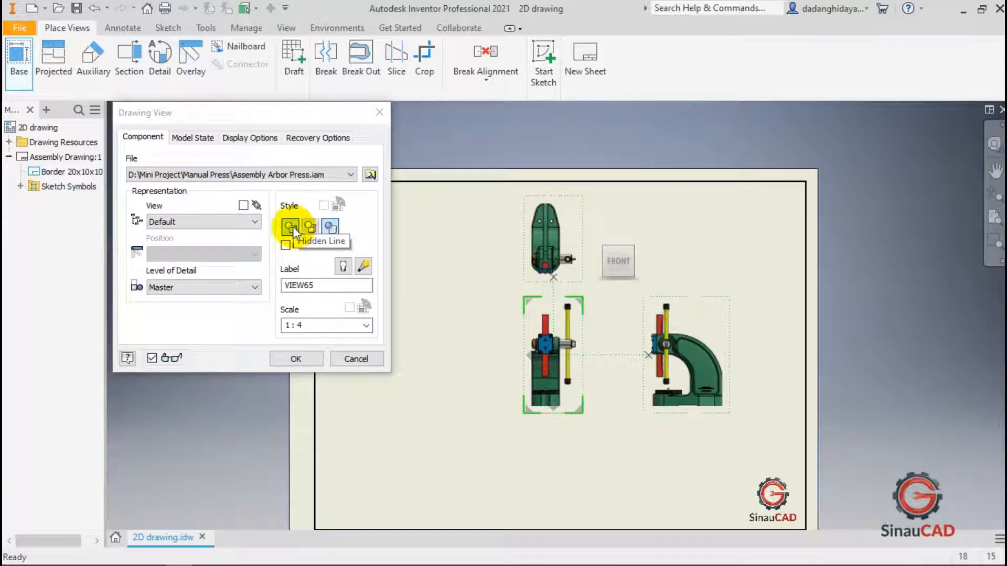
left_click(311, 351)
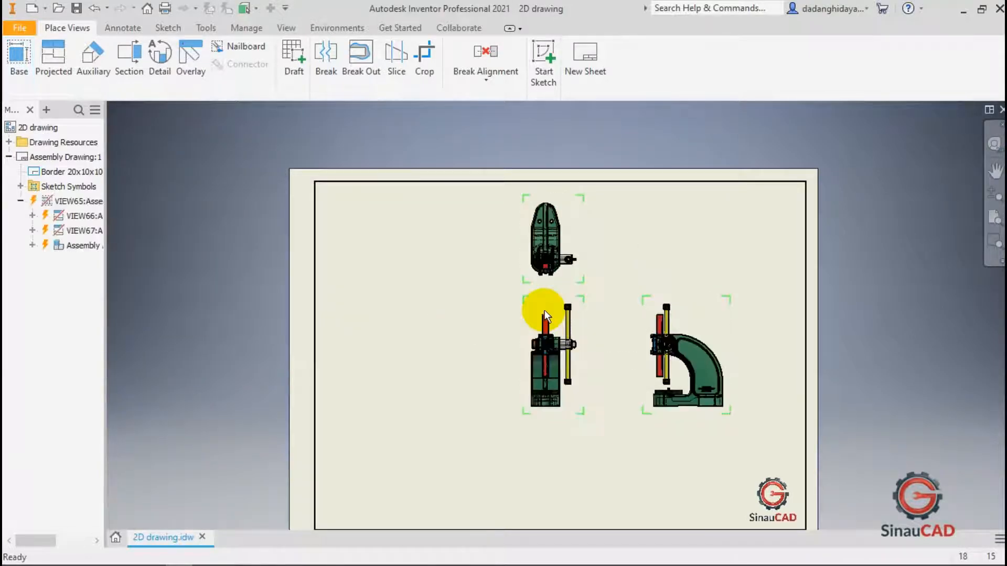
Examine the dashed hidden lines in the shaded top view of the press.
scroll(567, 227, "up", 3)
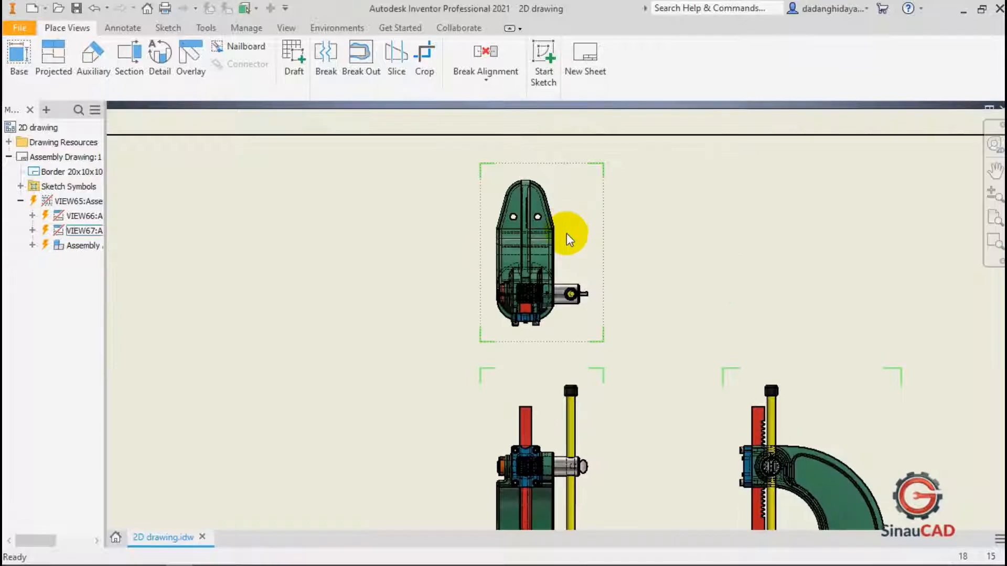
scroll(569, 233, "up", 5)
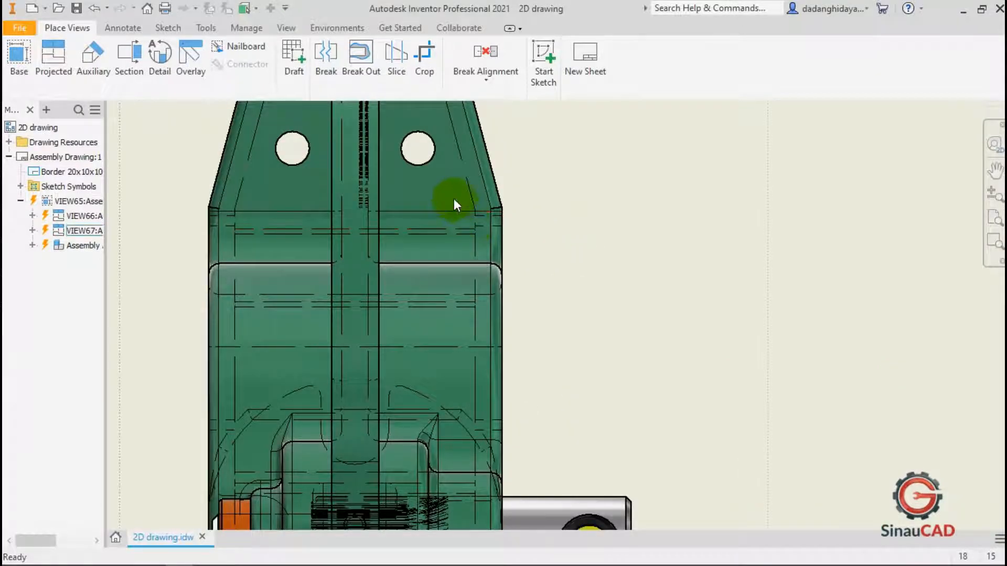
scroll(424, 204, "down", 5)
scroll(394, 213, "up", 3)
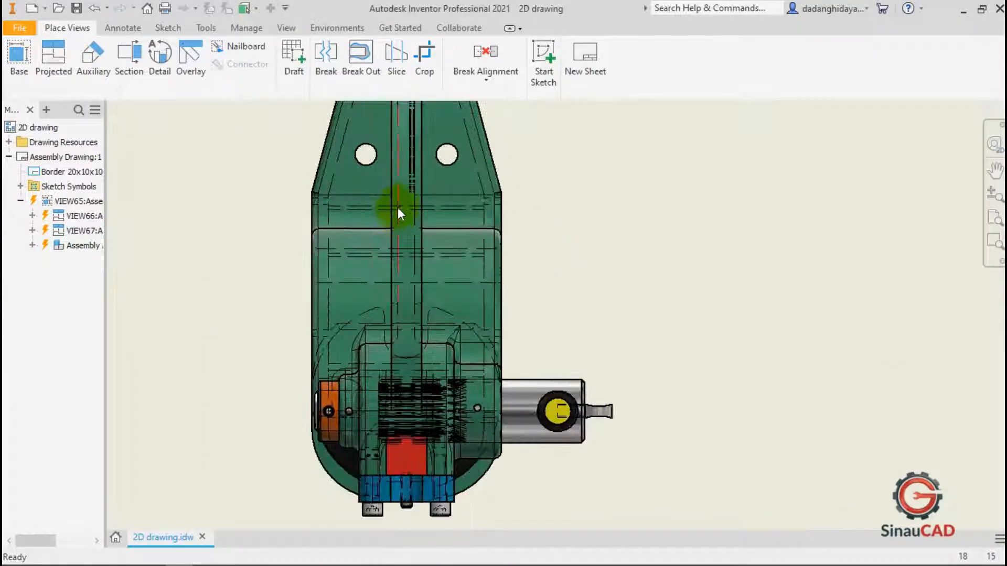
scroll(398, 207, "up", 3)
scroll(404, 212, "down", 1)
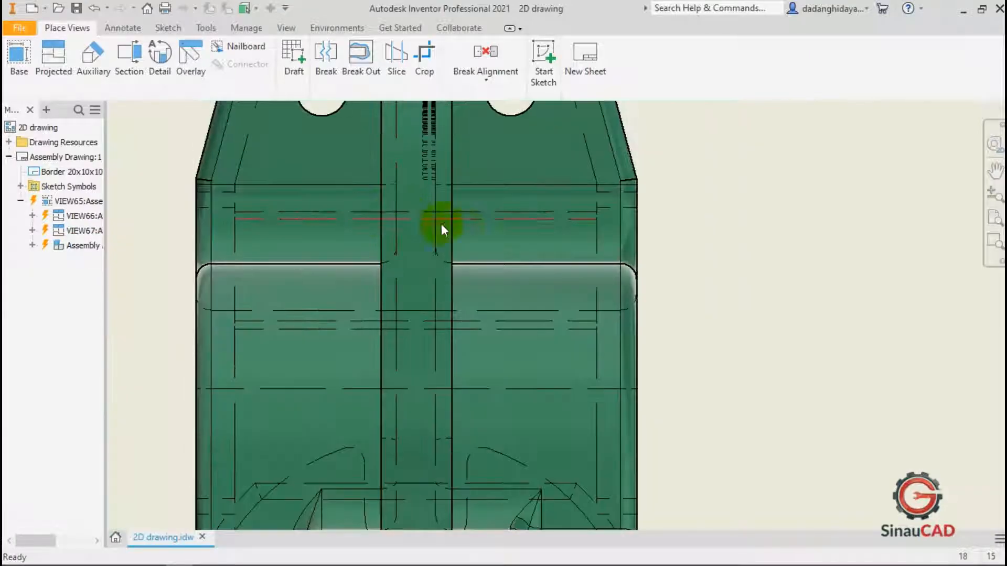
scroll(472, 227, "down", 6)
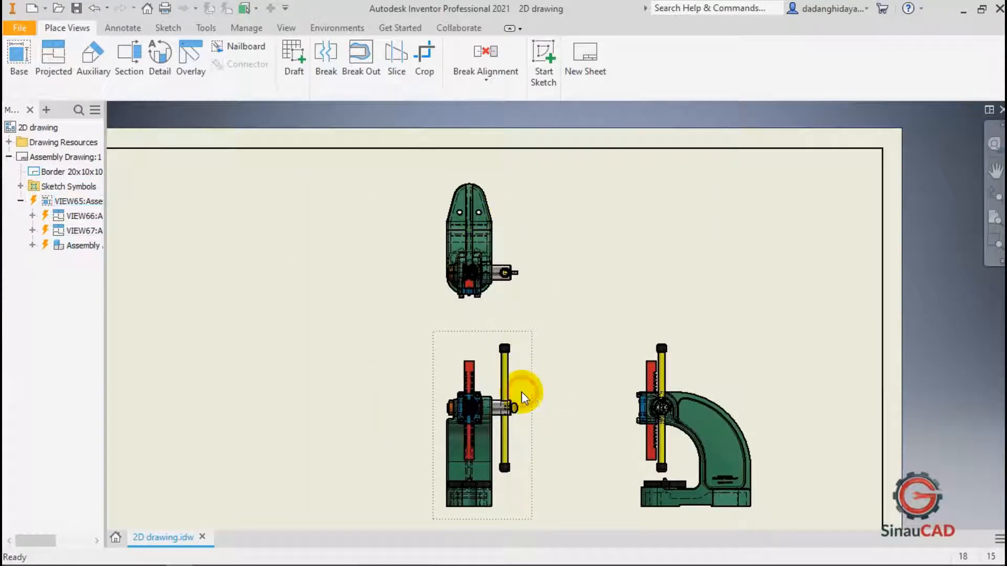
Change the front base view's style to Hidden Line Removed and turn off its shading.
double_click(522, 397)
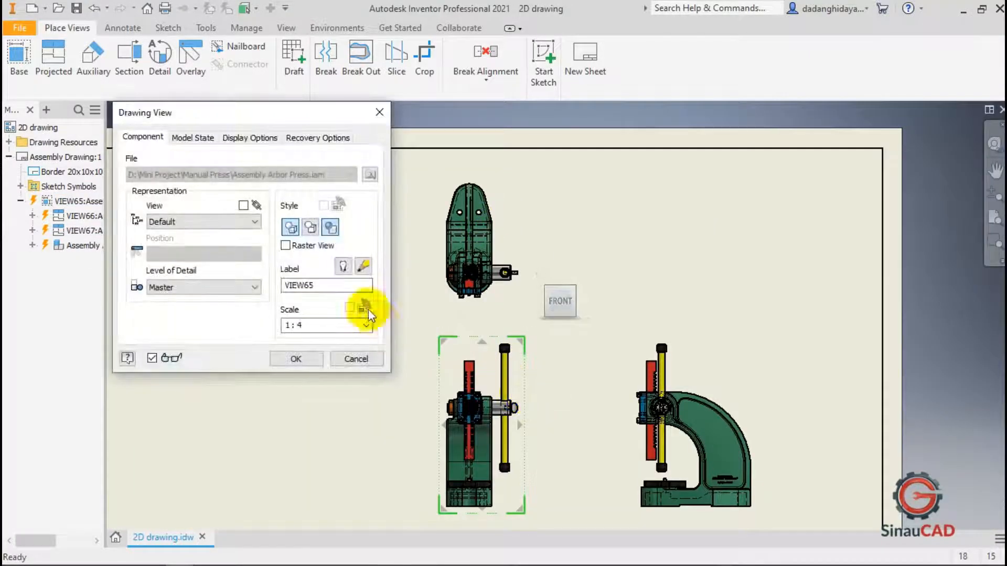
left_click(312, 229)
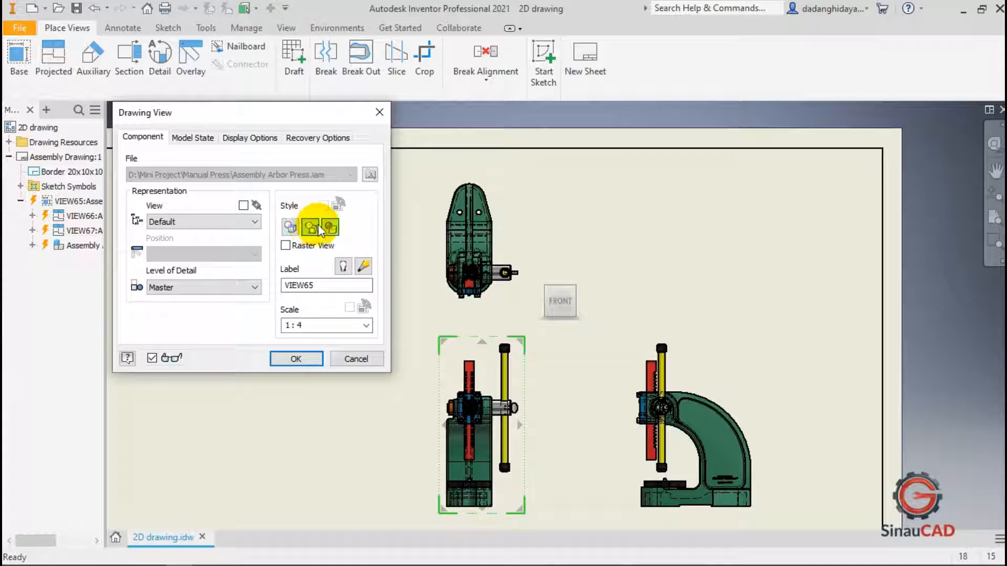
left_click(331, 227)
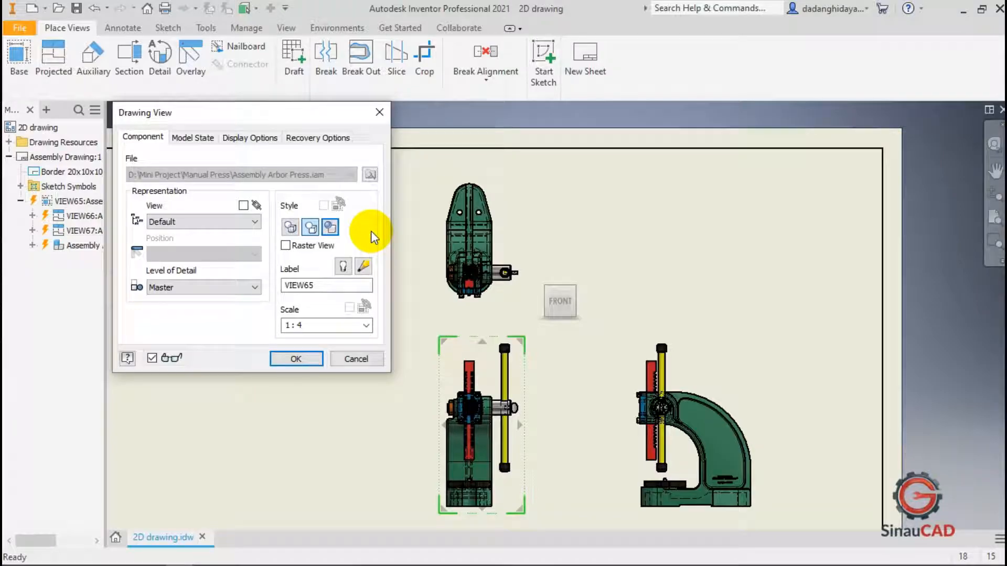
left_click(297, 359)
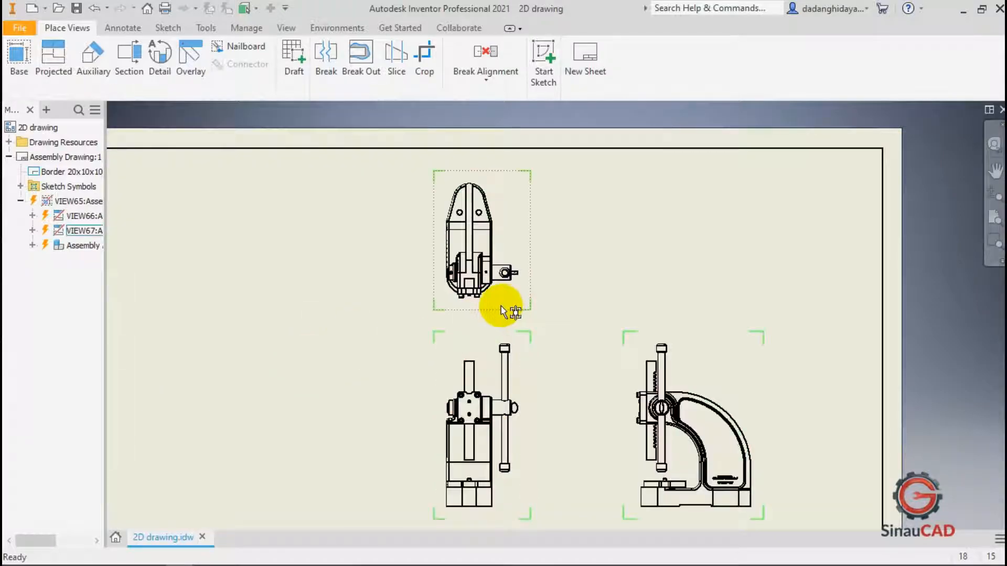
Change the front base view's label to Arbor Assembly.
scroll(499, 228, "up", 5)
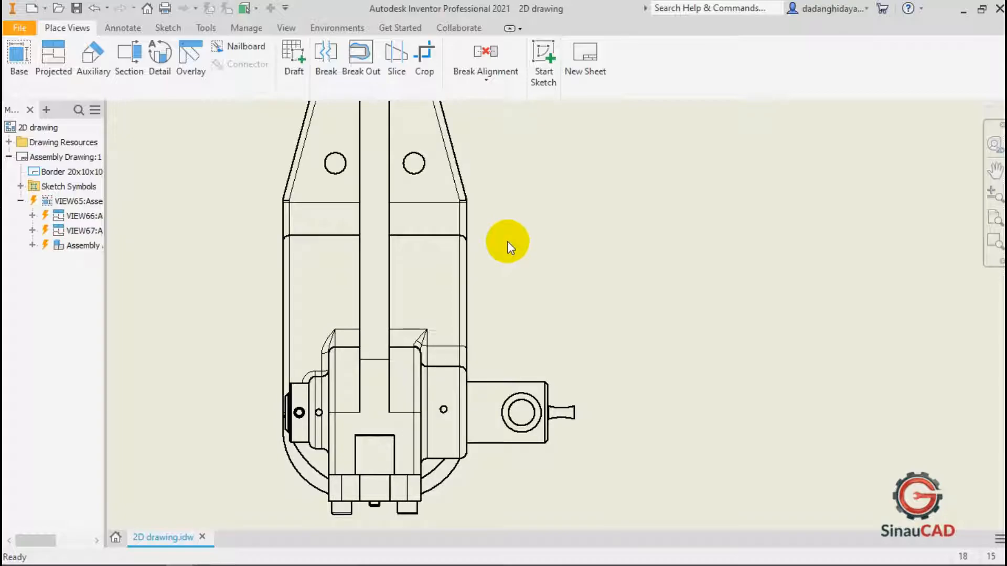
scroll(461, 225, "down", 5)
scroll(465, 272, "down", 2)
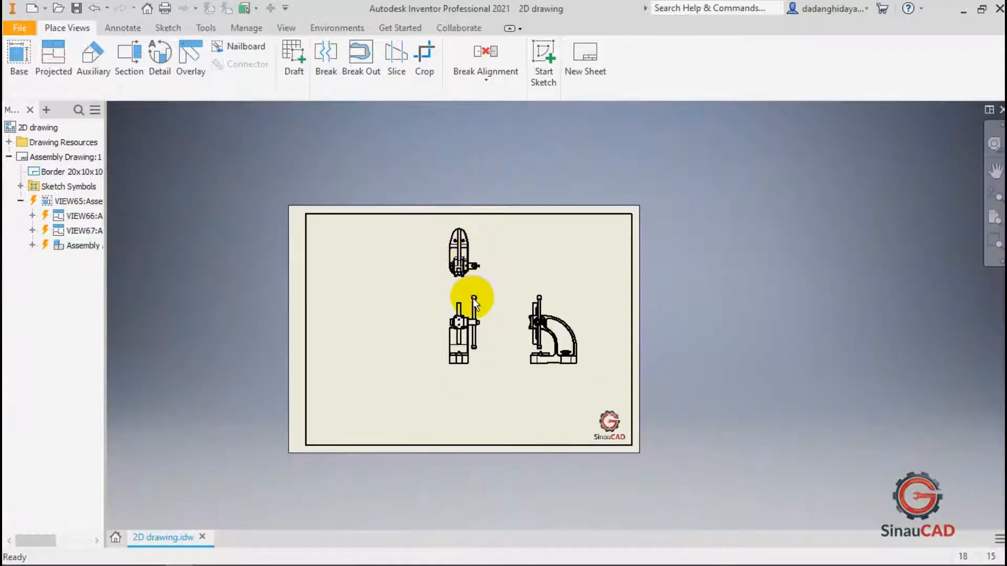
scroll(465, 297, "up", 3)
double_click(463, 303)
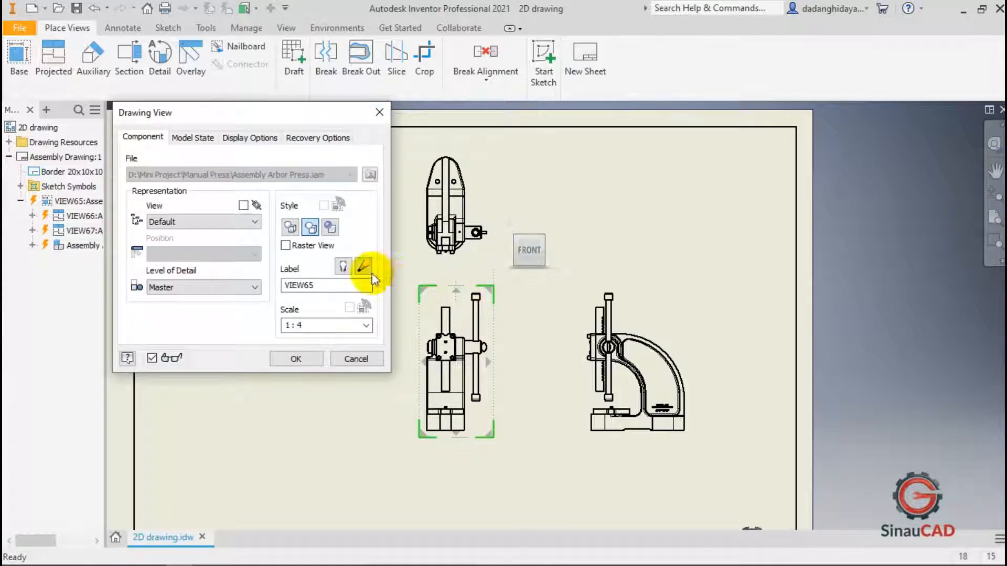
left_click(325, 284)
left_click_drag(326, 284, 284, 286)
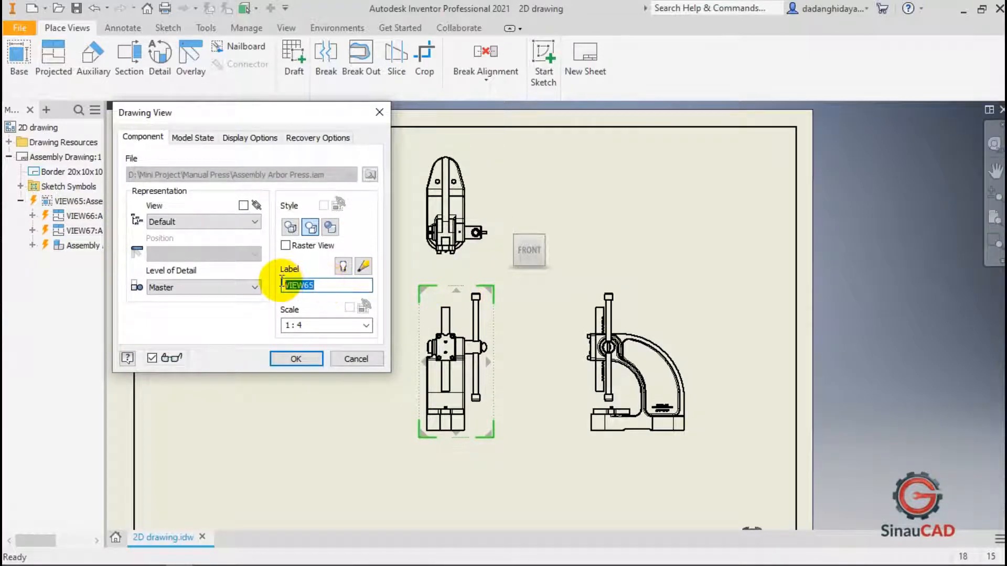
type("Arbor Ass")
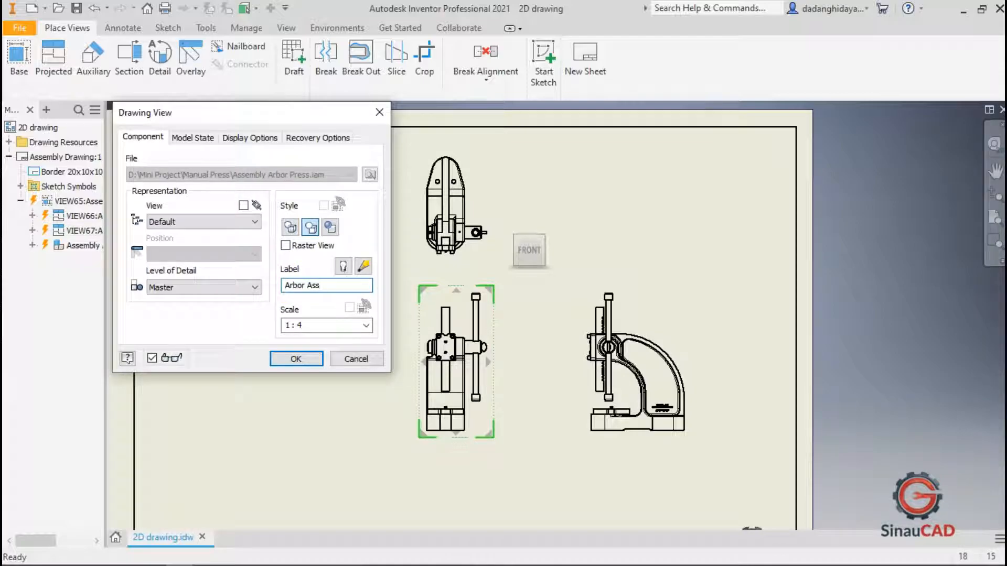
type("embly")
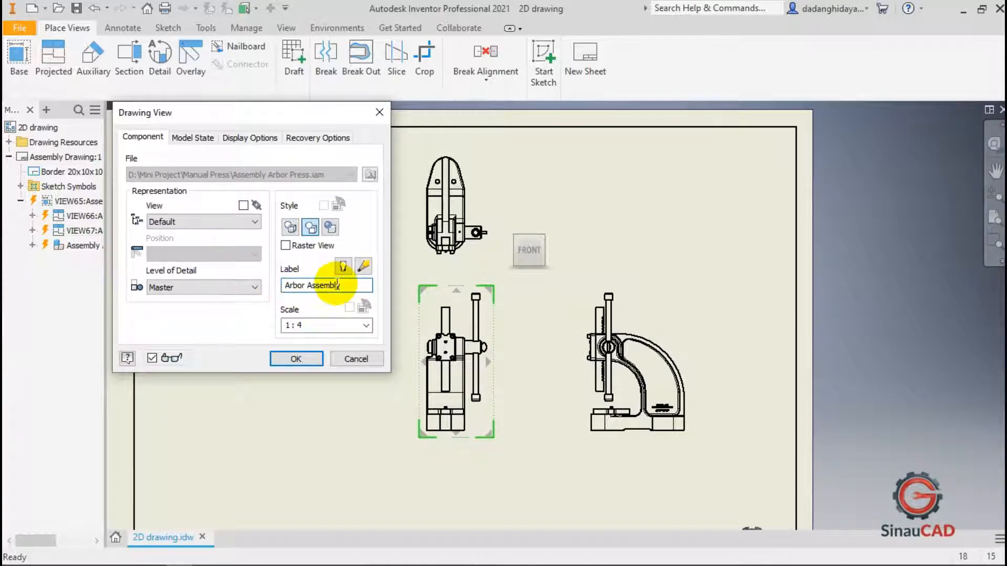
Set the front base view's scale to 1:3 and apply the view changes.
left_click(364, 327)
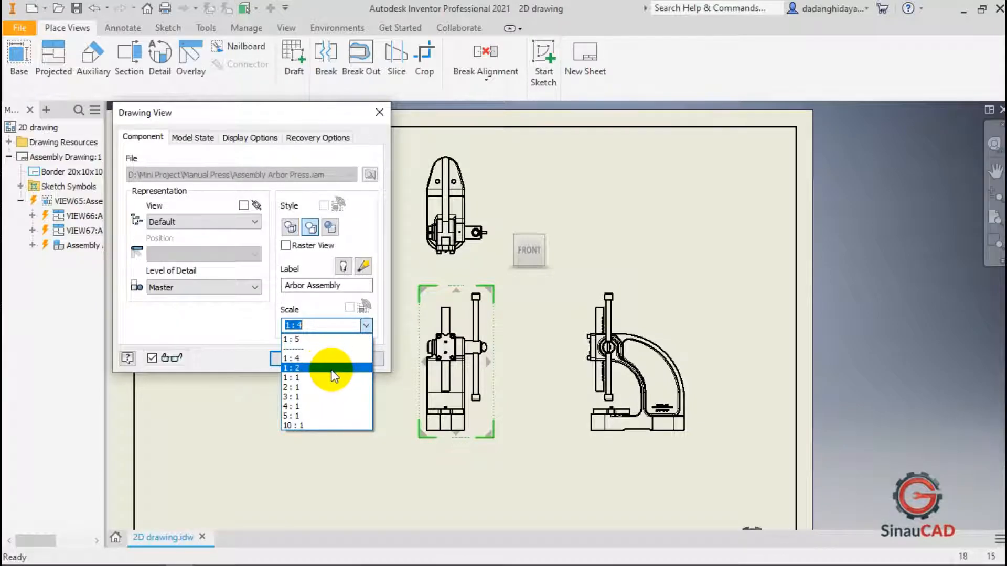
left_click(313, 326)
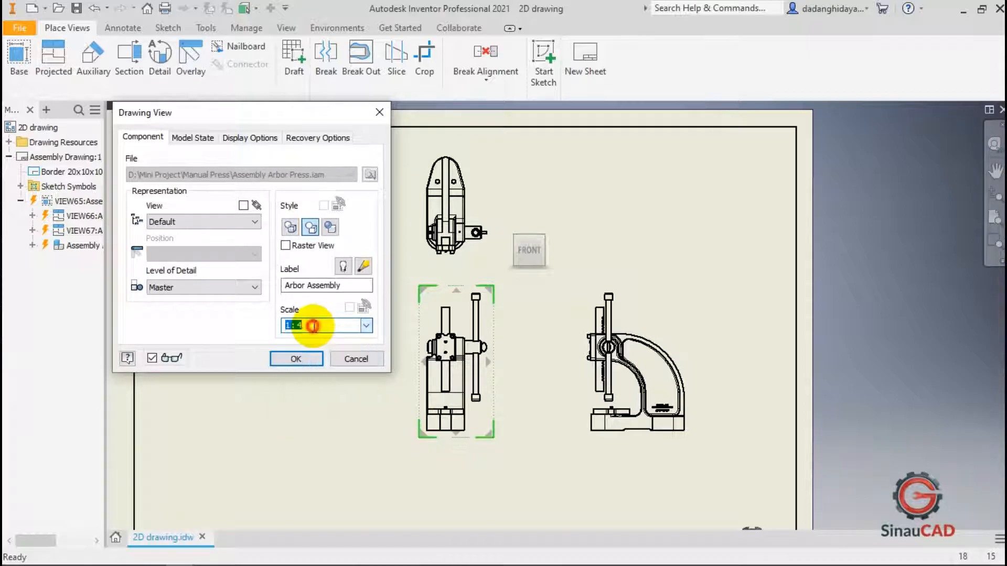
left_click(313, 326)
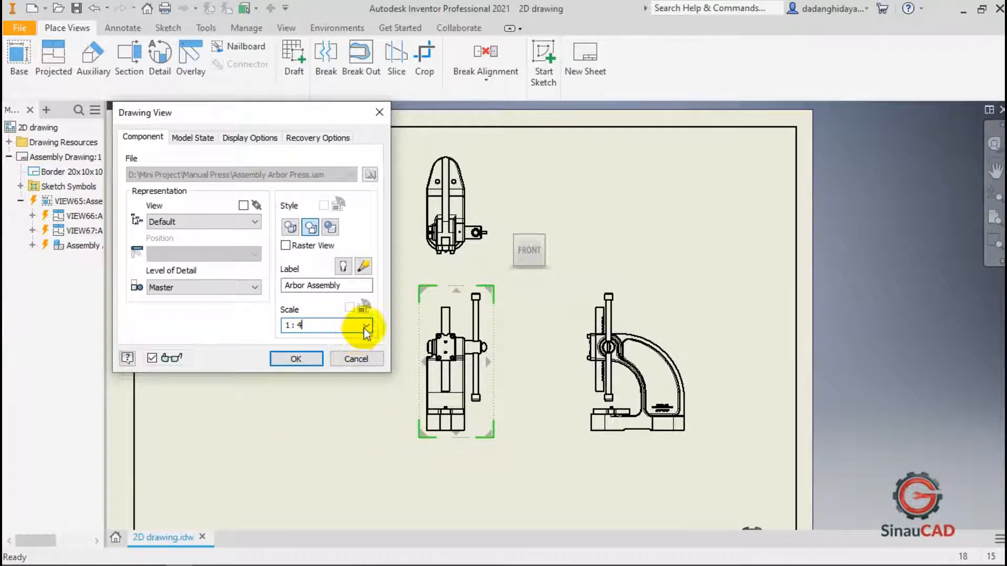
left_click(366, 325)
left_click(314, 322)
left_click(314, 323)
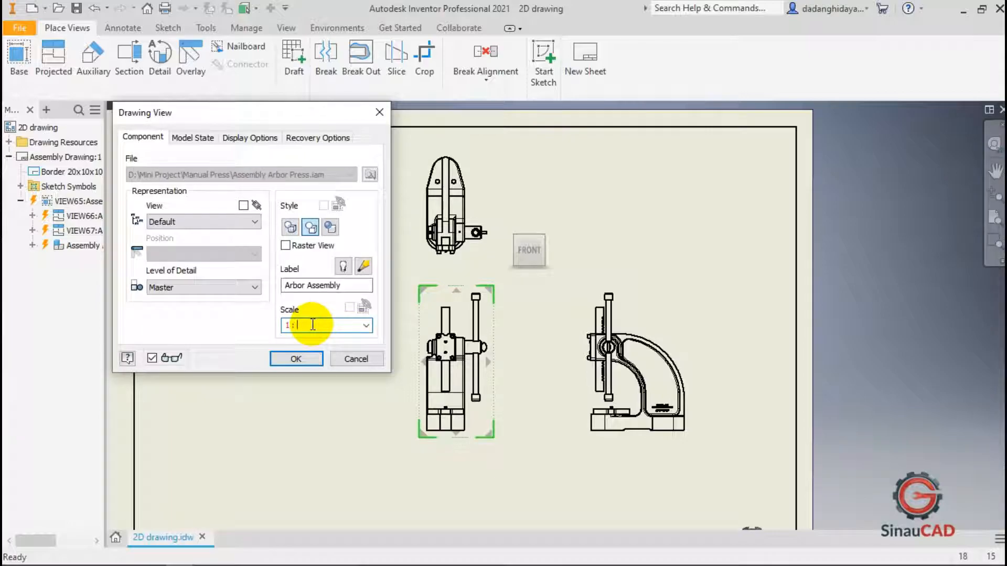
type("3")
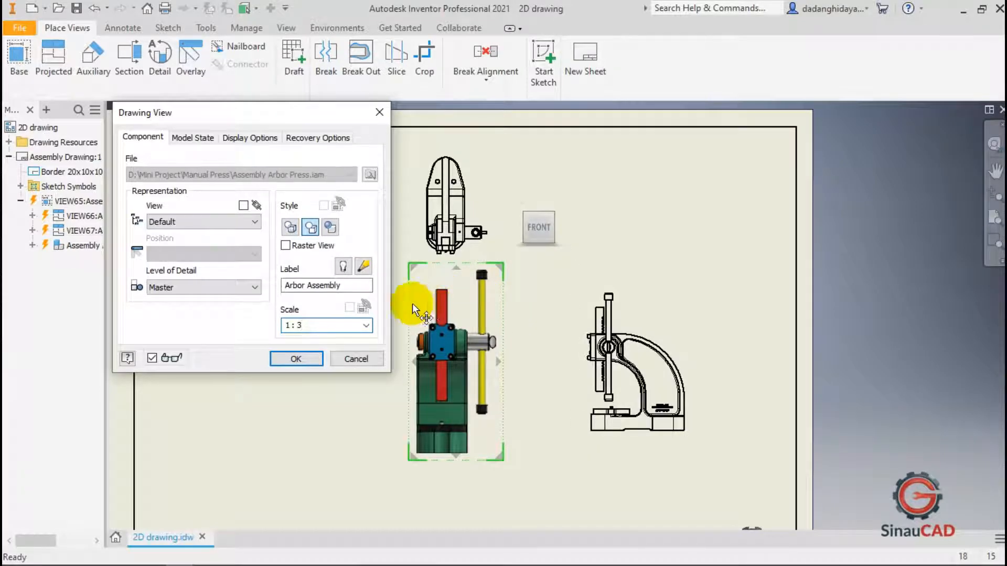
left_click(287, 358)
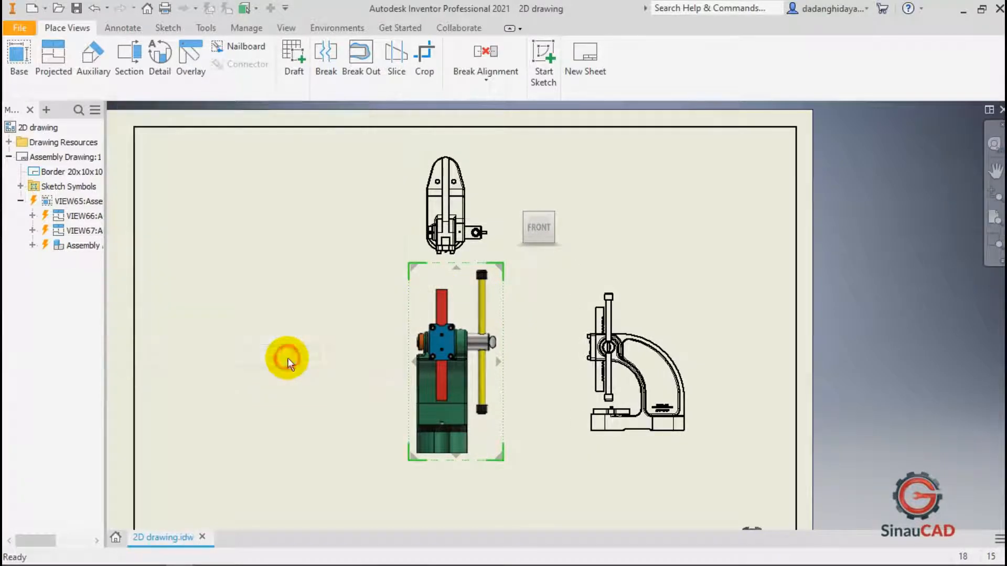
Move the front view lower on the sheet and bring the top view down closer to it.
scroll(498, 295, "down", 3)
left_click_drag(506, 321, 499, 360)
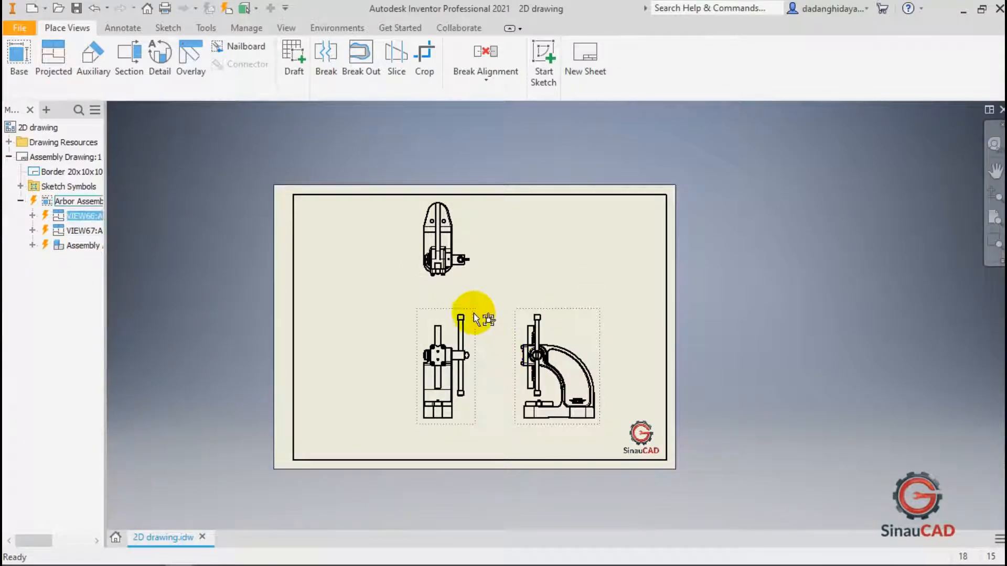
left_click_drag(465, 281, 467, 295)
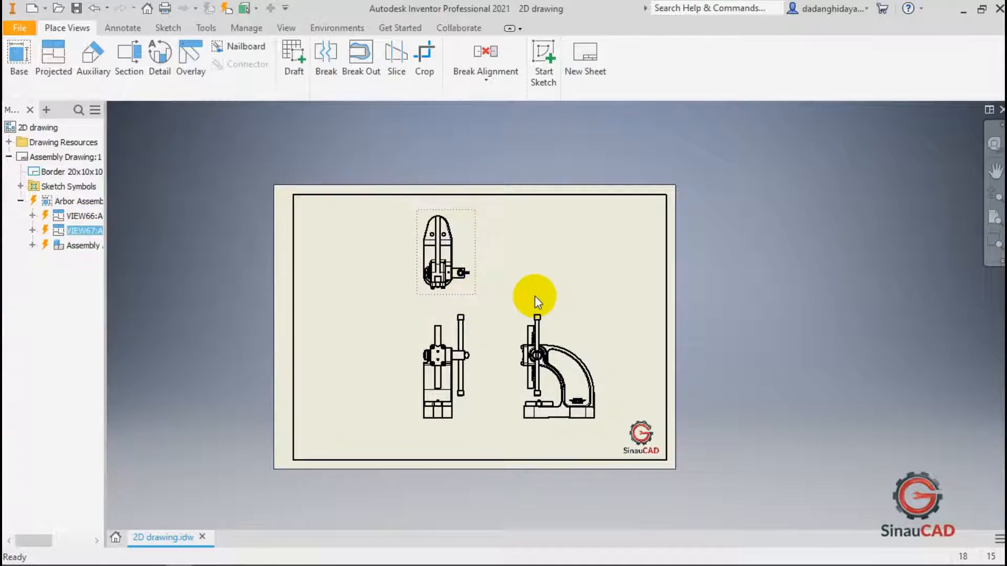
left_click(522, 251)
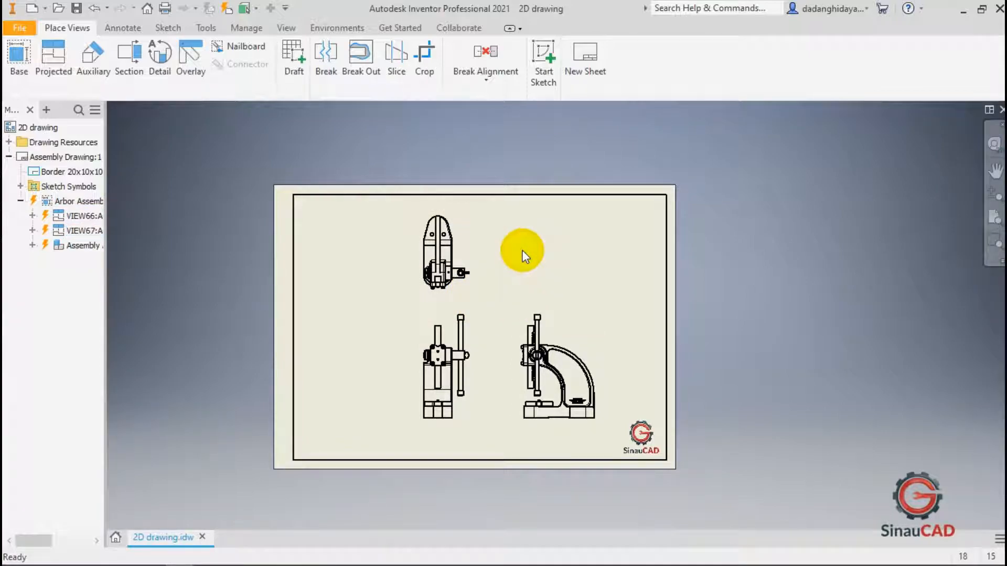
Delete the projected side and top views and move the remaining front view slightly up the sheet.
left_click(514, 328)
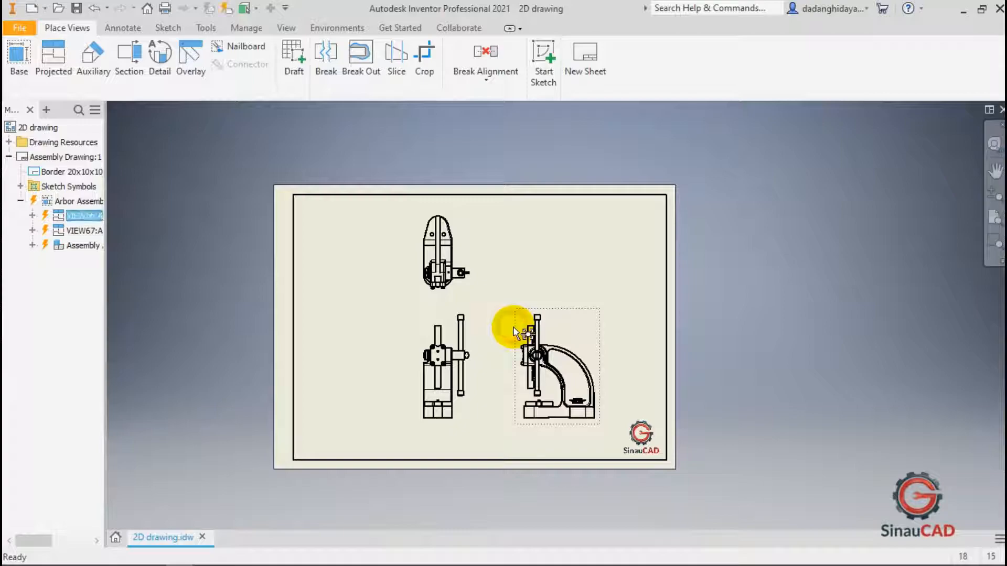
key("Delete")
left_click(514, 323)
left_click(467, 233)
key("Delete")
left_click(496, 322)
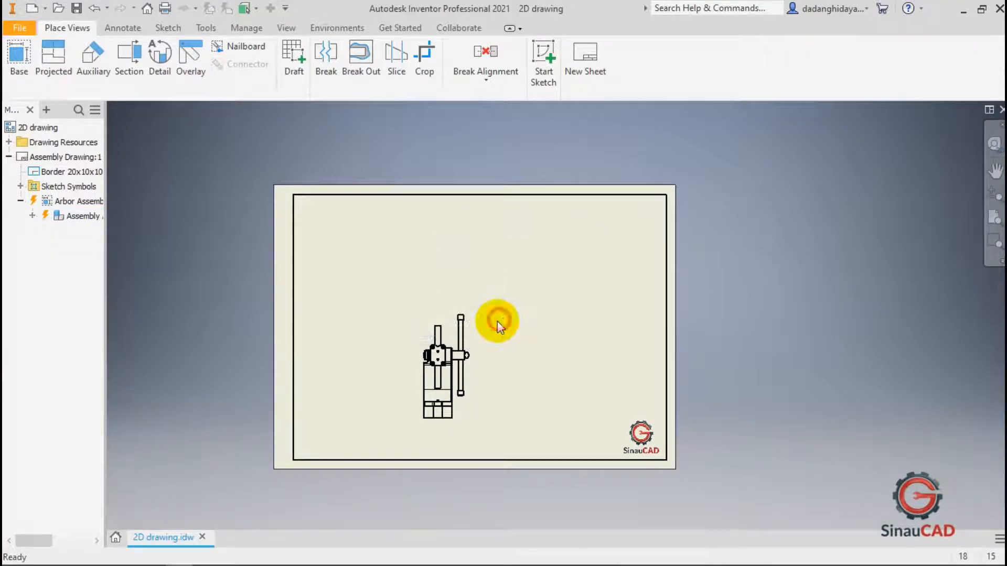
mouse_move(476, 341)
left_mouse_down()
mouse_move(474, 325)
mouse_move(478, 336)
left_mouse_up()
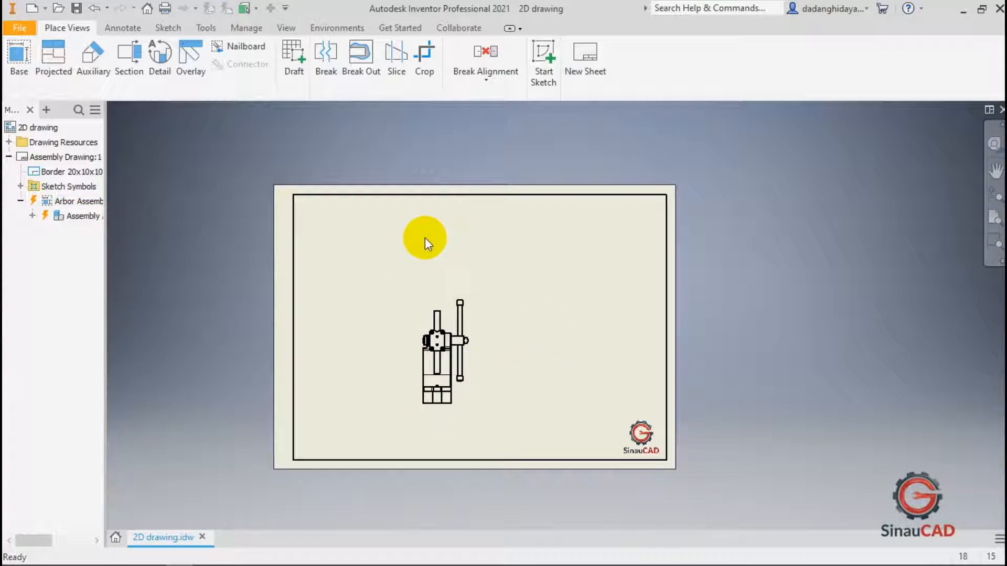
Project views to the right, to the left and above the front view, and create all three.
left_click(20, 64)
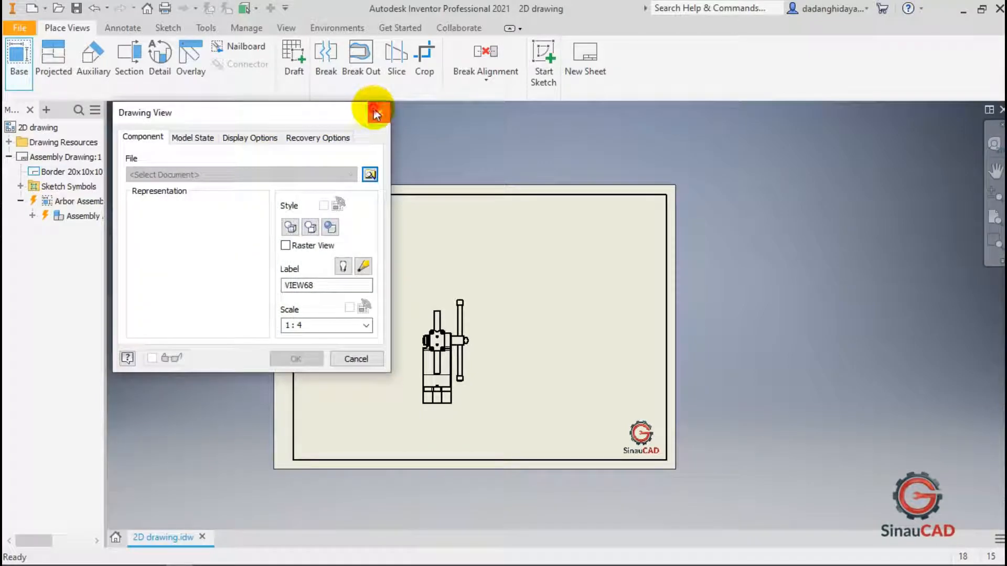
left_click(376, 113)
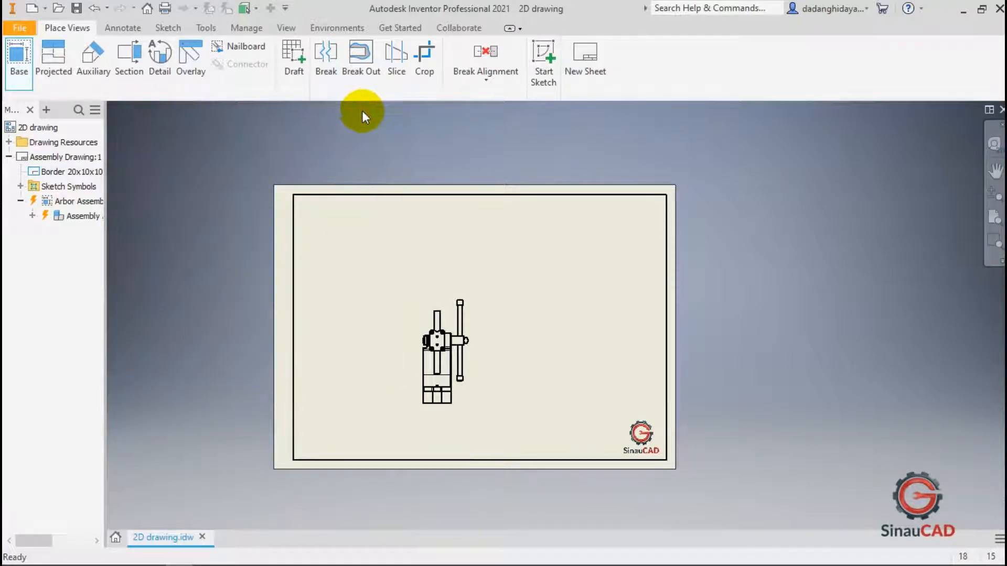
left_click(58, 74)
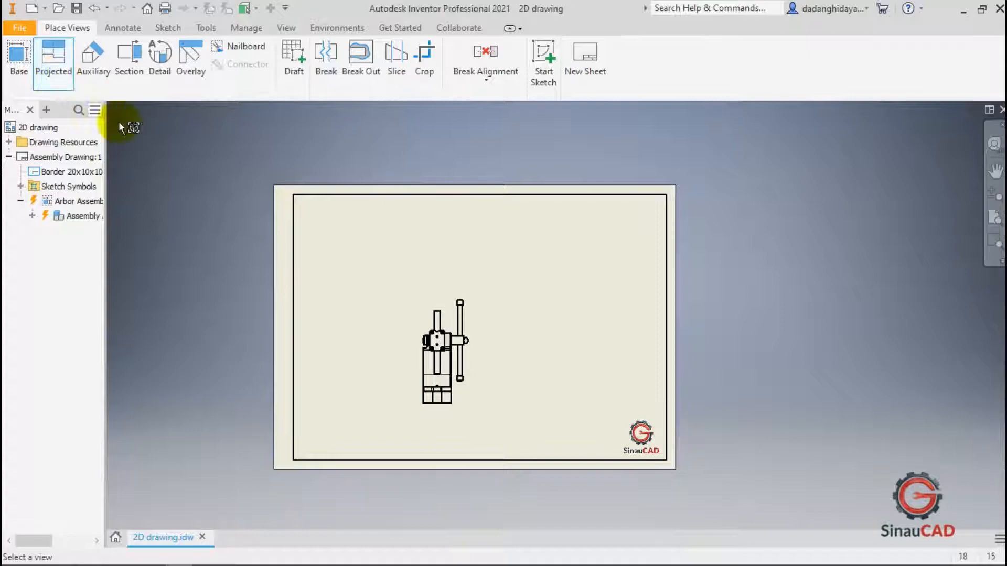
left_click(458, 323)
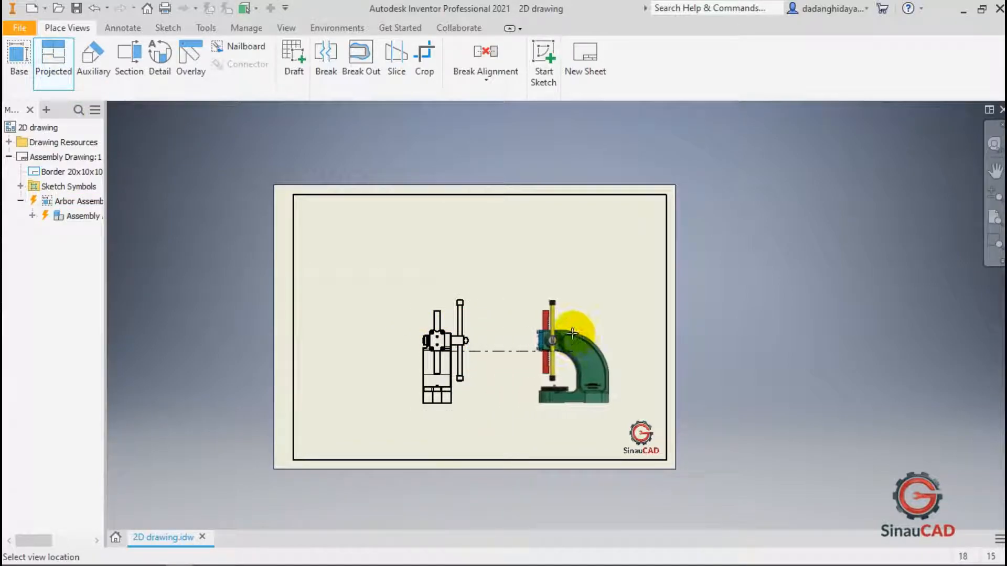
left_click(560, 334)
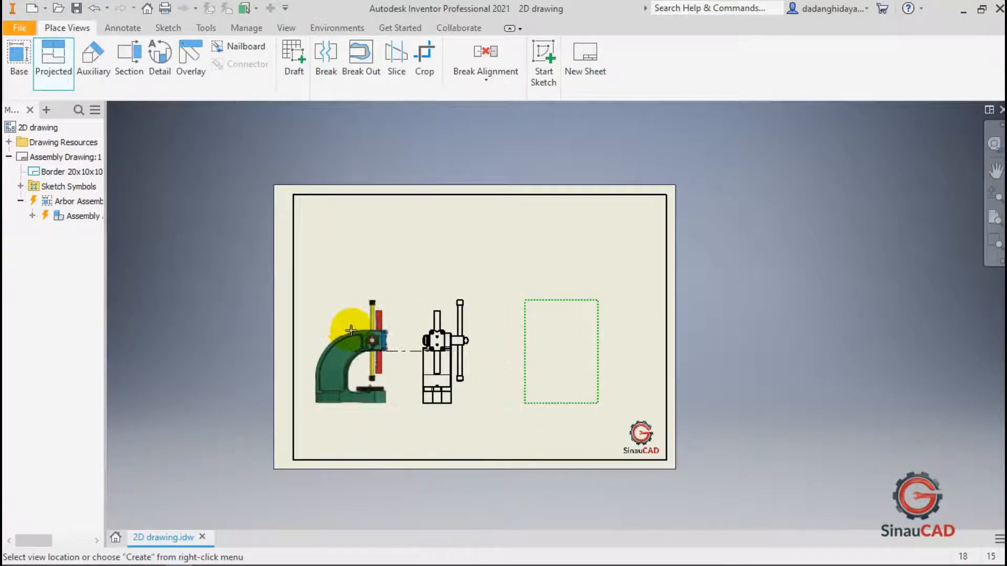
left_click(342, 329)
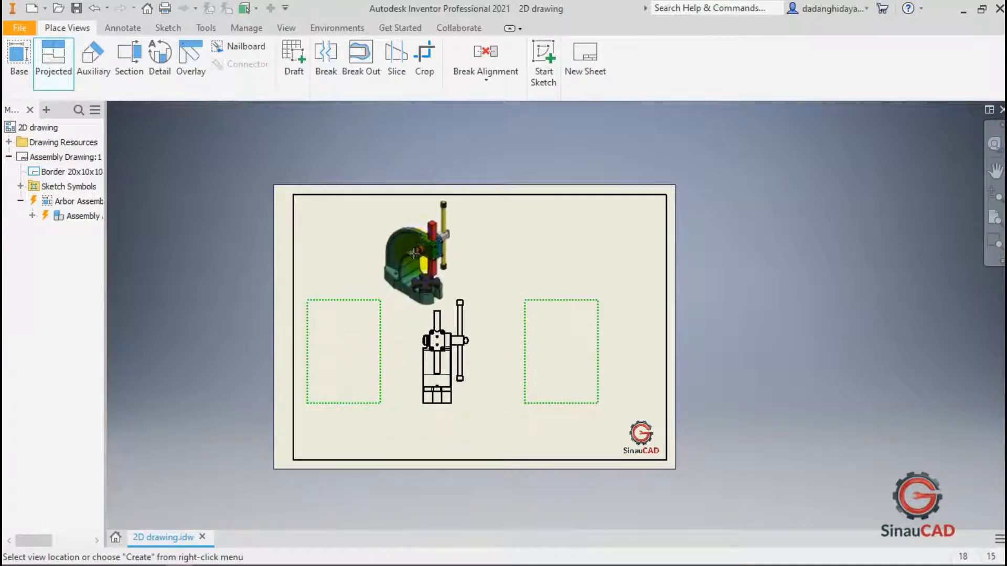
left_click(433, 238)
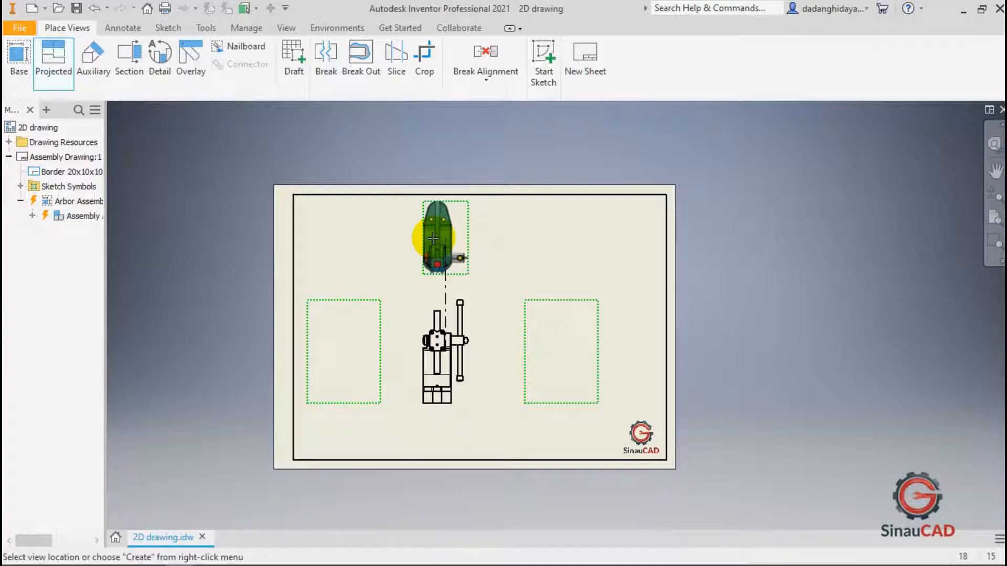
right_click(449, 236)
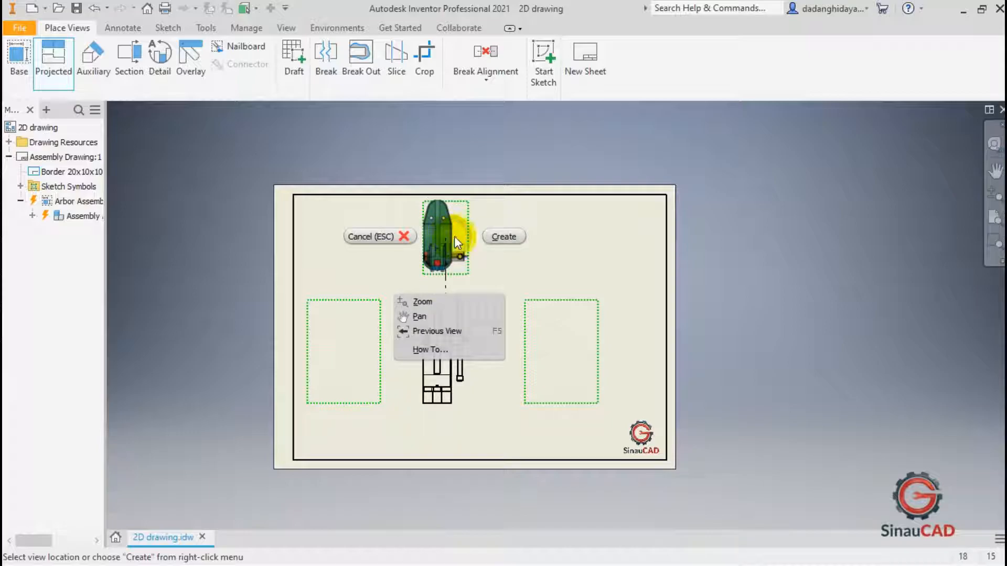
left_click(519, 235)
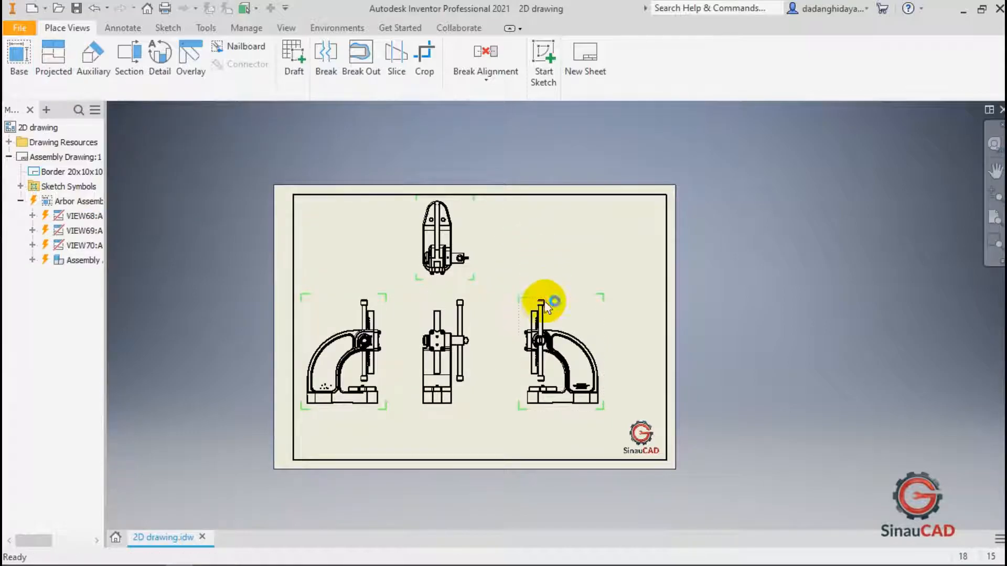
Move the right-hand side view closer to the front view and delete the left-hand side view and the top view.
left_click(510, 320)
left_click_drag(510, 321, 499, 318)
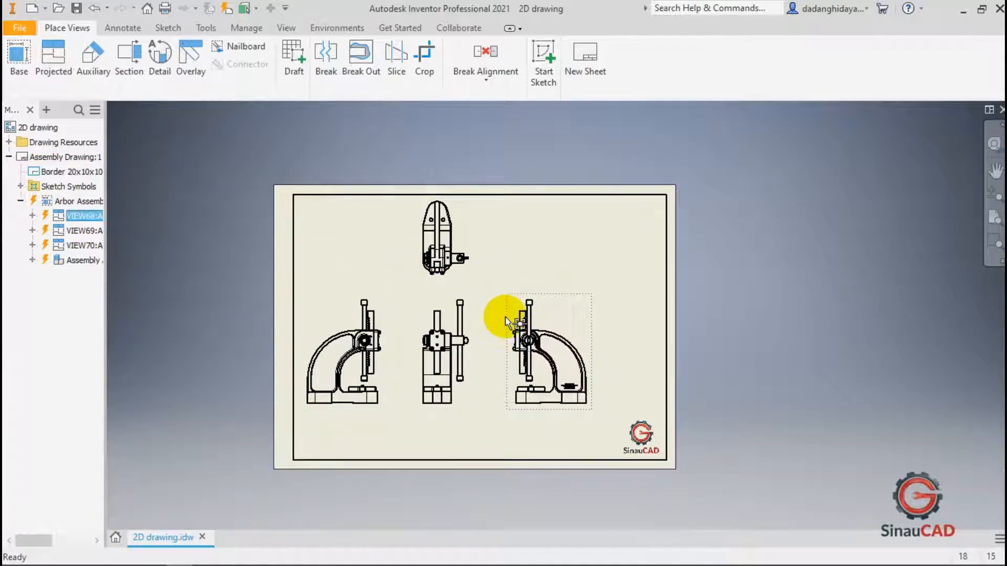
left_click(347, 303)
key("Delete")
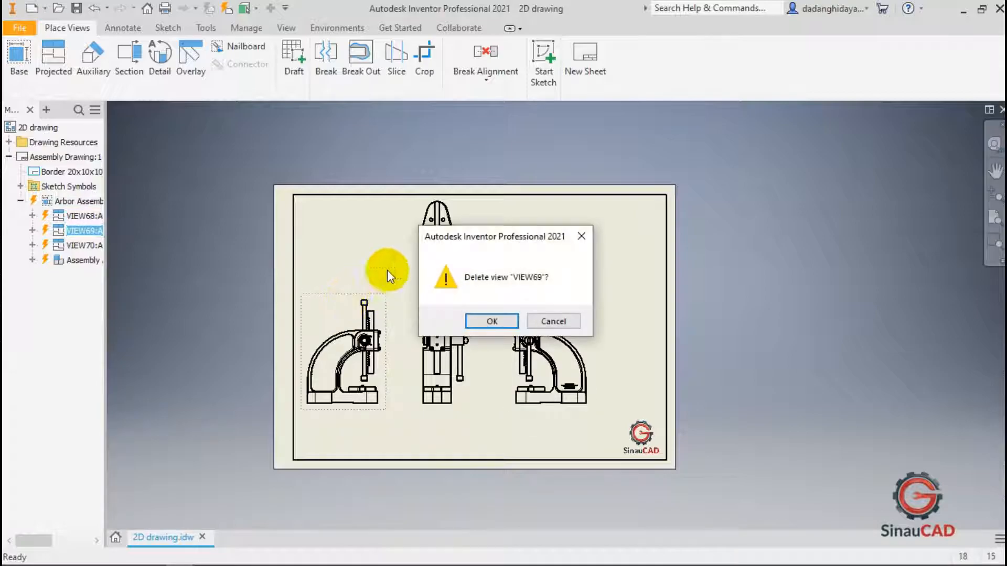
left_click(483, 319)
left_click(423, 250)
key("Delete")
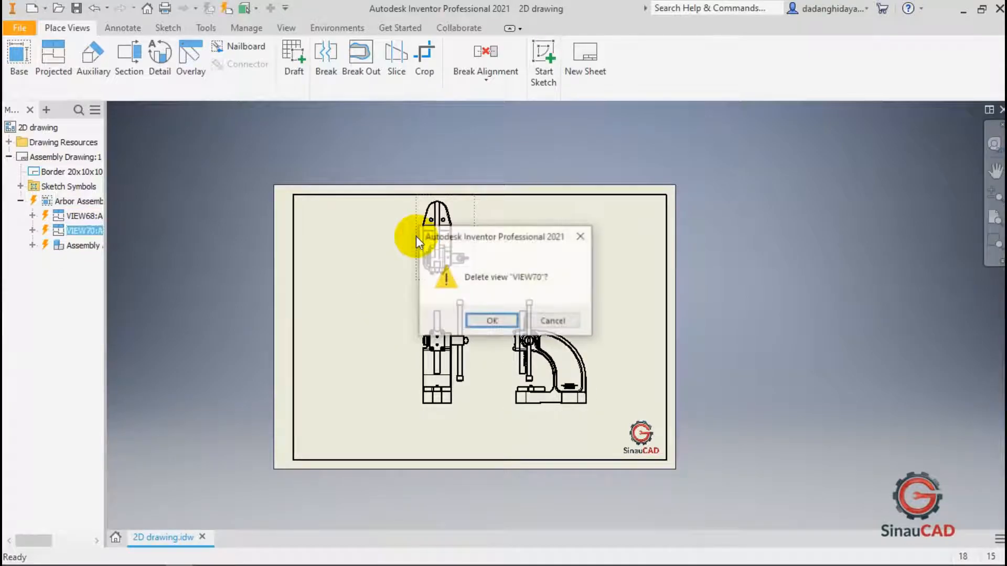
left_click(493, 315)
scroll(451, 218, "up", 3)
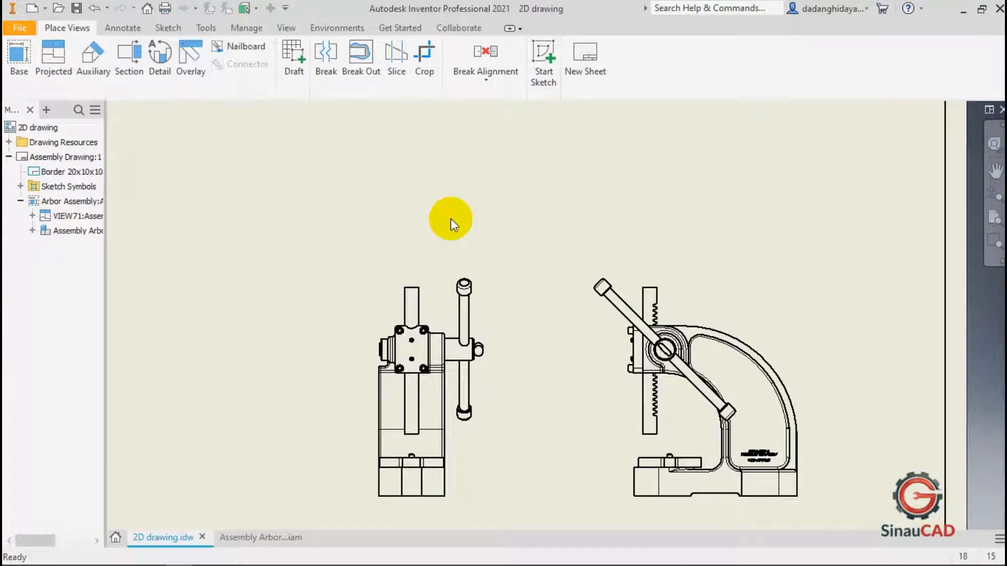
left_click(653, 334)
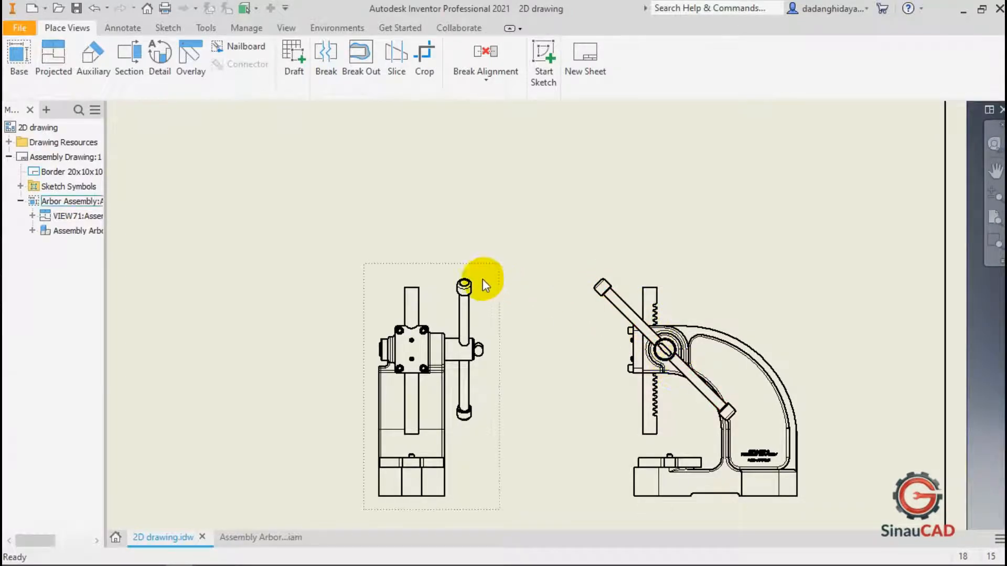
left_click(52, 58)
left_click(640, 357)
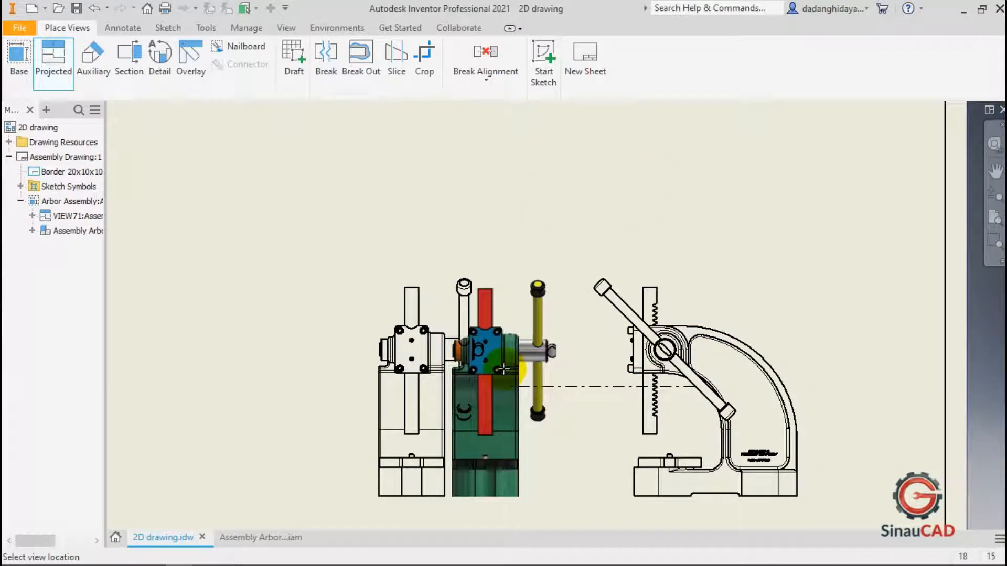
key("Escape")
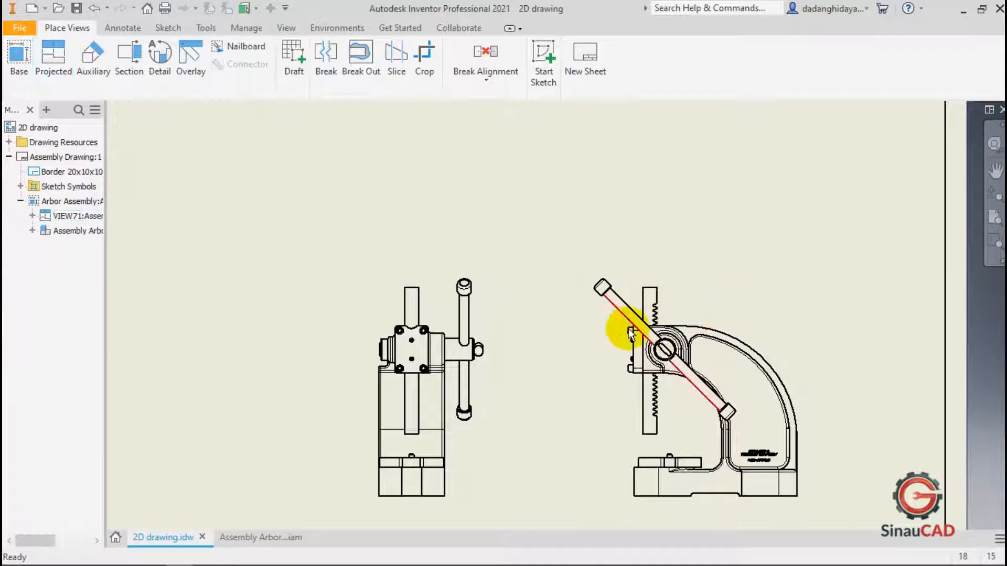
Shift the front view left on the sheet and move the side view closer to it.
key("Home")
left_click(506, 373)
left_click_drag(506, 373, 467, 373)
left_click_drag(560, 375, 527, 375)
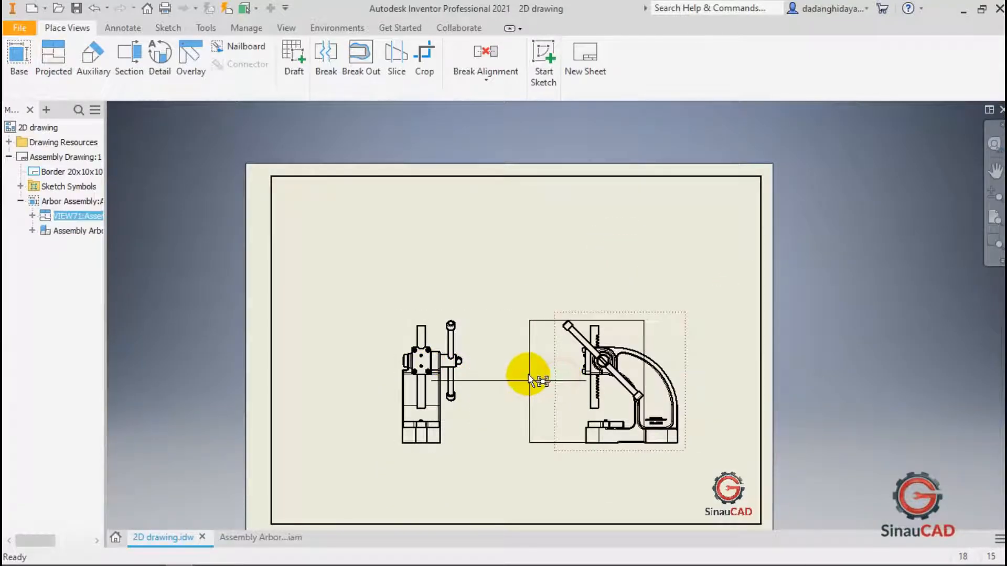
Create an auxiliary view from the slanted lever edge of the side view and place it above and to the right of that view.
left_click(99, 65)
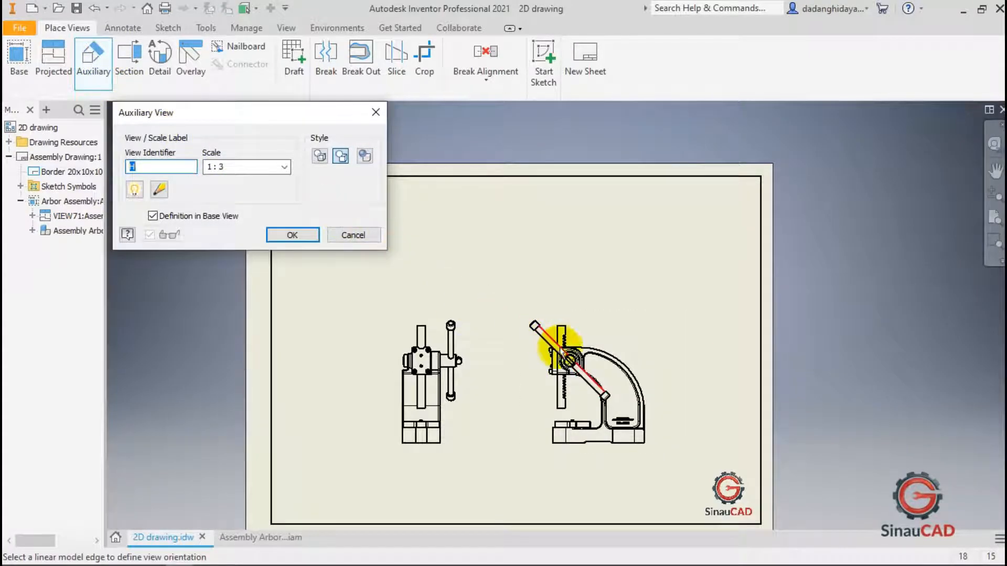
scroll(559, 344, "up", 3)
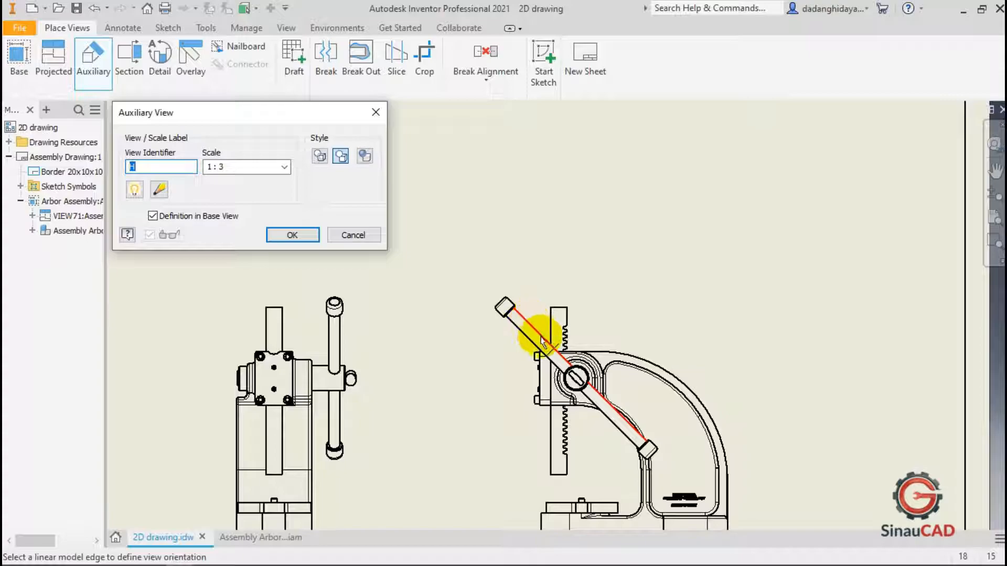
left_click(535, 337)
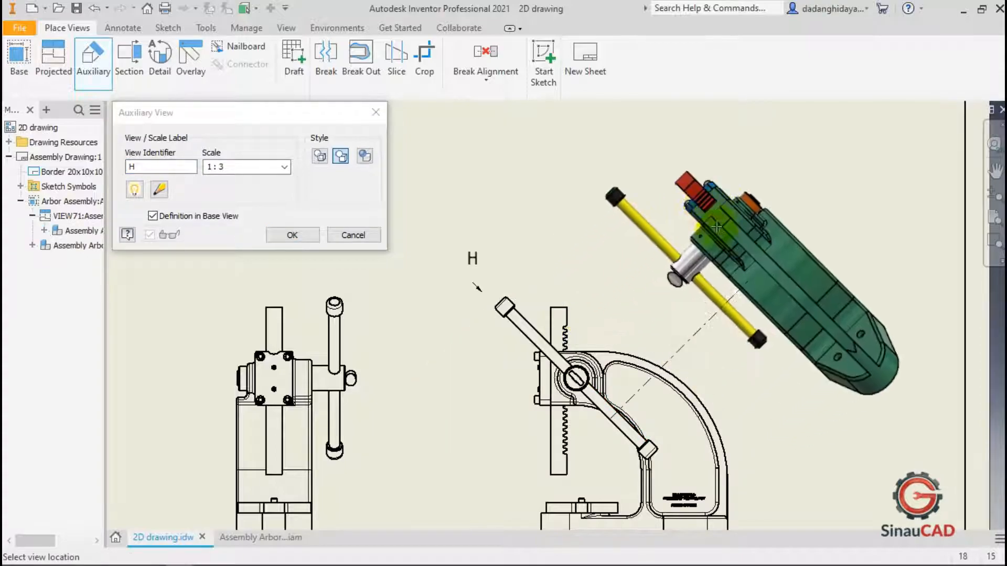
scroll(664, 231, "down", 5)
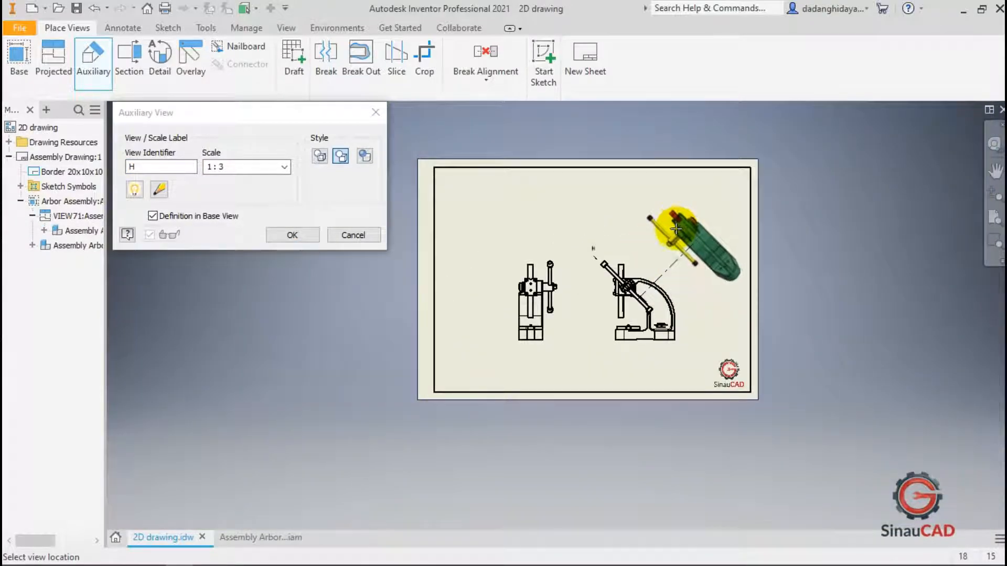
left_click(676, 230)
scroll(723, 218, "up", 3)
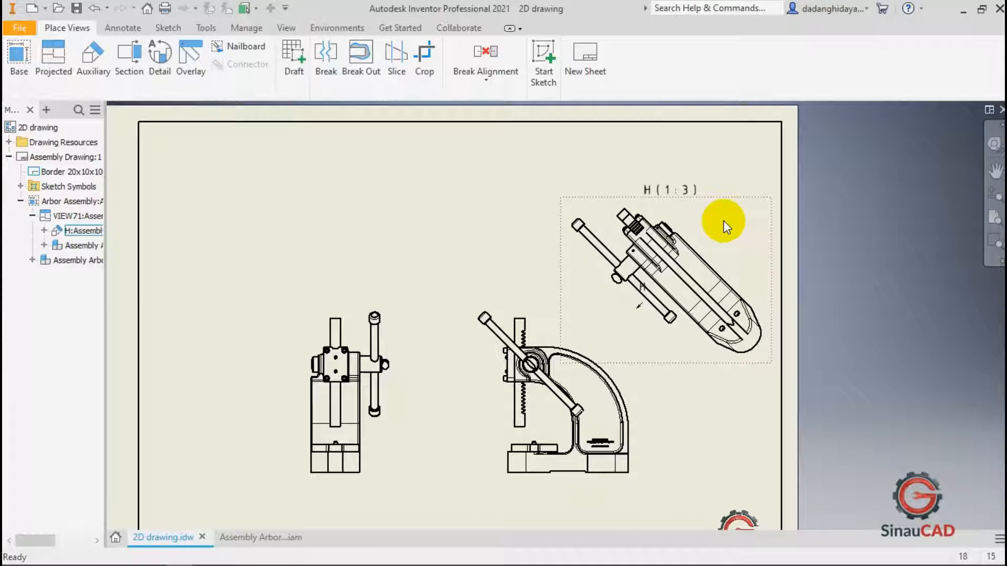
Move the auxiliary view's H arrow label to the left of its arrow and delete the auxiliary view.
mouse_move(637, 309)
left_mouse_down()
mouse_move(625, 319)
mouse_move(641, 288)
mouse_move(619, 305)
left_mouse_up()
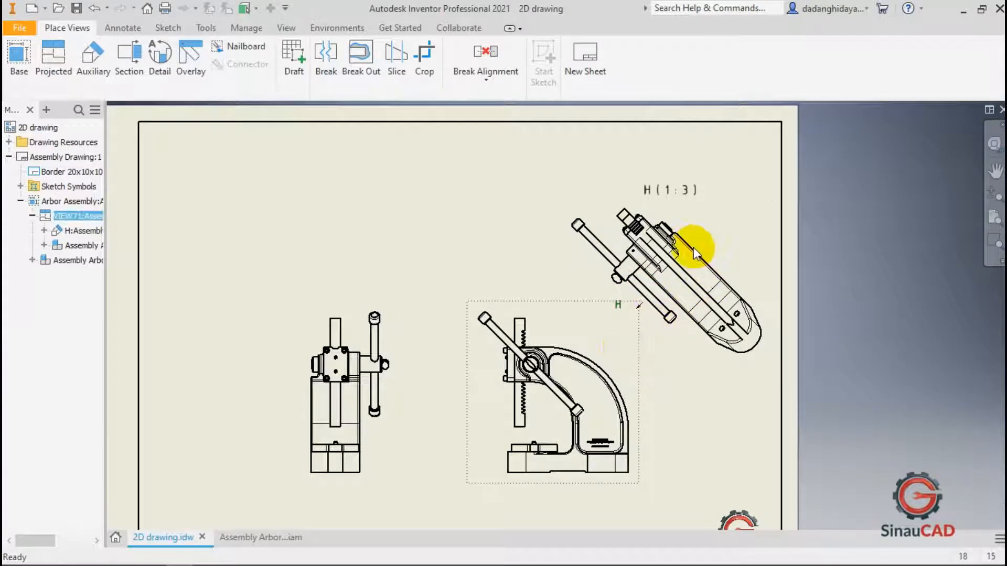
left_click(739, 241)
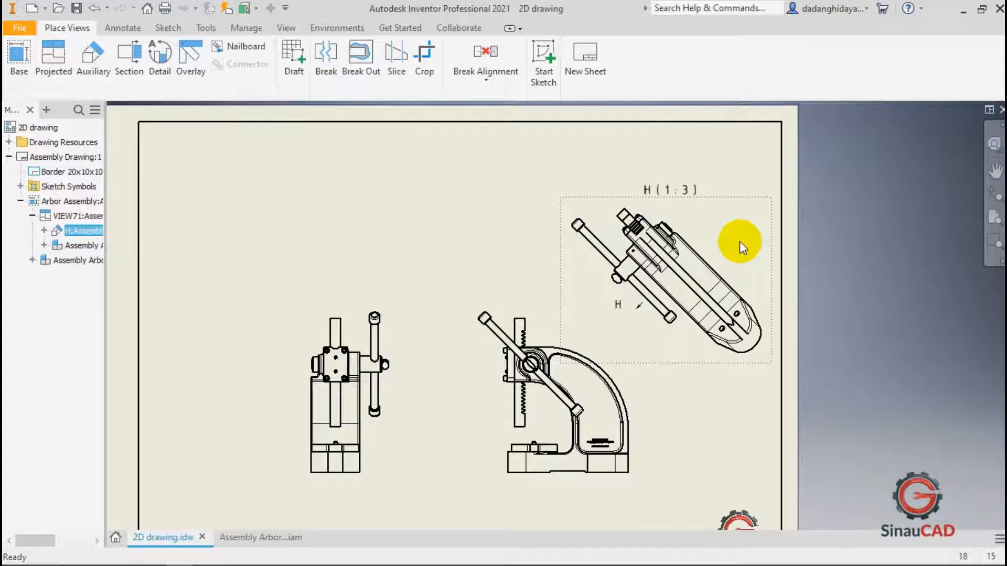
key("Delete")
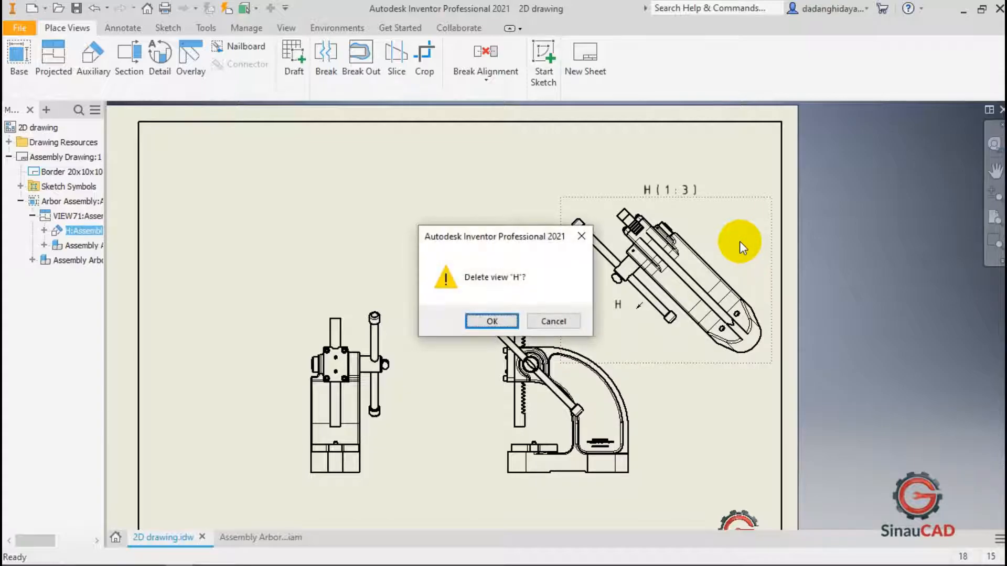
left_click(492, 318)
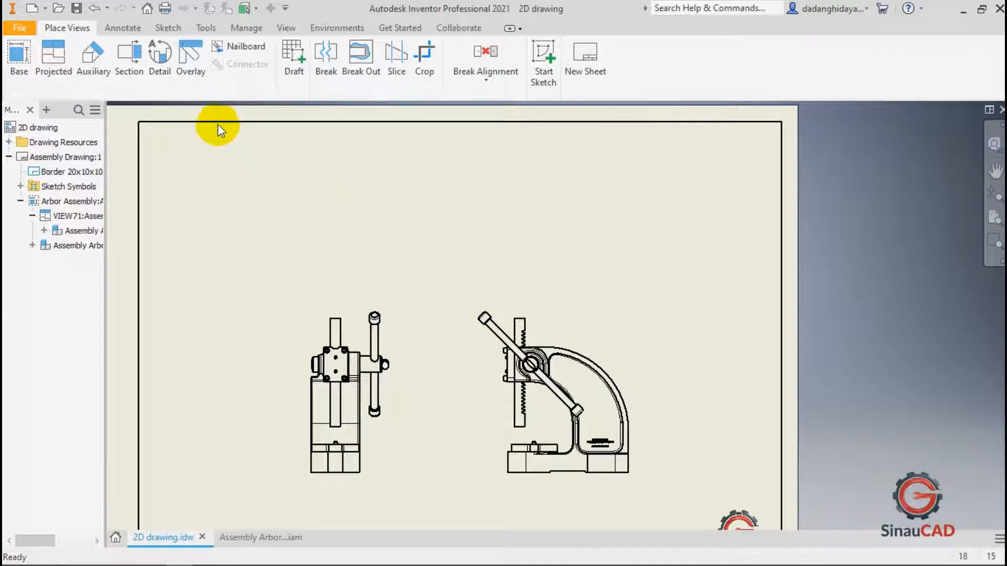
Draw a vertical section line through the centre of the front view, from above the ram to below the base, and continue to the section settings.
scroll(332, 377, "down", 3)
scroll(353, 266, "up", 2)
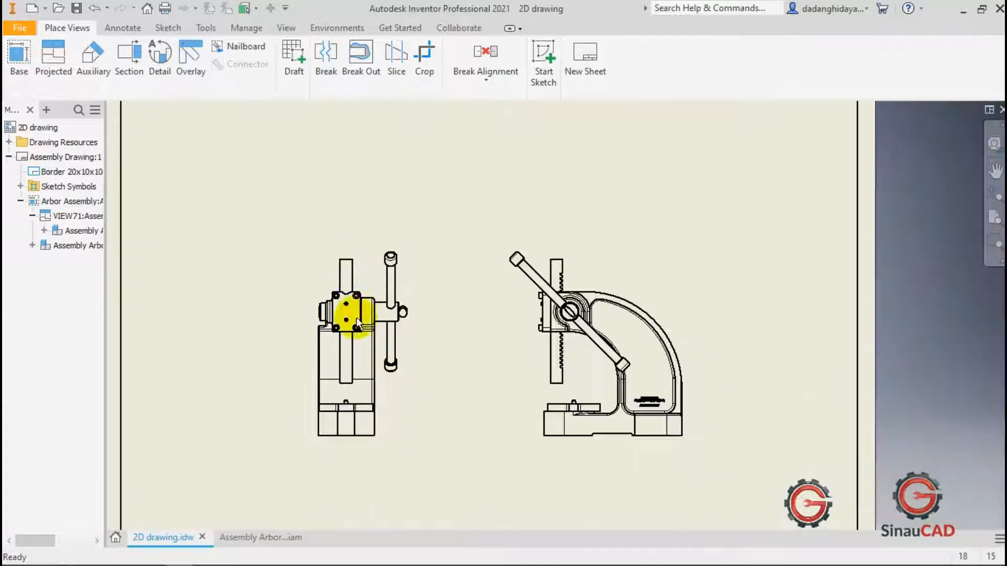
scroll(356, 316, "down", 2)
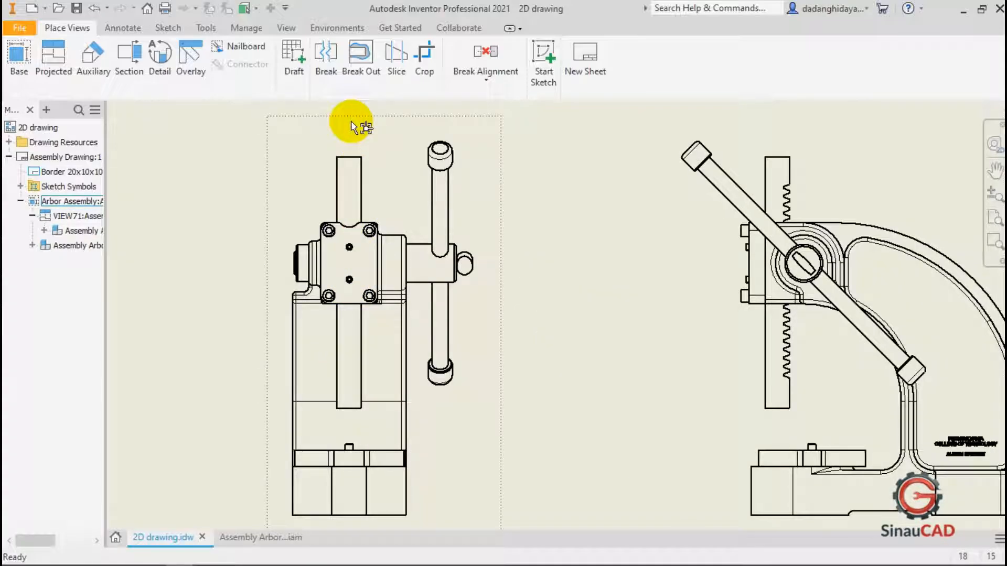
scroll(427, 236, "up", 5)
scroll(435, 231, "down", 7)
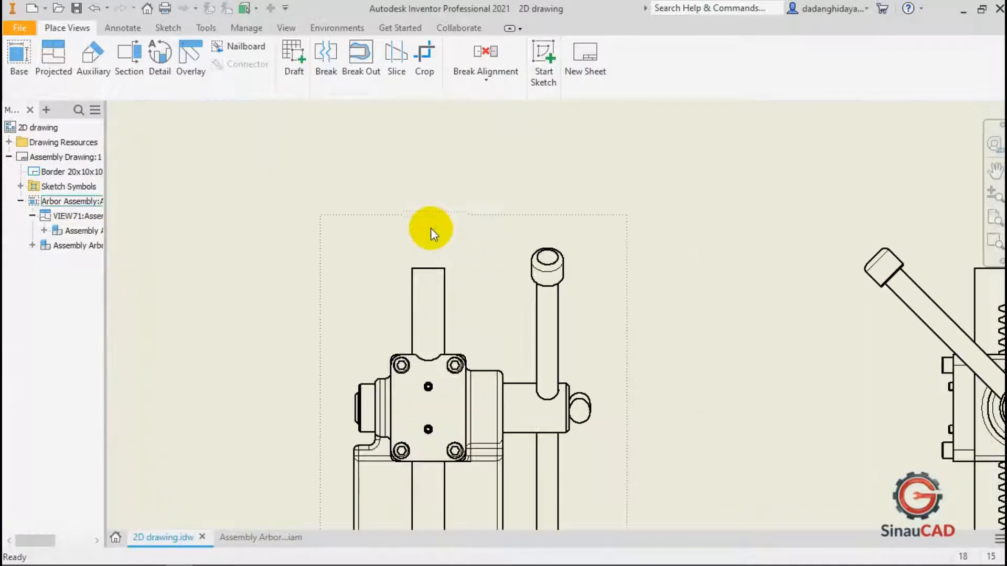
scroll(420, 223, "up", 5)
left_click(138, 59)
scroll(438, 241, "down", 4)
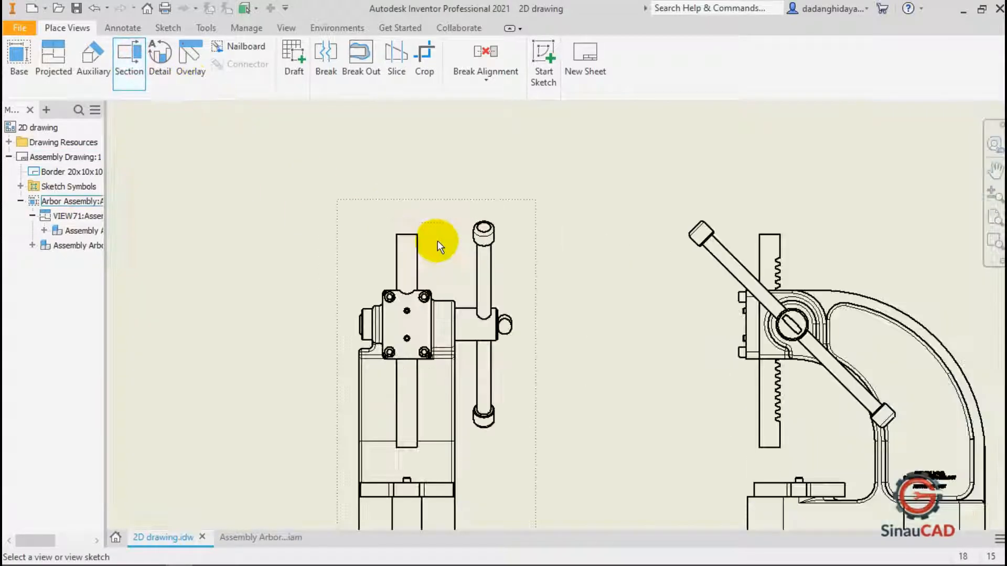
left_click(439, 239)
scroll(402, 203, "up", 2)
scroll(423, 210, "down", 4)
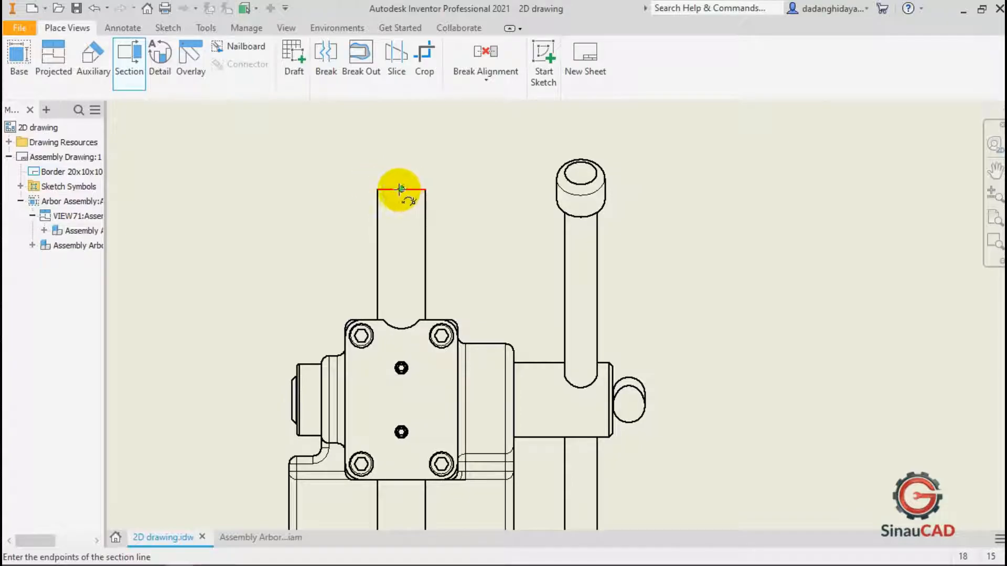
scroll(400, 187, "up", 3)
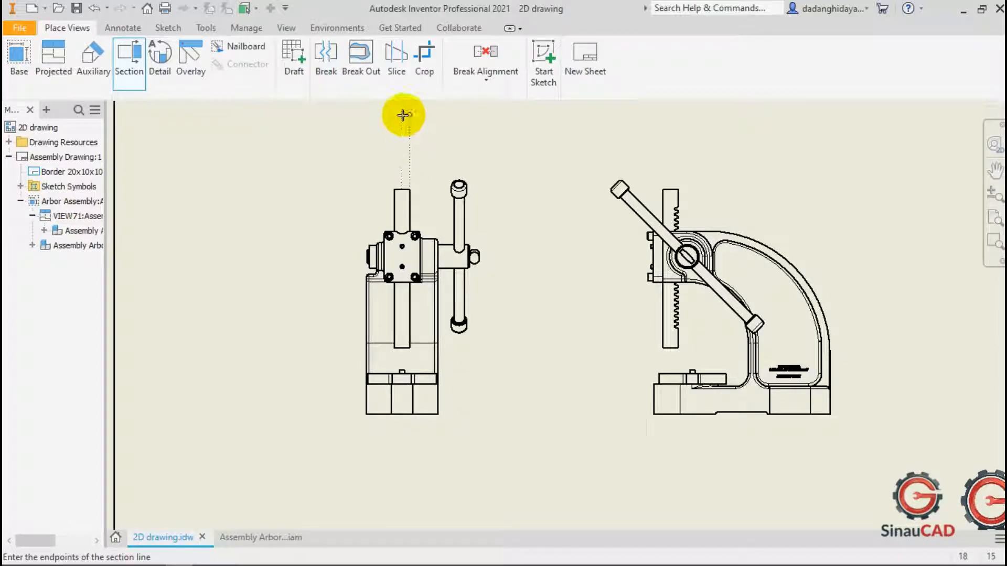
left_click(400, 113)
scroll(404, 131, "up", 3)
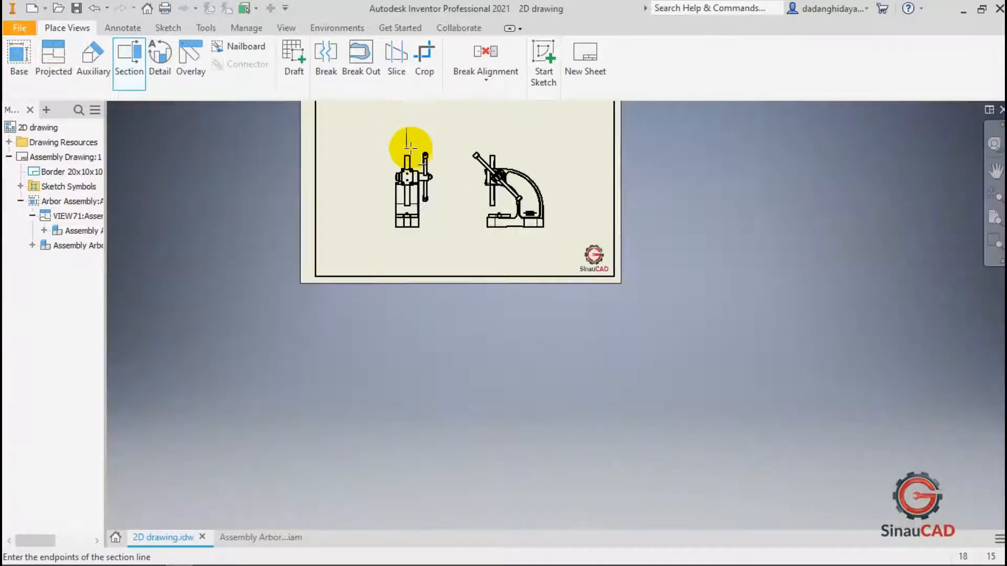
scroll(408, 246, "down", 2)
scroll(408, 252, "up", 3)
scroll(401, 236, "down", 6)
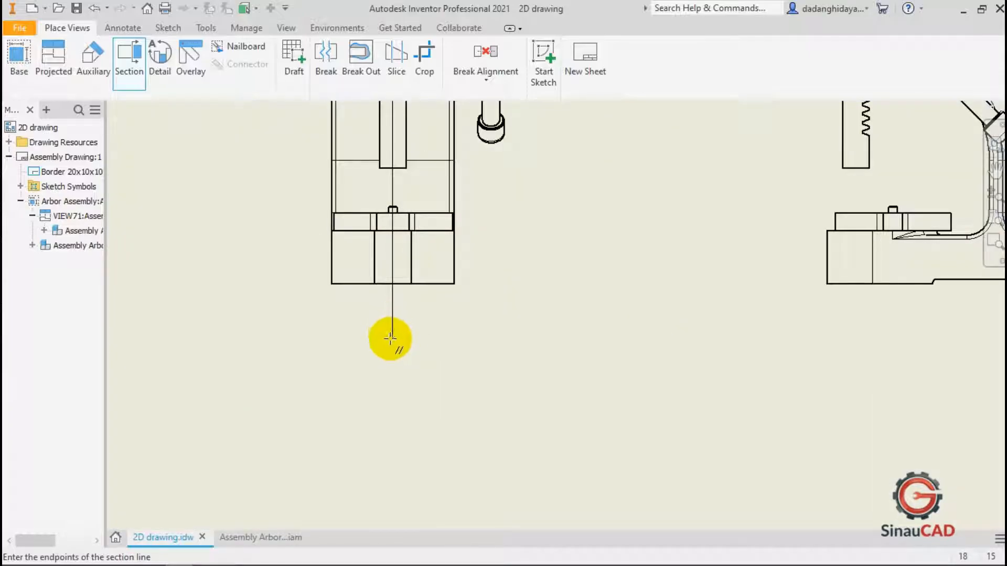
left_click(390, 338)
scroll(472, 348, "up", 3)
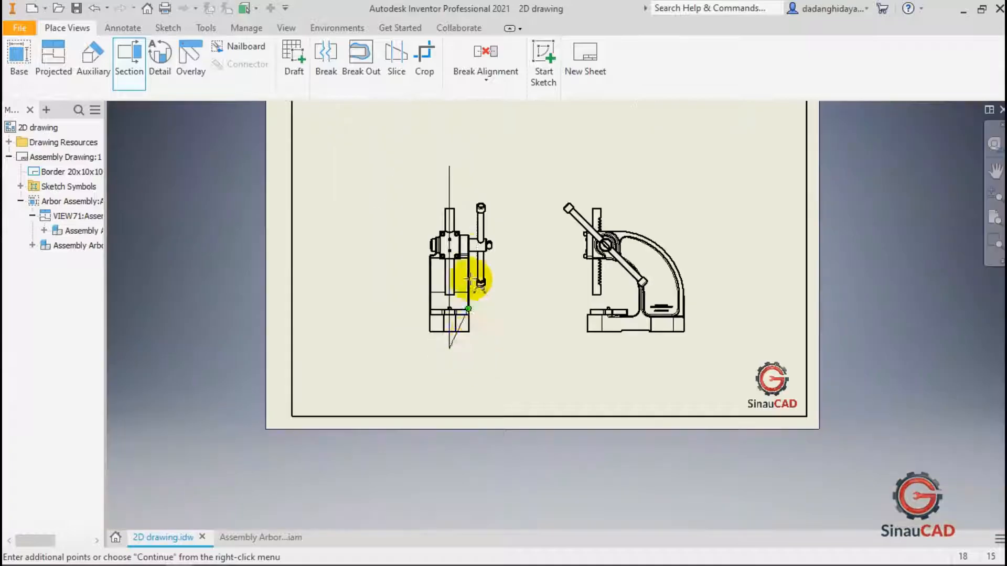
right_click(555, 341)
left_click(549, 329)
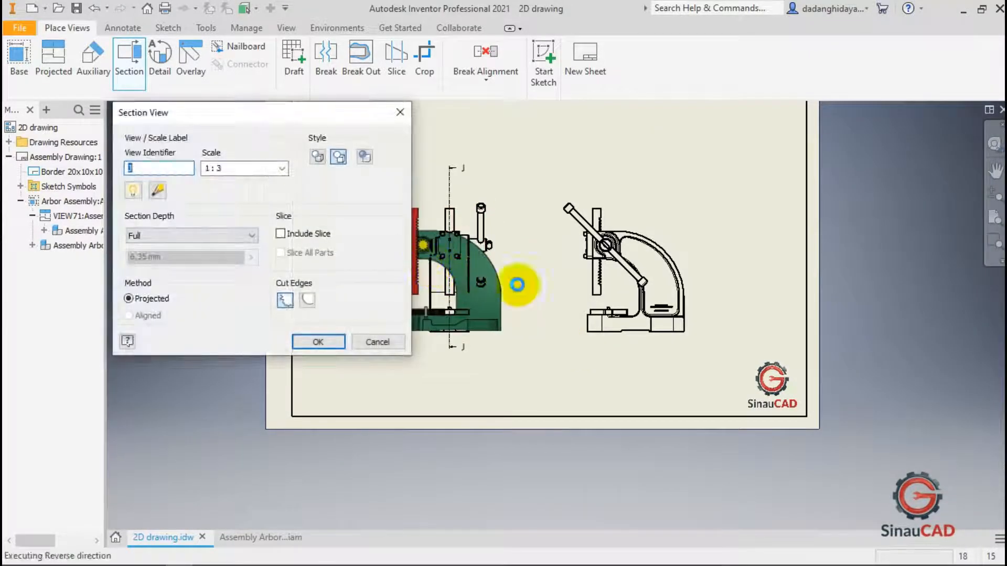
Set the section view's identifier to A and its scale to 1:4, and place it to the left of the front view.
scroll(648, 328, "up", 3)
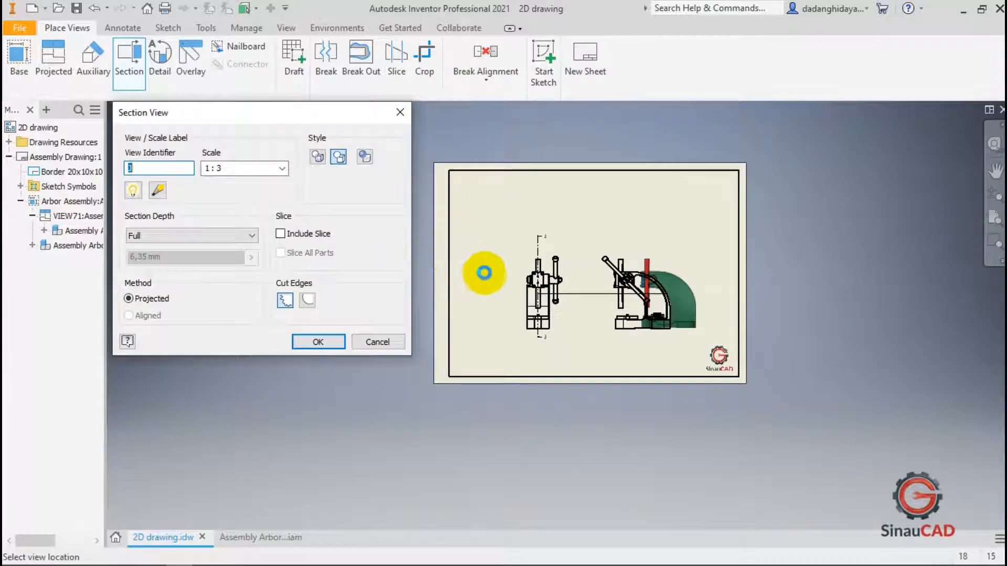
scroll(494, 283, "down", 3)
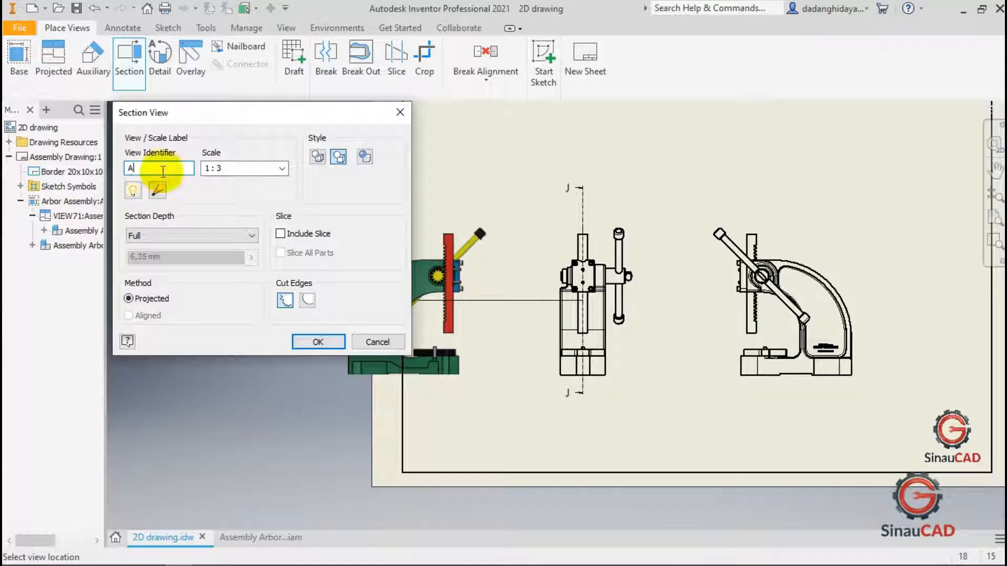
left_click(283, 168)
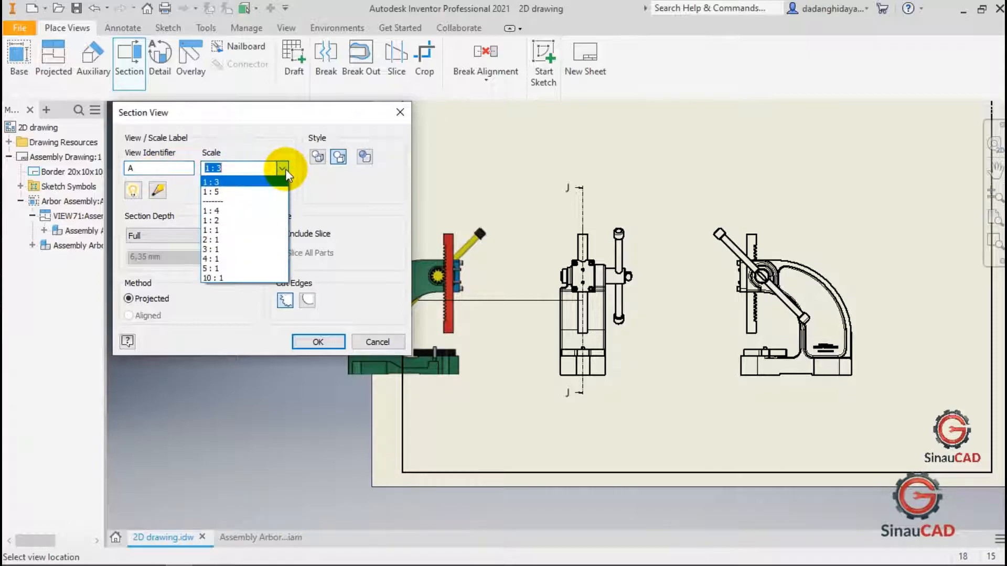
left_click(260, 209)
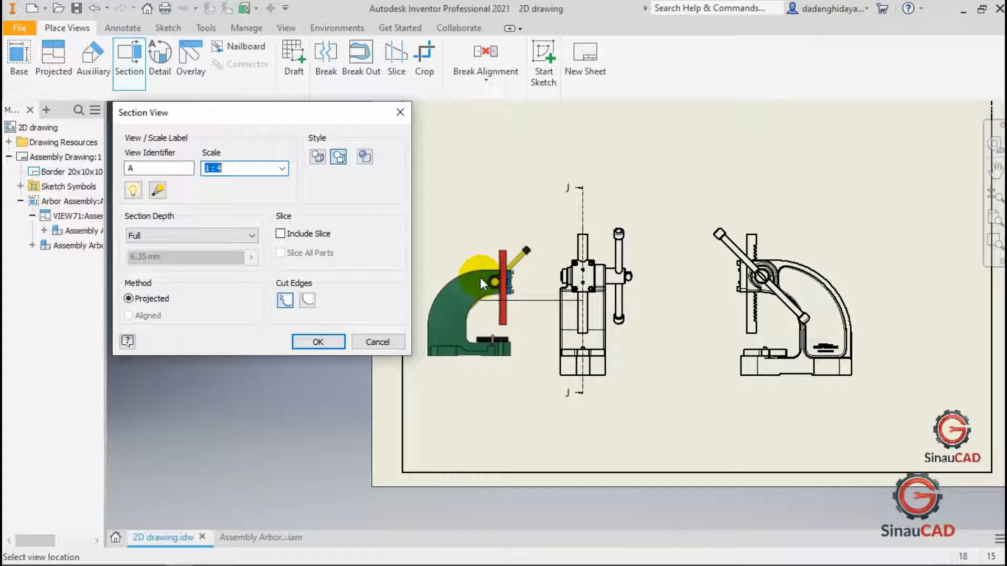
left_click(480, 278)
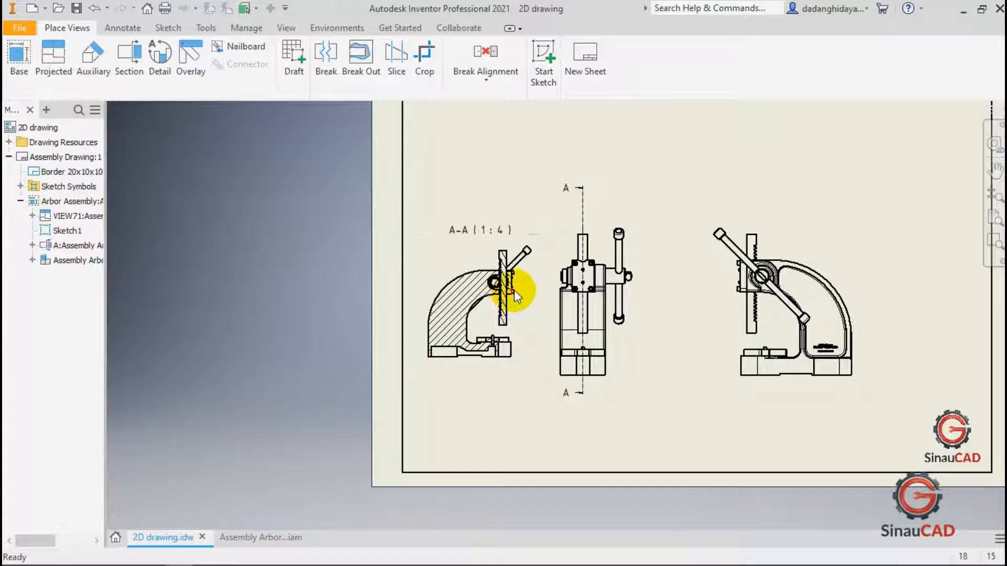
Examine section view A-A up close, including the rack and pinion and the pin in the base plate.
scroll(516, 290, "up", 3)
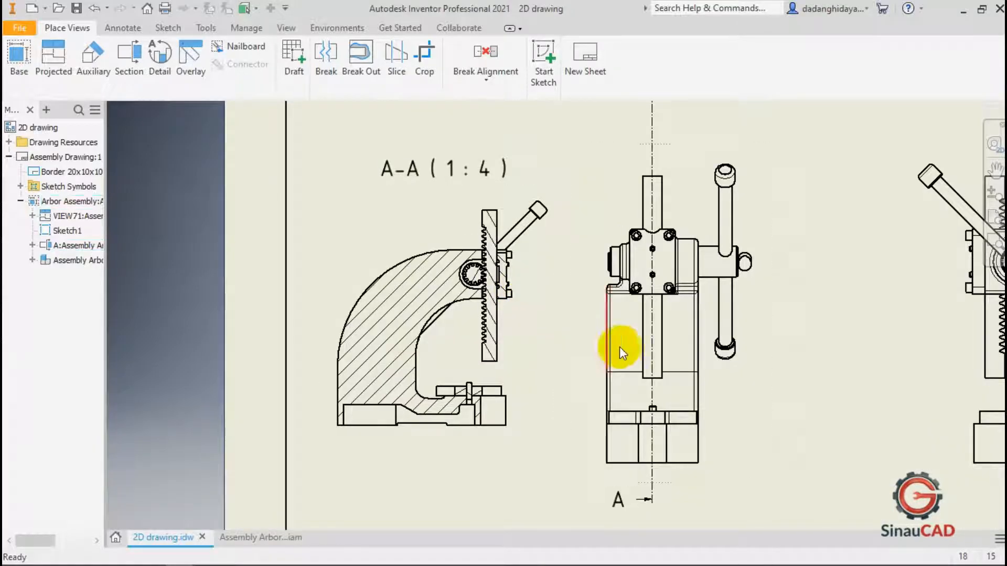
scroll(619, 347, "down", 3)
scroll(566, 296, "up", 3)
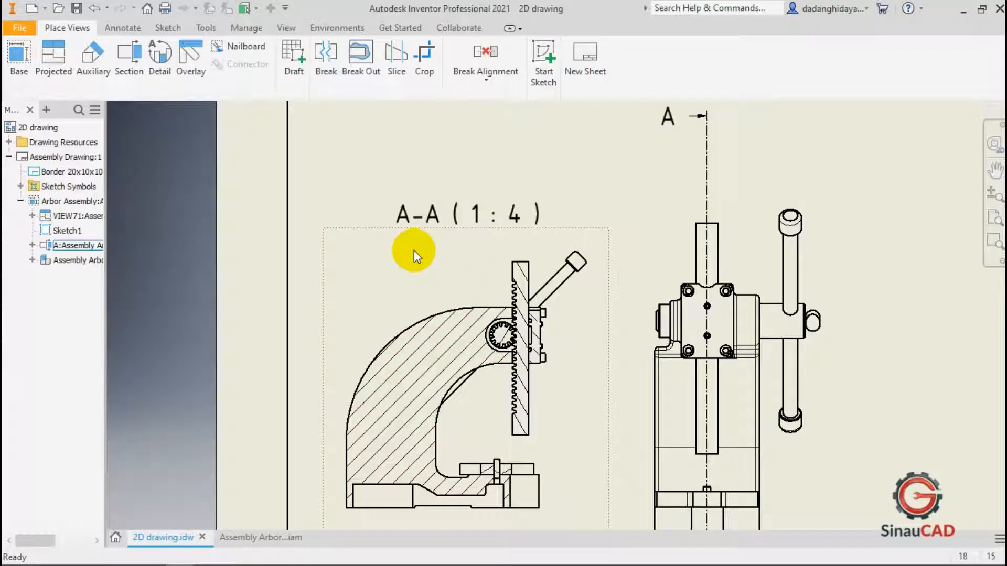
scroll(407, 274, "down", 3)
scroll(433, 278, "up", 3)
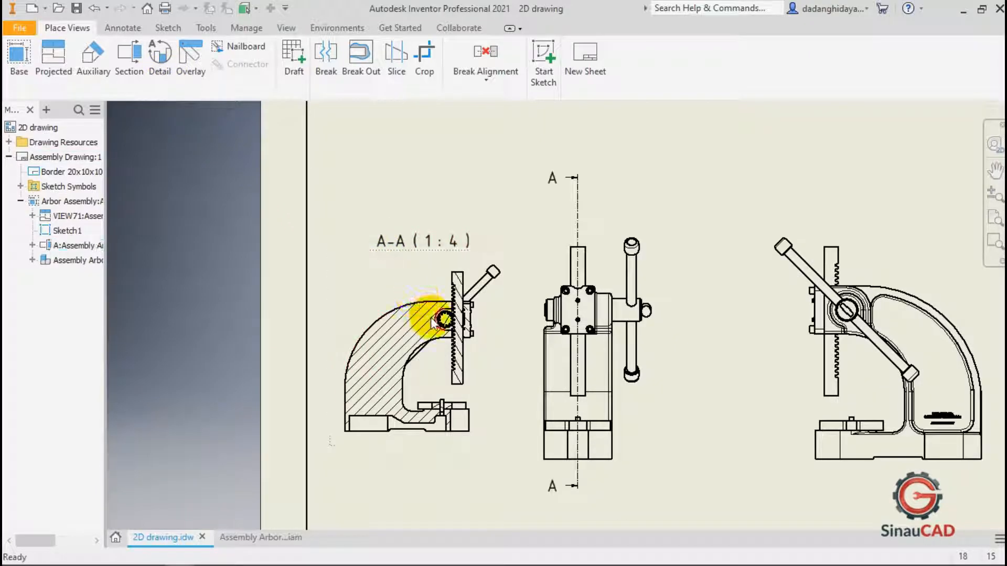
scroll(445, 401, "up", 5)
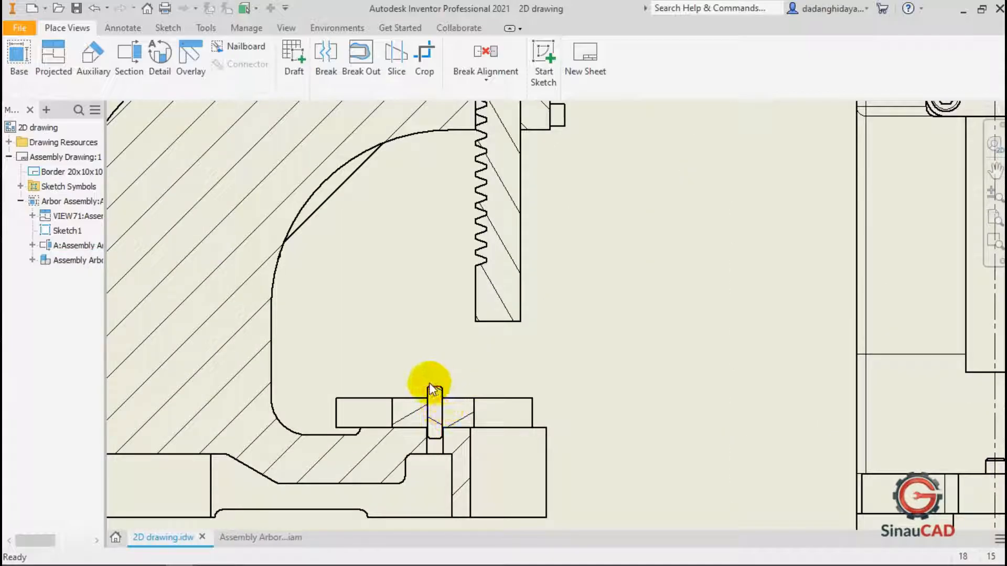
scroll(431, 391, "down", 6)
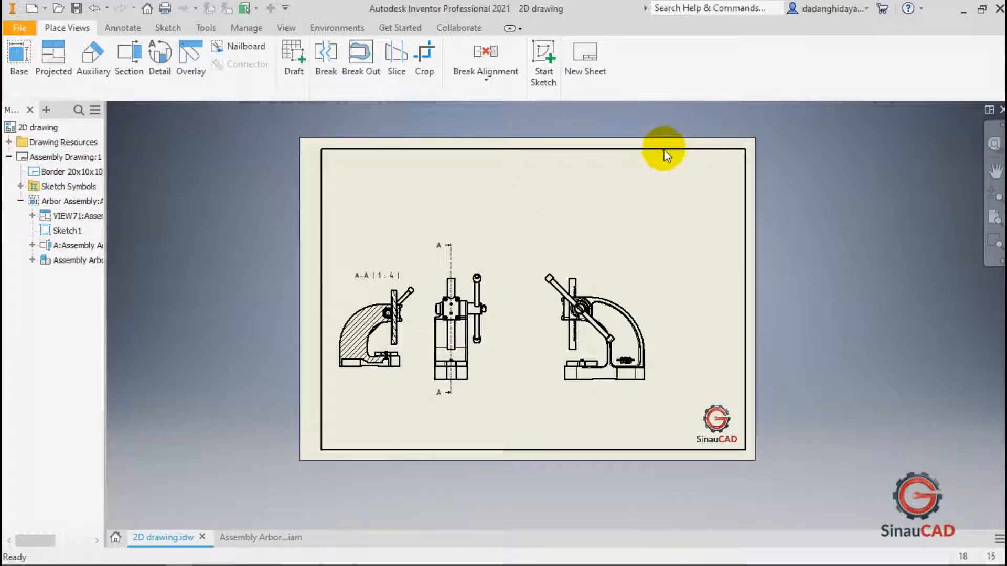
Start a detail view of section A-A with its fence centred on the pin in the base plate.
scroll(386, 358, "up", 5)
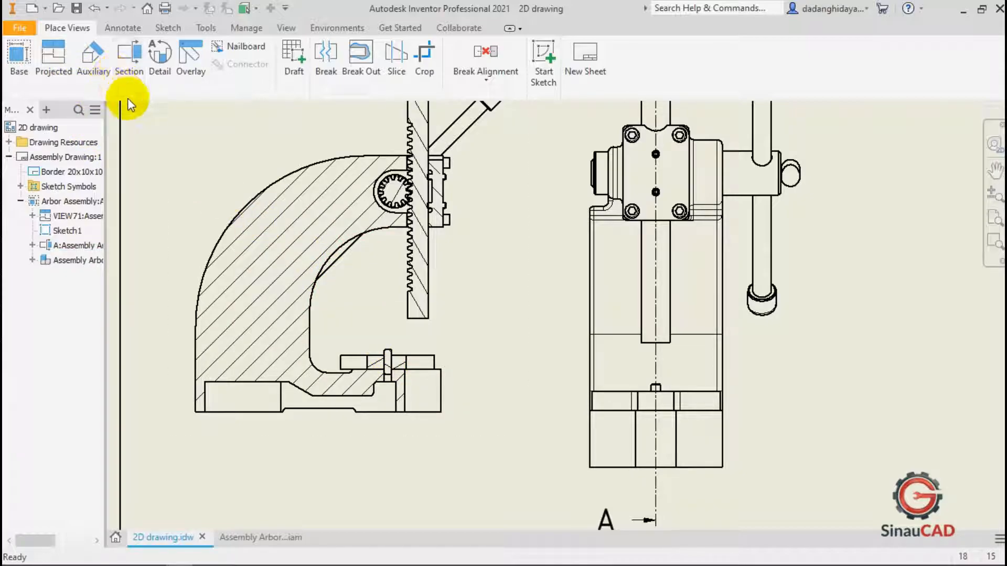
left_click(160, 76)
scroll(387, 363, "up", 3)
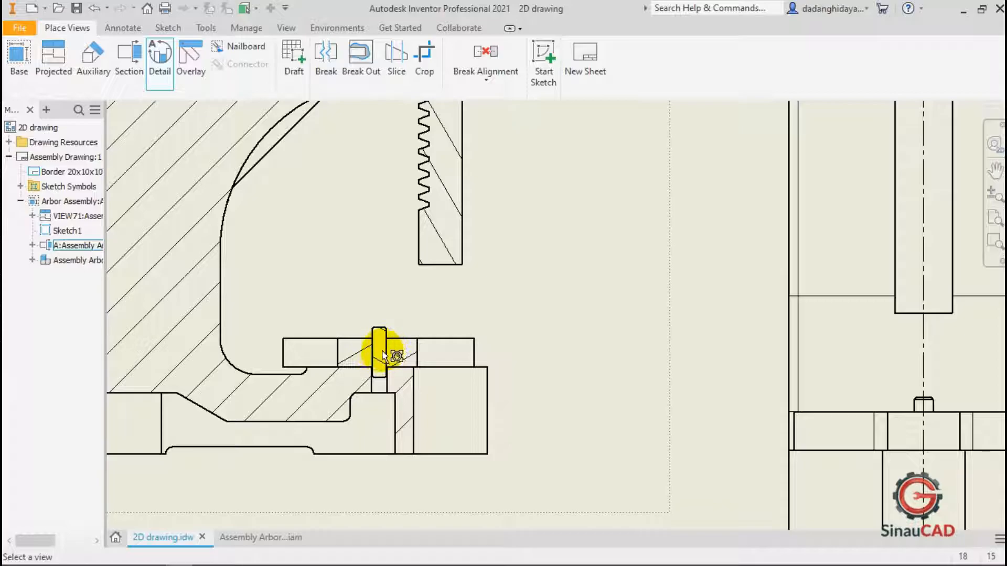
left_click(381, 356)
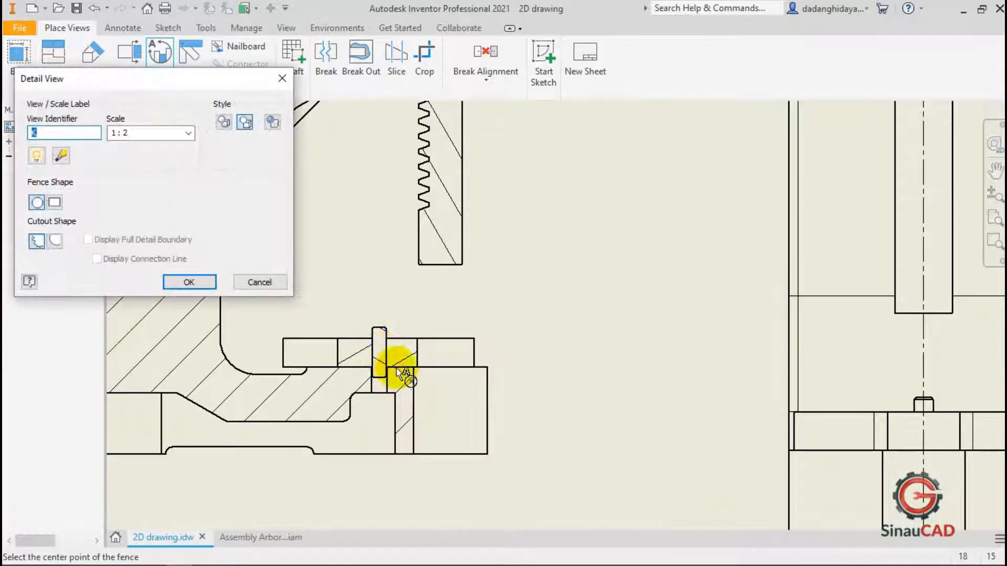
left_click(379, 350)
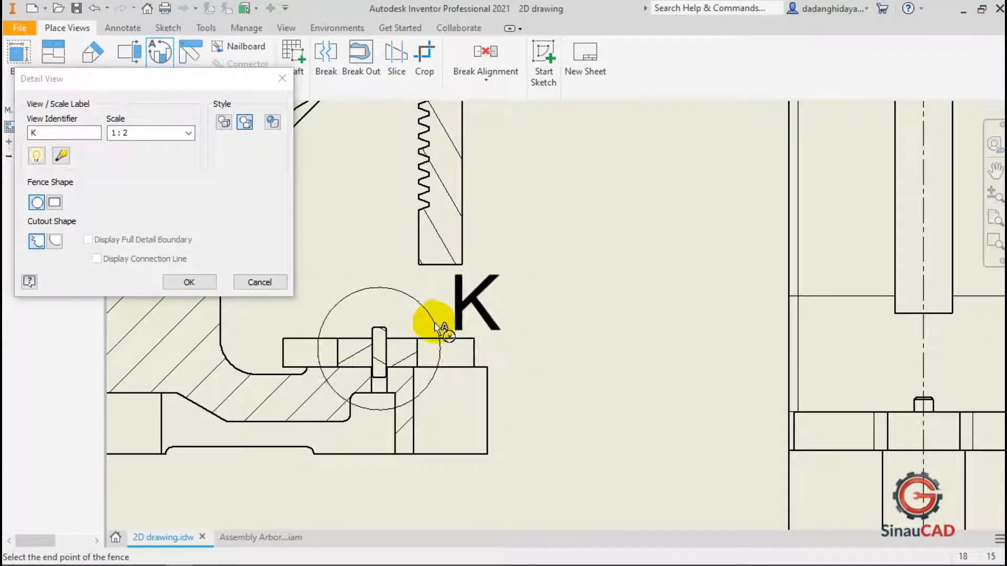
left_click(307, 264)
Set the detail view's identifier to B and its scale to 1:1.
left_click(59, 132)
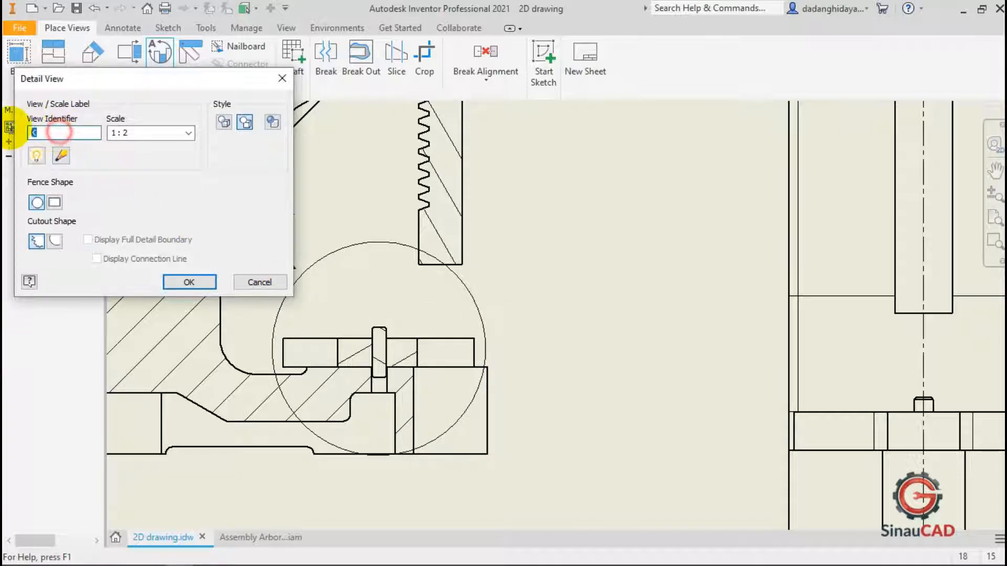
type("B")
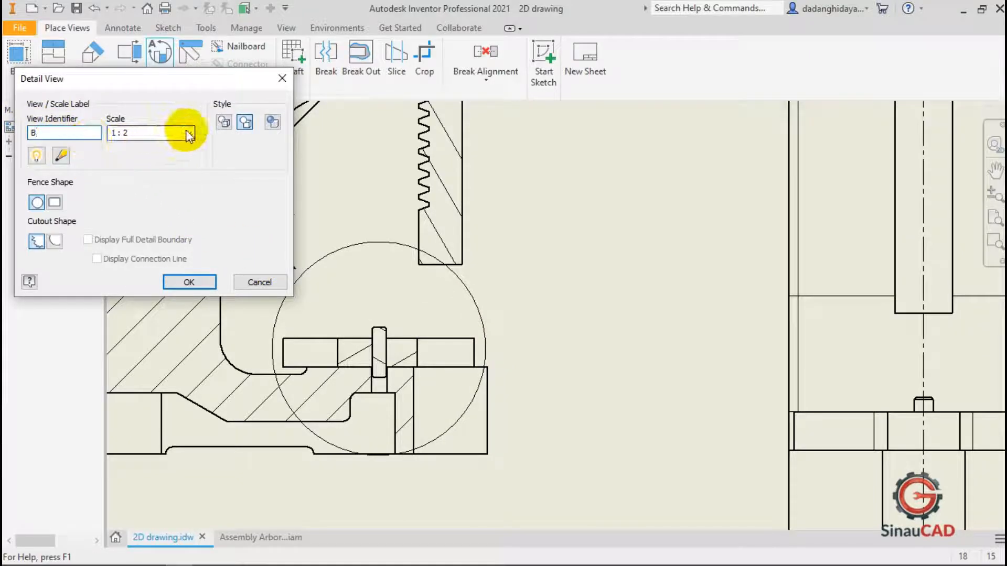
left_click(188, 132)
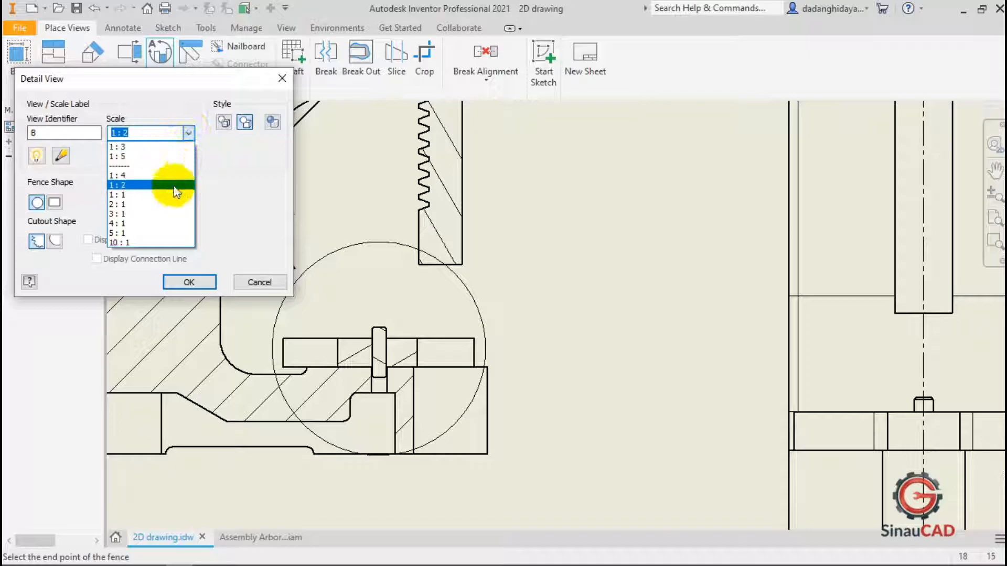
left_click(171, 195)
scroll(502, 302, "up", 3)
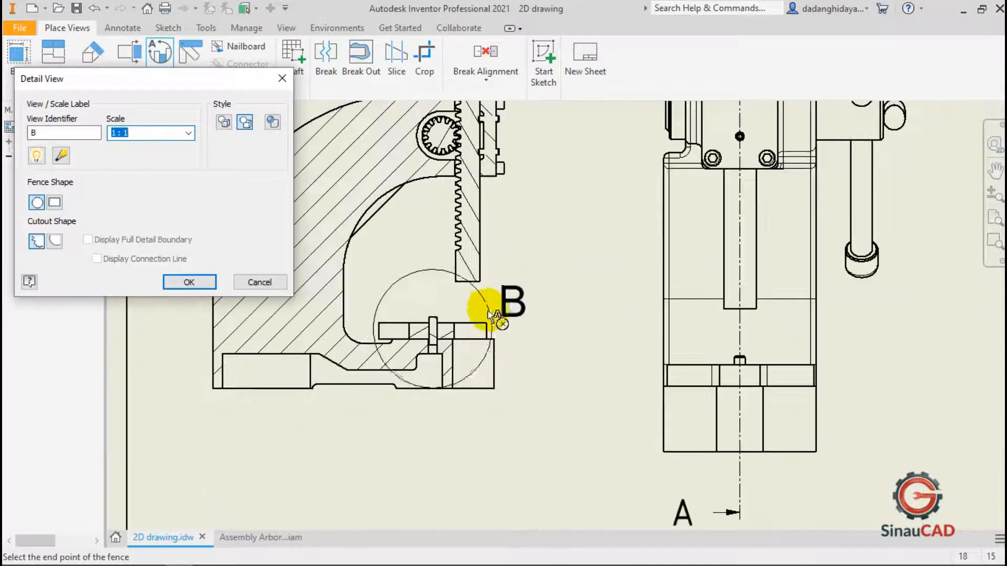
scroll(459, 318, "down", 3)
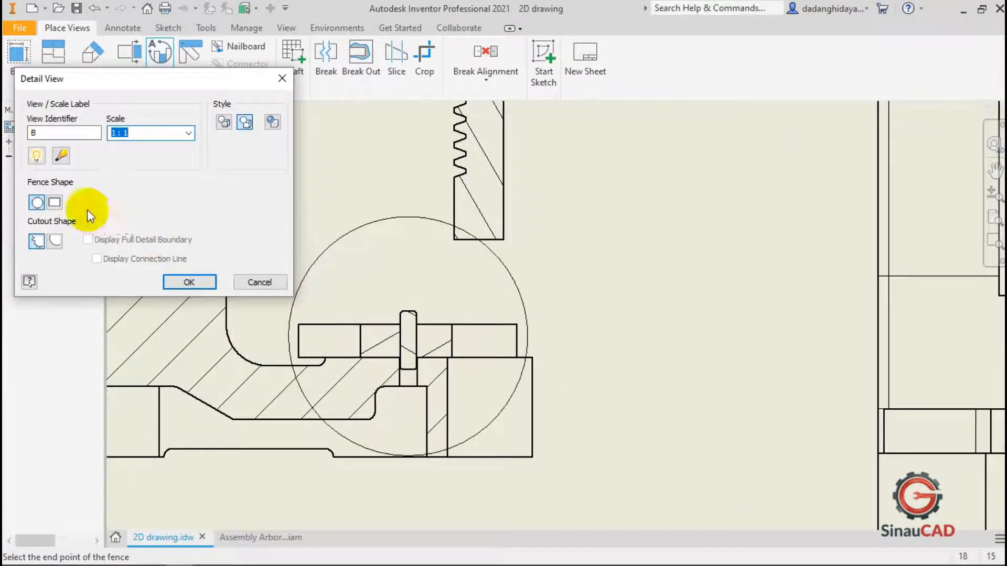
Keep the circular fence, choose the smooth cutout shape, and fix the fence radius around the pin and plate.
left_click(54, 203)
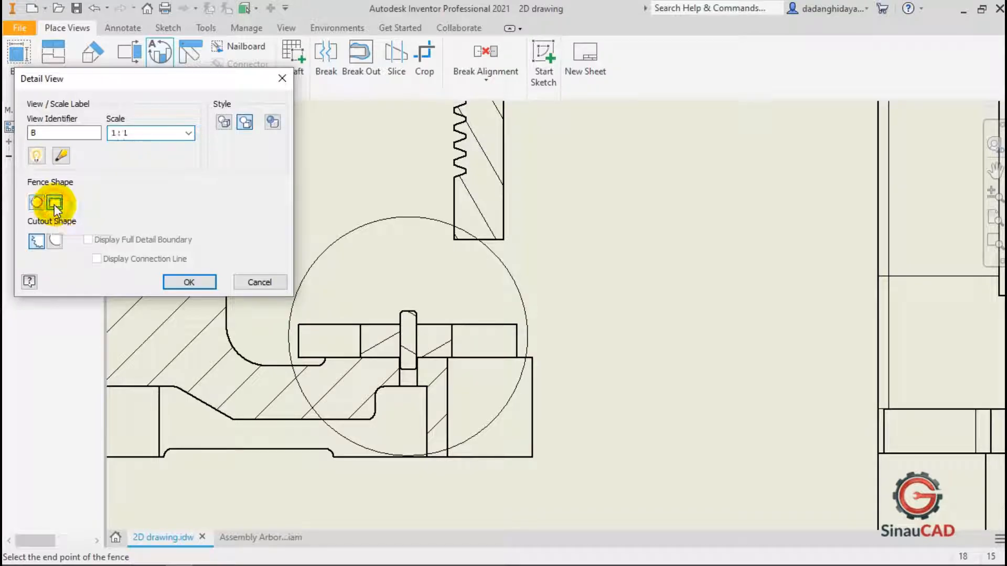
left_click(36, 202)
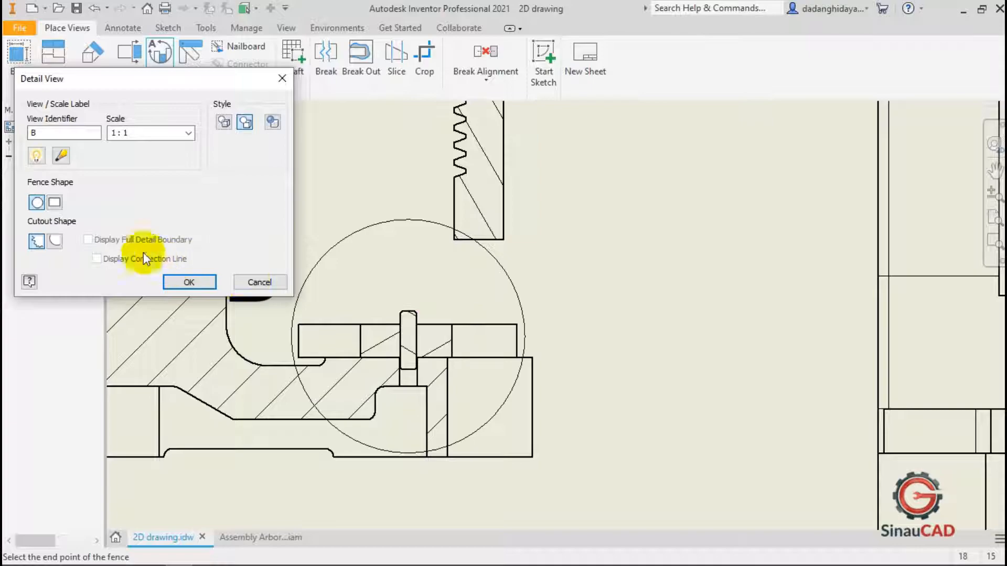
left_click(54, 242)
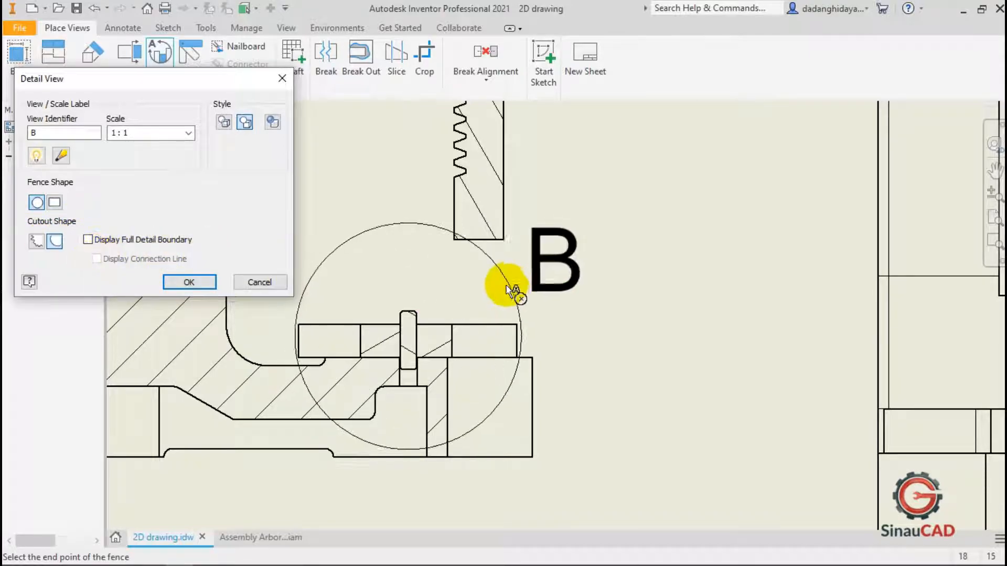
left_click(489, 308)
Enable the full detail boundary and place detail view B in the sheet's upper right corner.
scroll(467, 362, "down", 6)
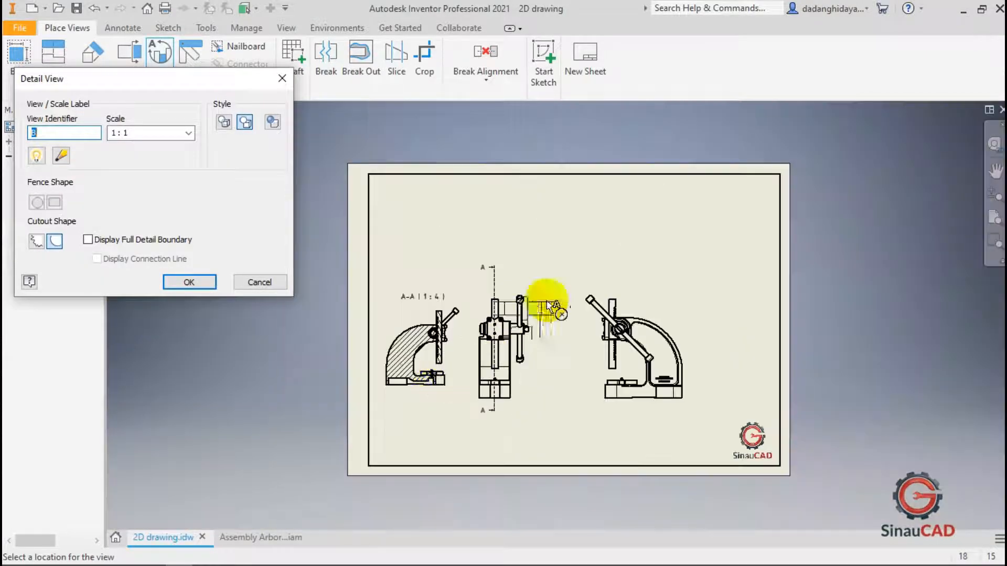
scroll(495, 309, "up", 5)
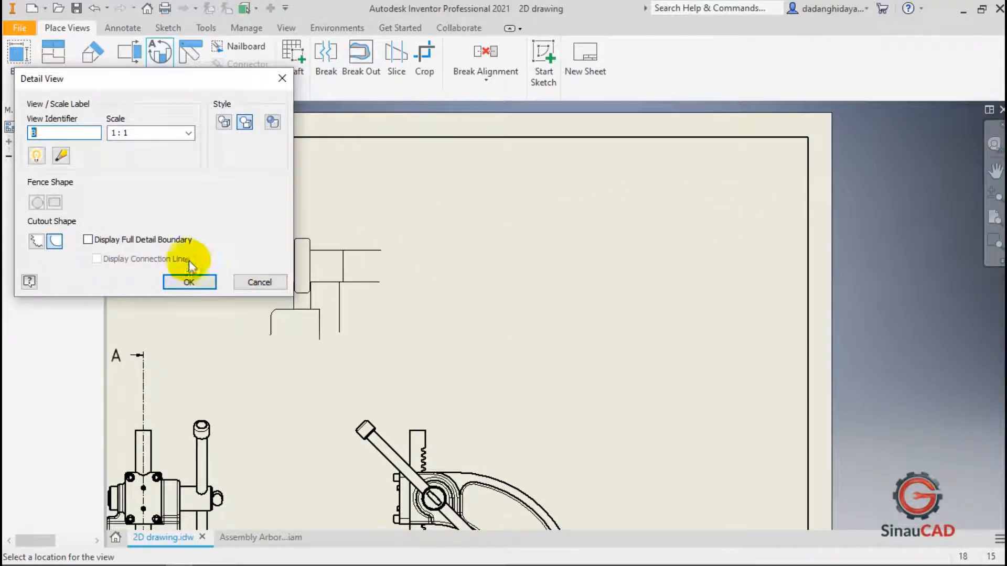
left_click(126, 243)
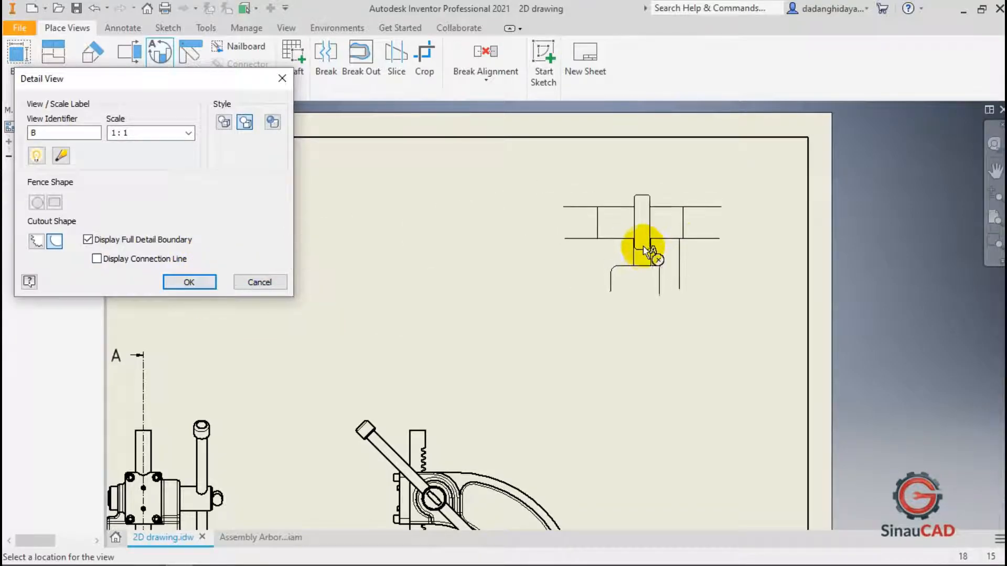
left_click(631, 257)
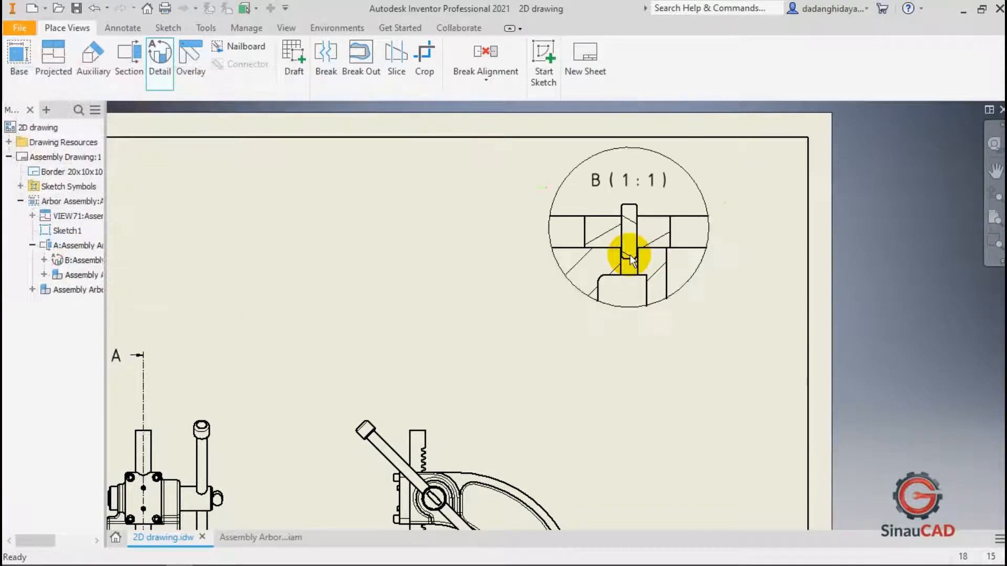
Compare detail view B with its source area in section A-A and move it down beside the side view's upper part.
scroll(665, 249, "up", 3)
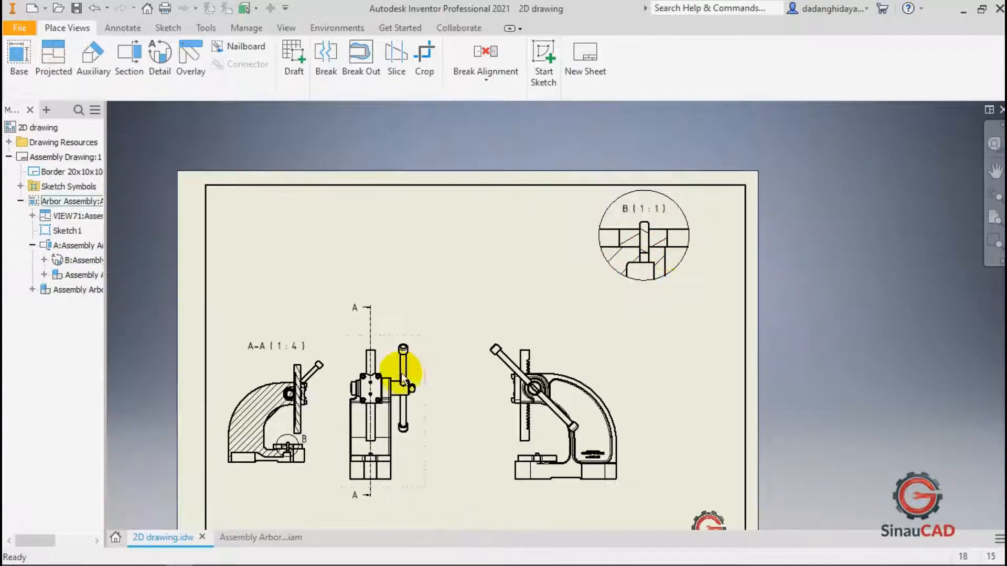
scroll(281, 450, "down", 5)
scroll(246, 459, "up", 2)
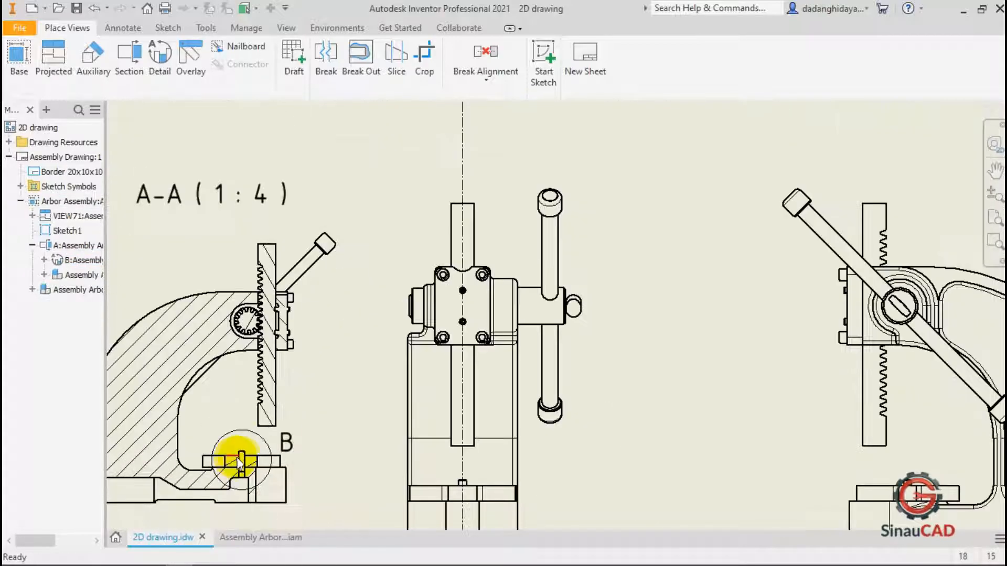
scroll(499, 328, "up", 5)
scroll(573, 265, "down", 5)
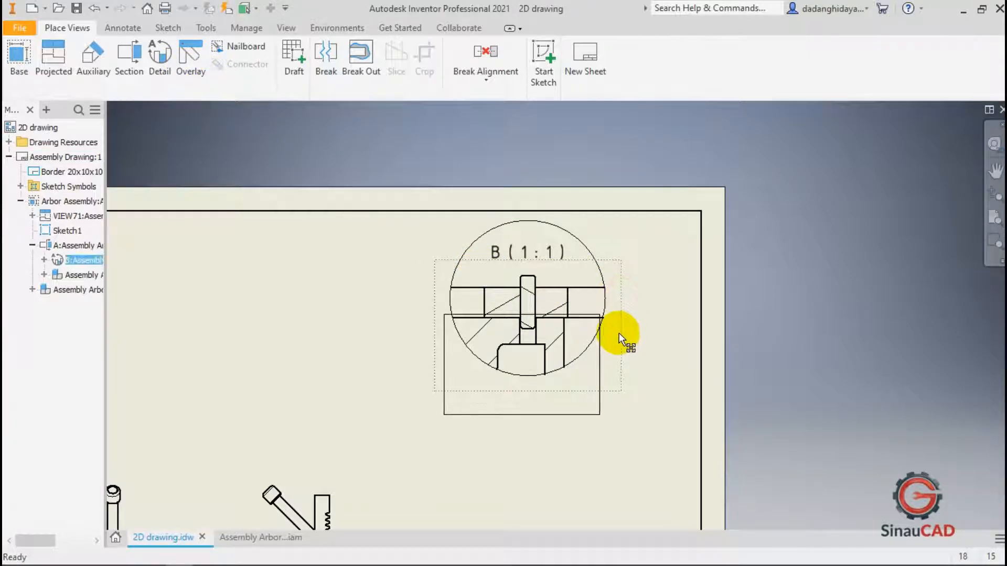
left_click(643, 330)
scroll(660, 317, "up", 5)
left_click_drag(636, 343, 651, 375)
scroll(629, 361, "down", 4)
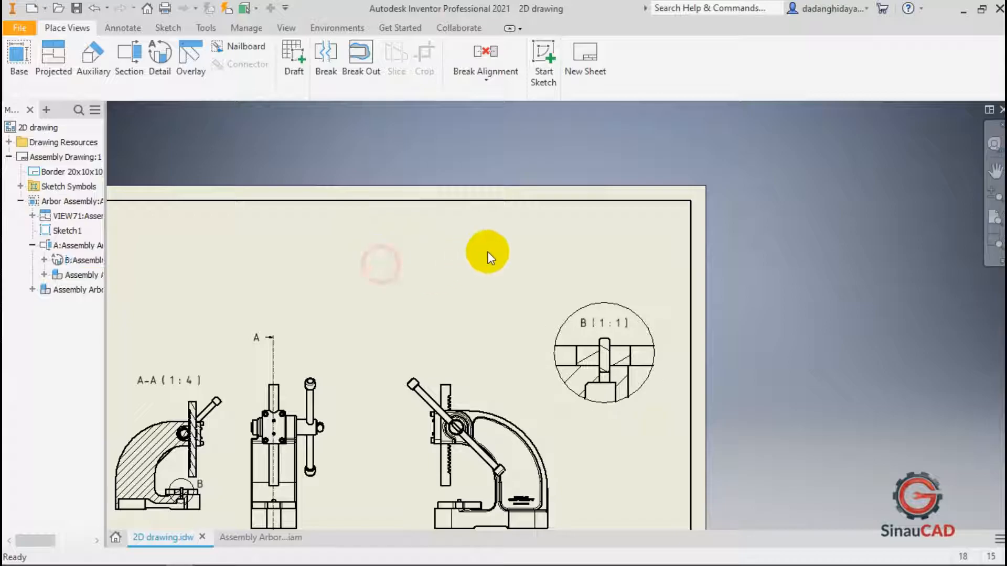
Start a new base view and load the part file LEVER ARM from the Manual Press folder.
scroll(486, 250, "down", 3)
left_click(19, 58)
left_click(369, 174)
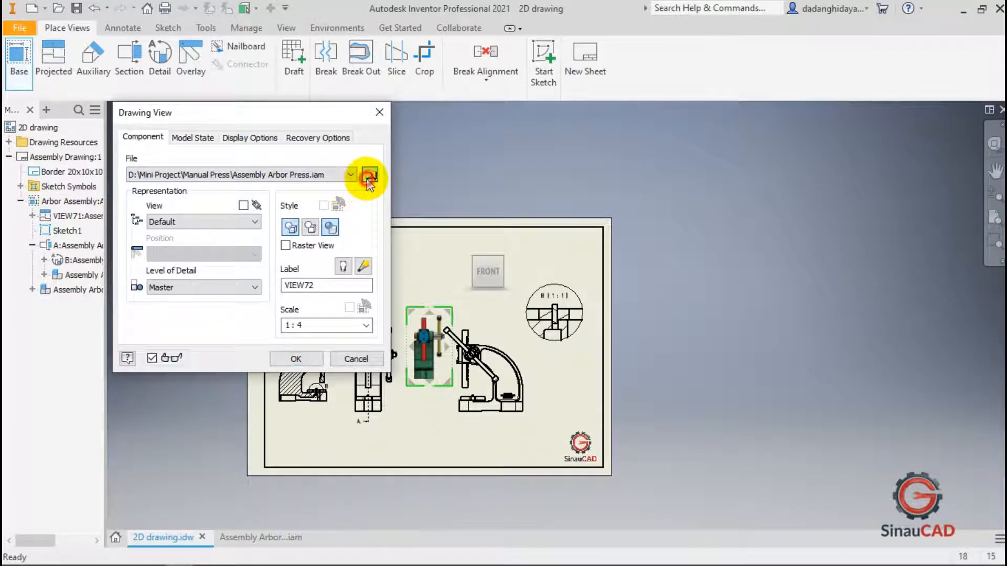
left_click(649, 300)
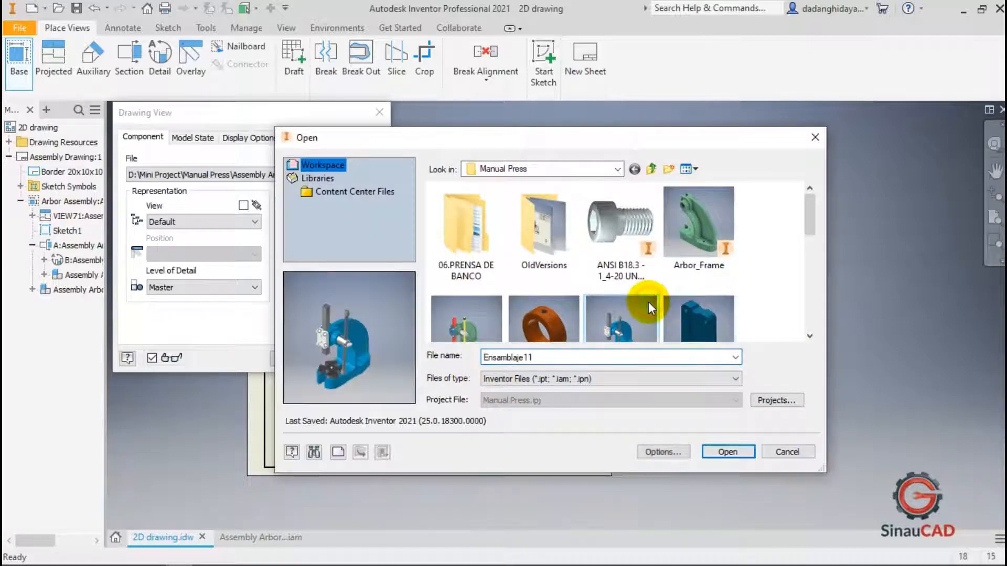
scroll(648, 301, "down", 5)
left_click(648, 301)
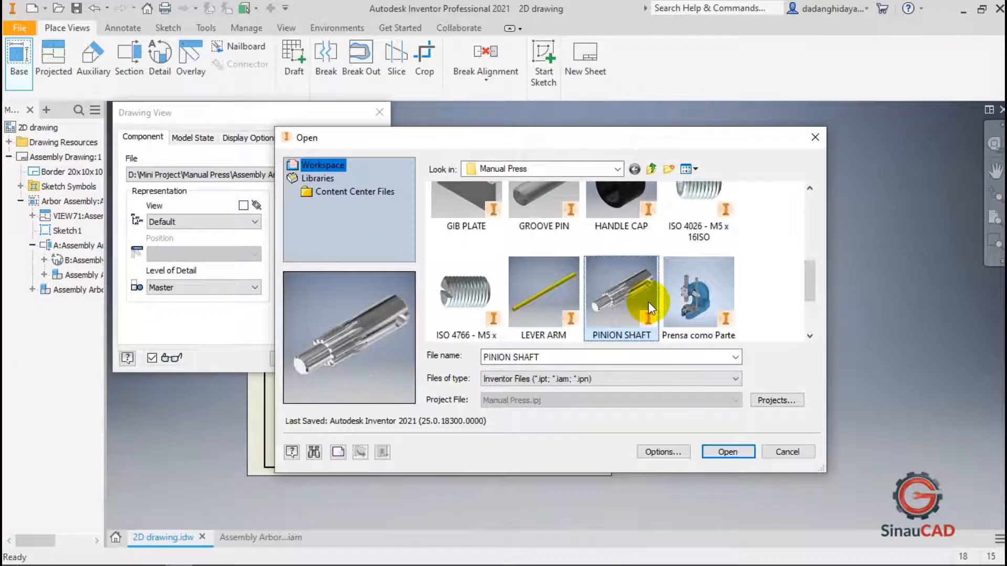
key("Left")
left_click(705, 452)
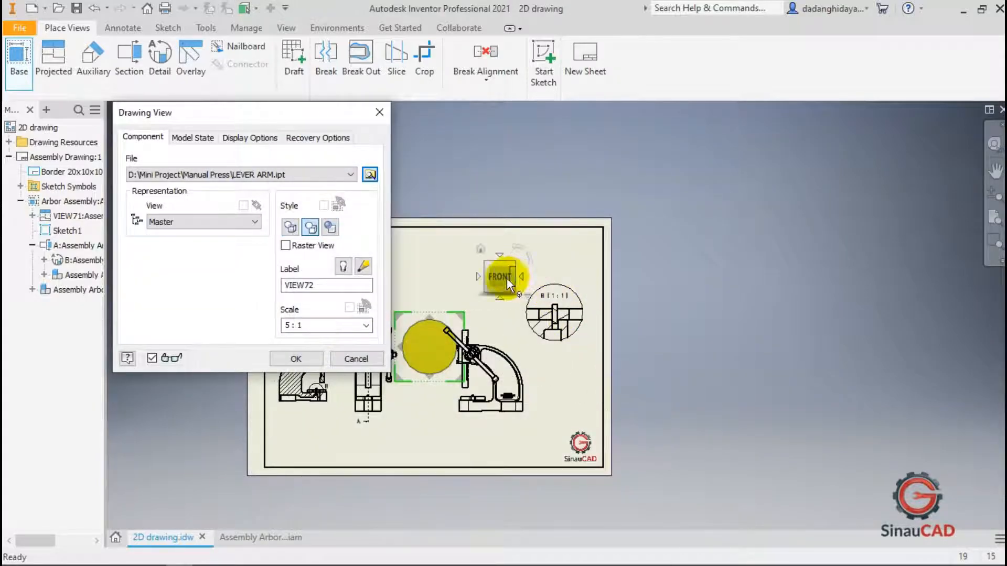
Orient the lever arm view to the left side, discard the extra projected view, and move the base view above the assembly views.
left_click(478, 276)
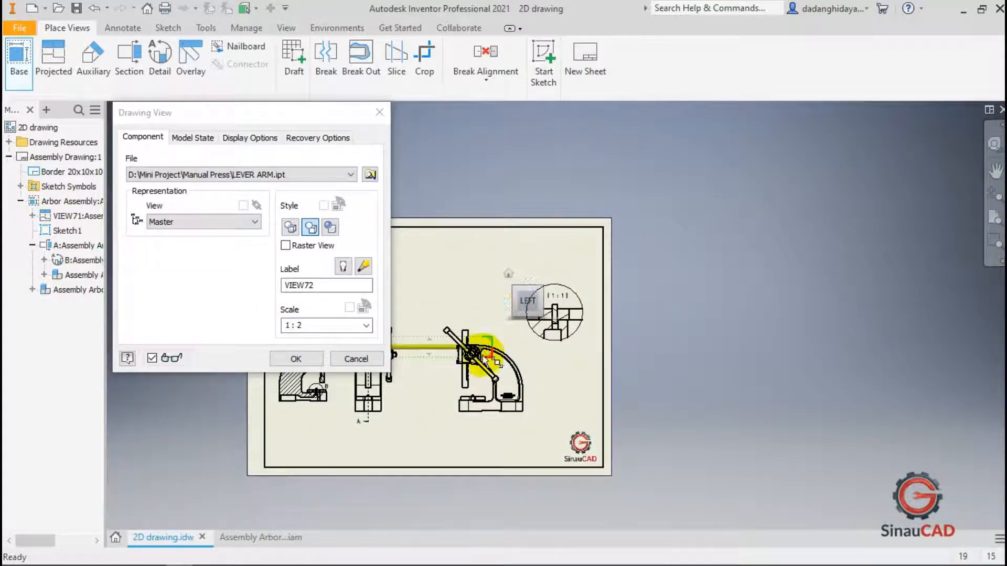
scroll(553, 321, "up", 3)
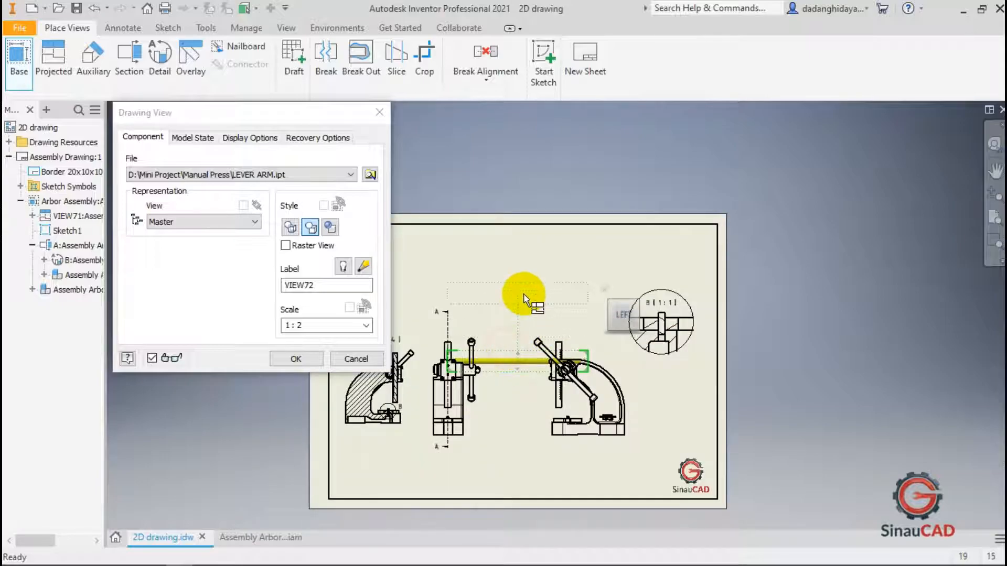
left_click(521, 279)
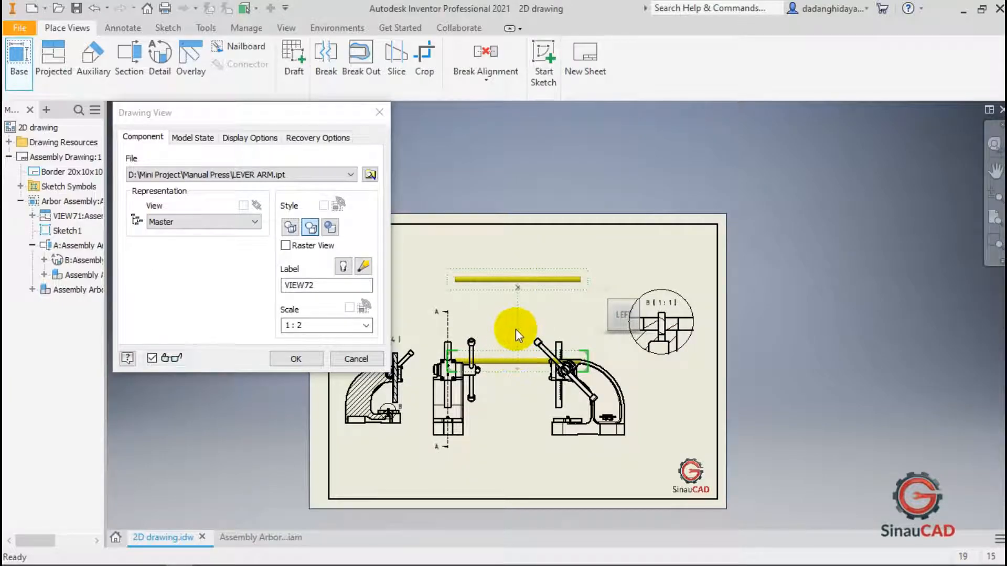
left_click(518, 286)
mouse_move(518, 289)
left_mouse_down()
mouse_move(526, 359)
mouse_move(539, 294)
mouse_move(527, 274)
left_mouse_up()
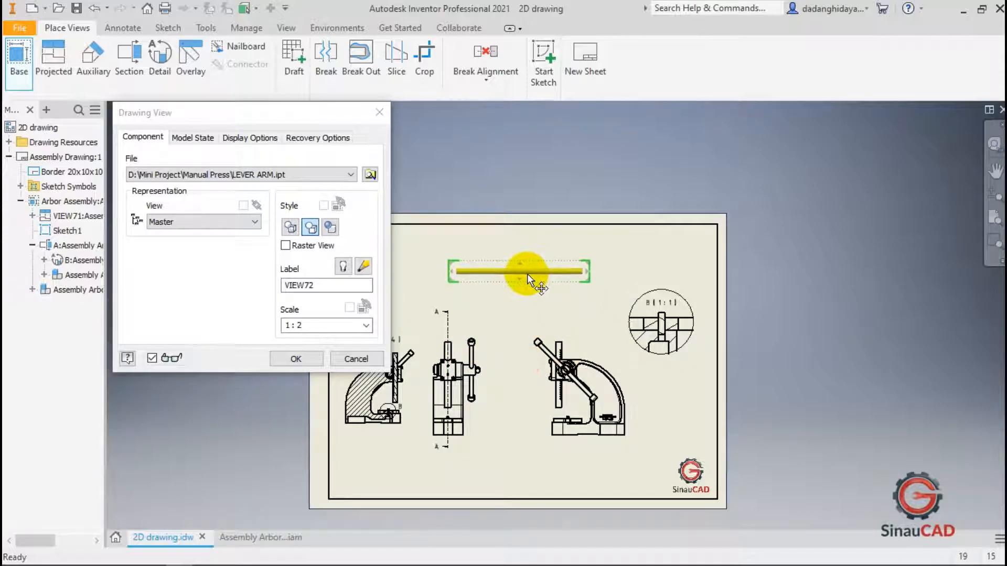
Set the lever arm view's scale to 2:1 and create the view.
left_click(366, 326)
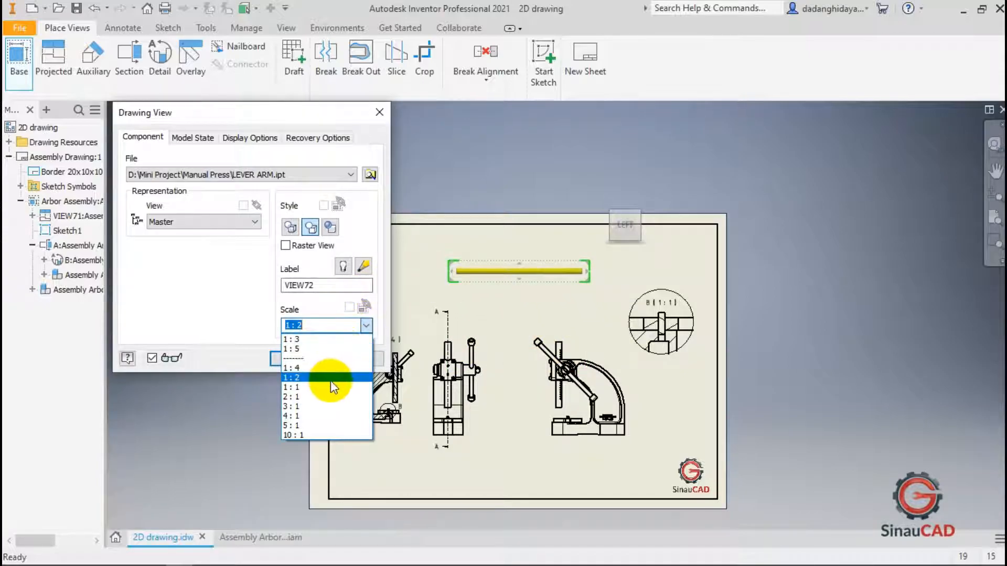
left_click(326, 389)
scroll(606, 292, "down", 1)
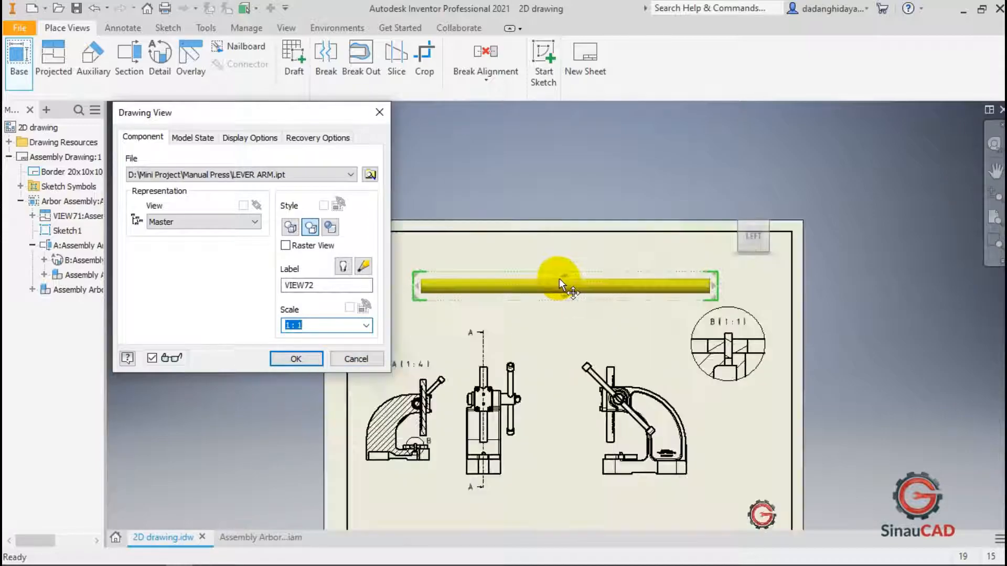
left_click(366, 325)
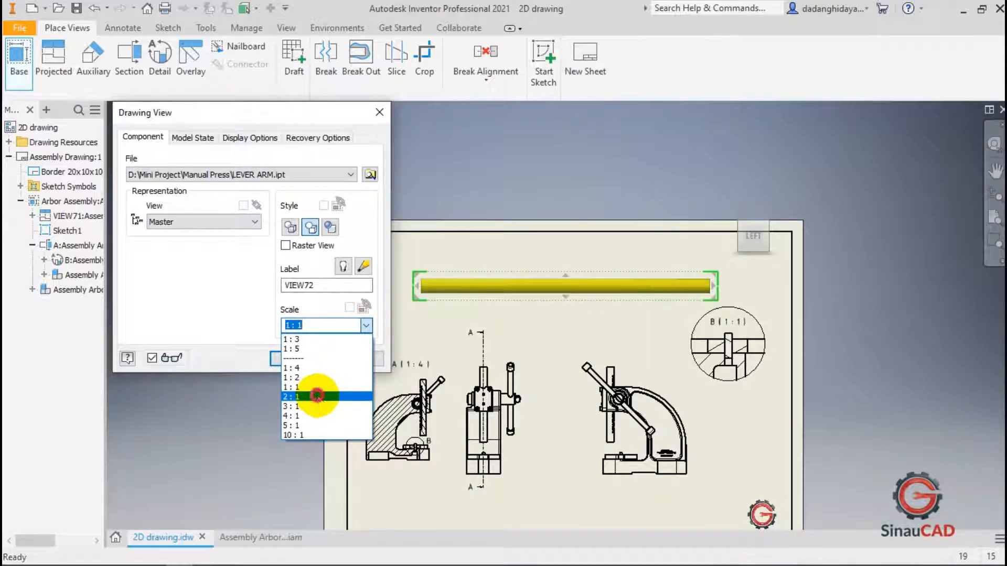
left_click(326, 397)
scroll(538, 304, "up", 3)
scroll(538, 304, "down", 3)
left_click(297, 359)
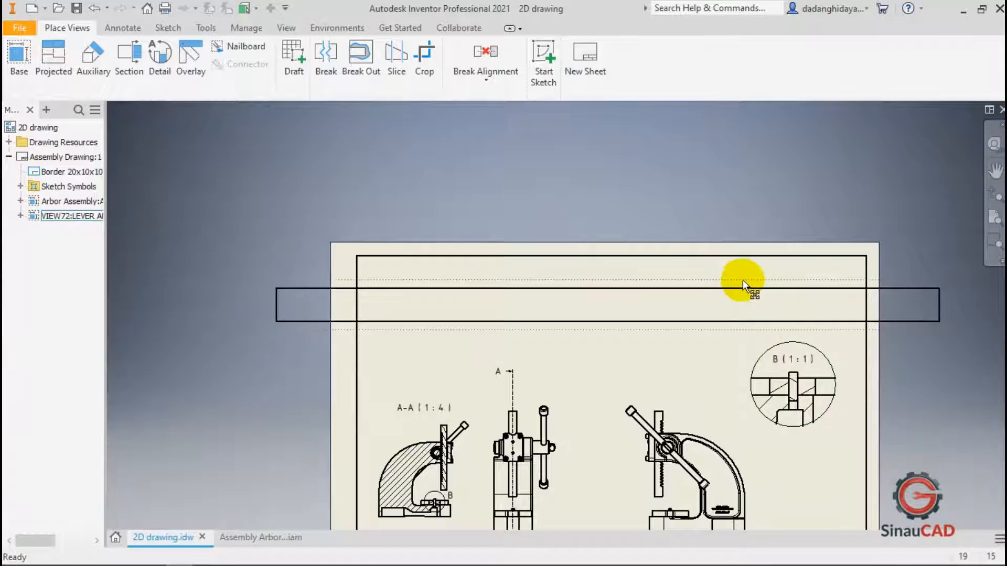
Break the lever arm view horizontally with a 6 mm gap, removing a long stretch from left of its middle to near its right end.
left_click(326, 79)
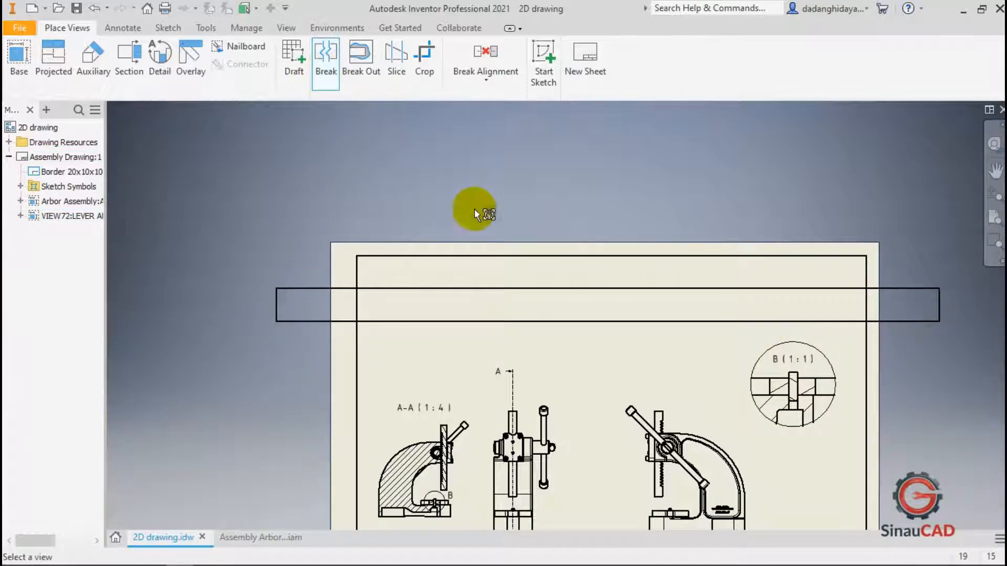
left_click(569, 306)
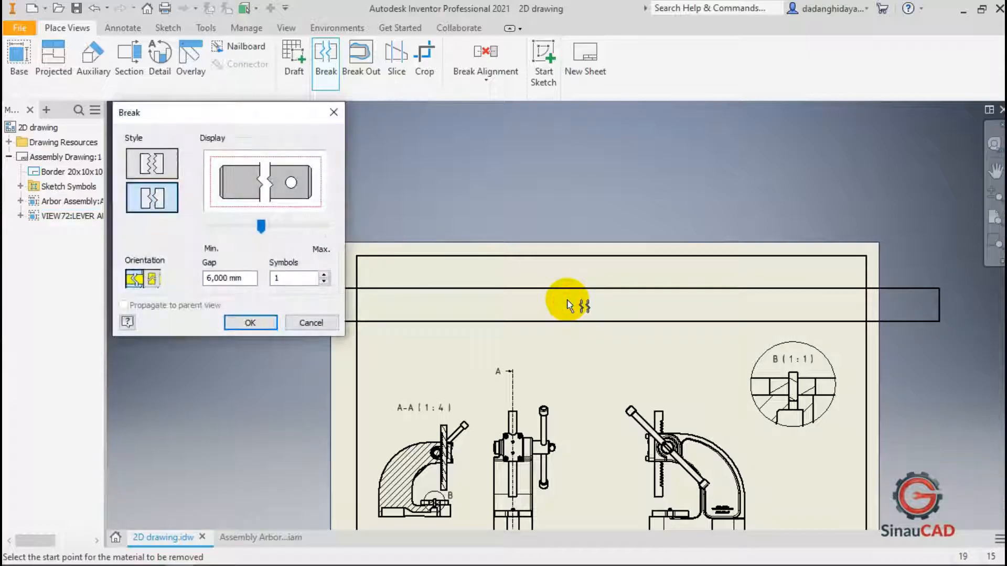
left_click(497, 288)
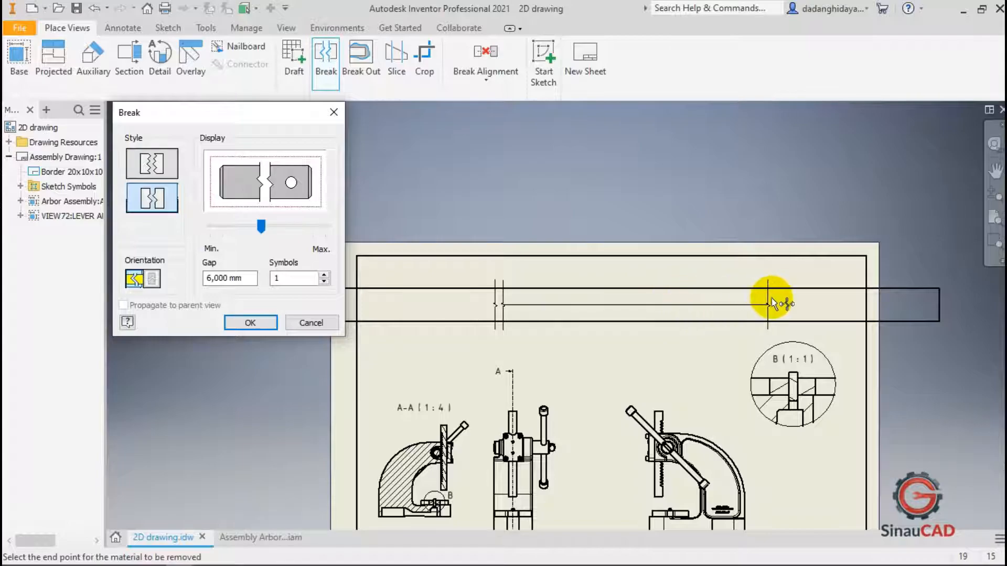
left_click(841, 303)
scroll(676, 307, "up", 3)
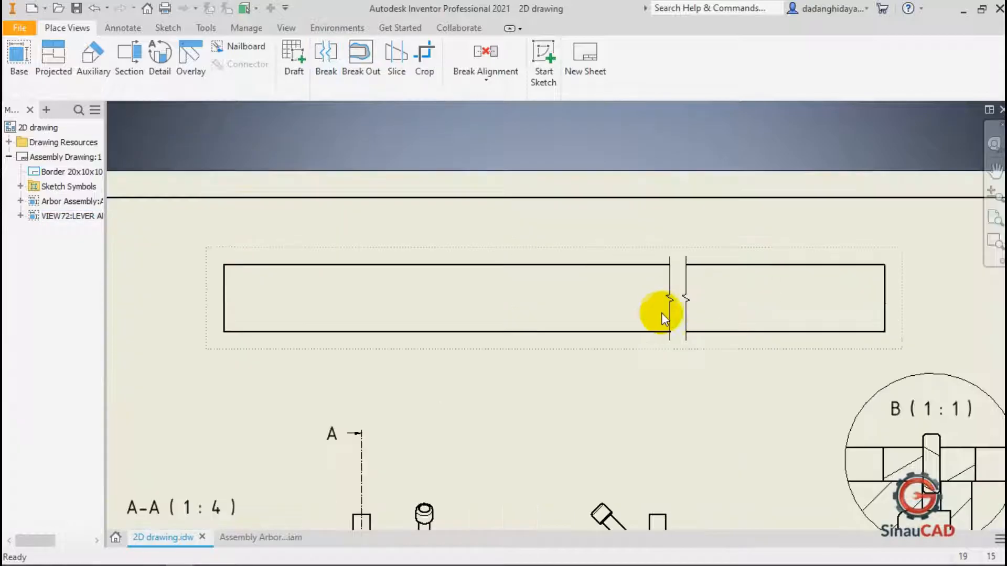
Widen the break in the lever arm view to remove more material and shorten the view.
scroll(663, 314, "down", 3)
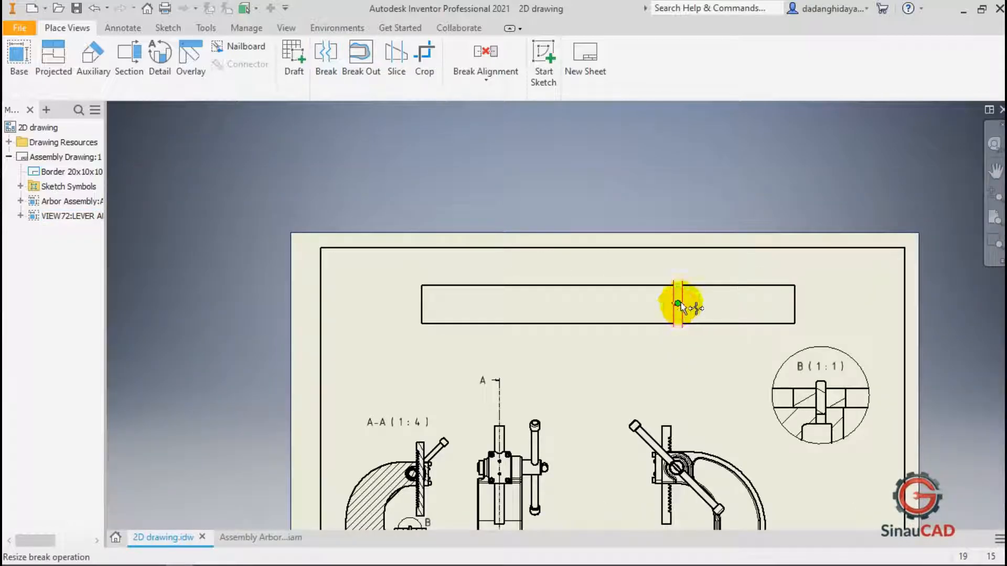
left_click_drag(677, 305, 734, 304)
mouse_move(649, 294)
left_mouse_down()
mouse_move(669, 297)
mouse_move(659, 307)
left_mouse_up()
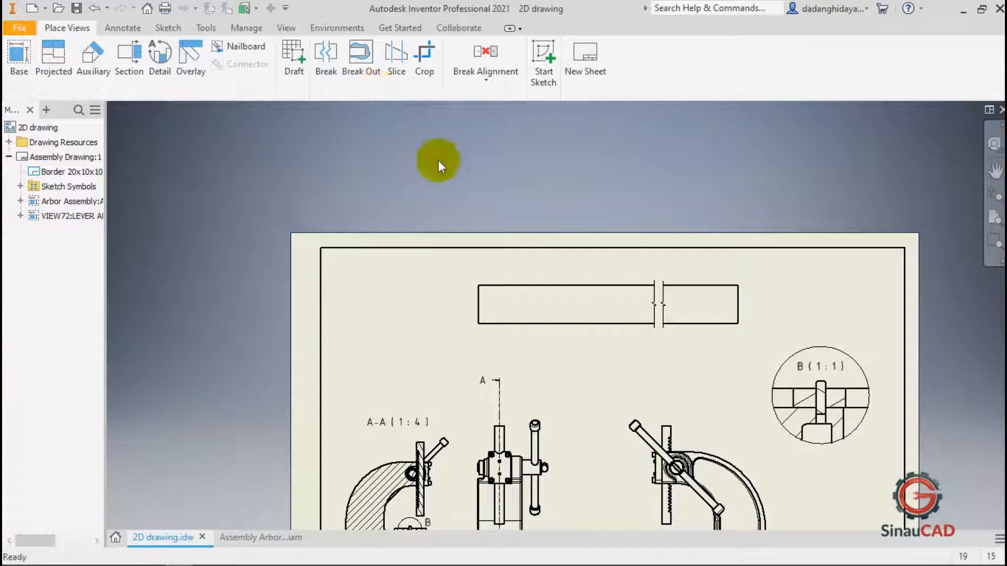
Examine the front and side views of the press around the lever hub and rack.
scroll(446, 160, "down", 5)
scroll(488, 249, "up", 6)
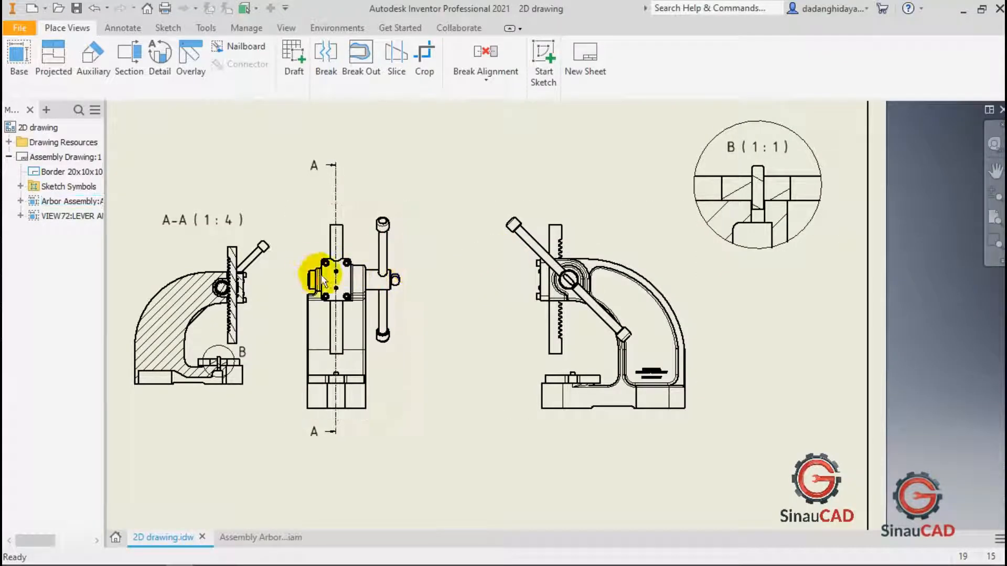
scroll(329, 281, "up", 3)
scroll(669, 265, "down", 3)
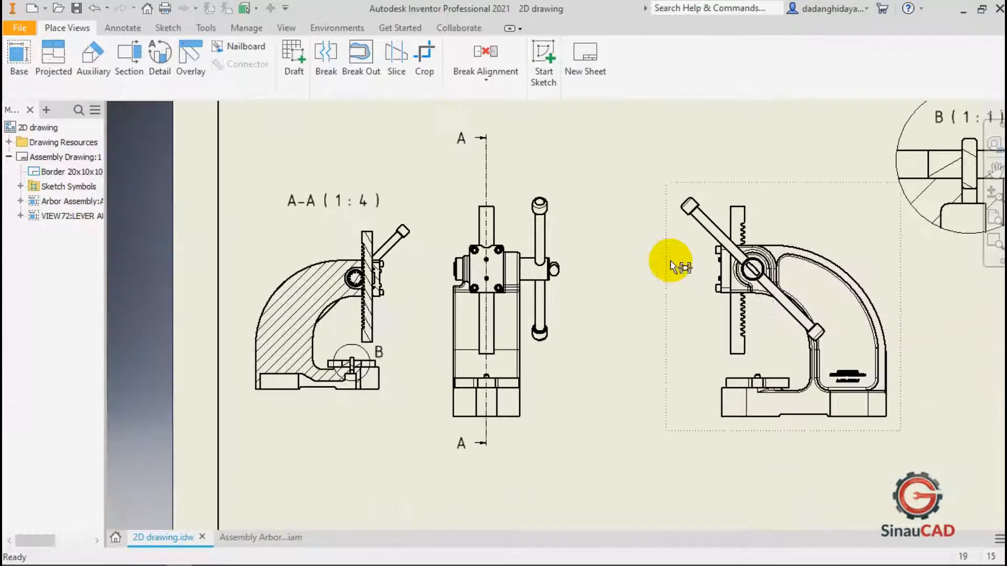
scroll(749, 254, "up", 4)
scroll(750, 255, "up", 3)
scroll(584, 285, "down", 2)
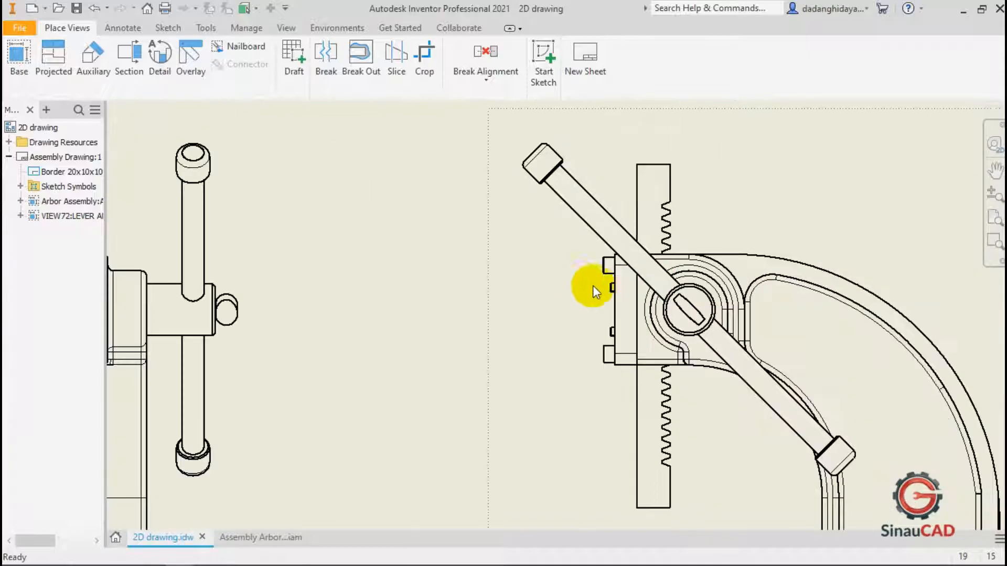
scroll(634, 322, "up", 1)
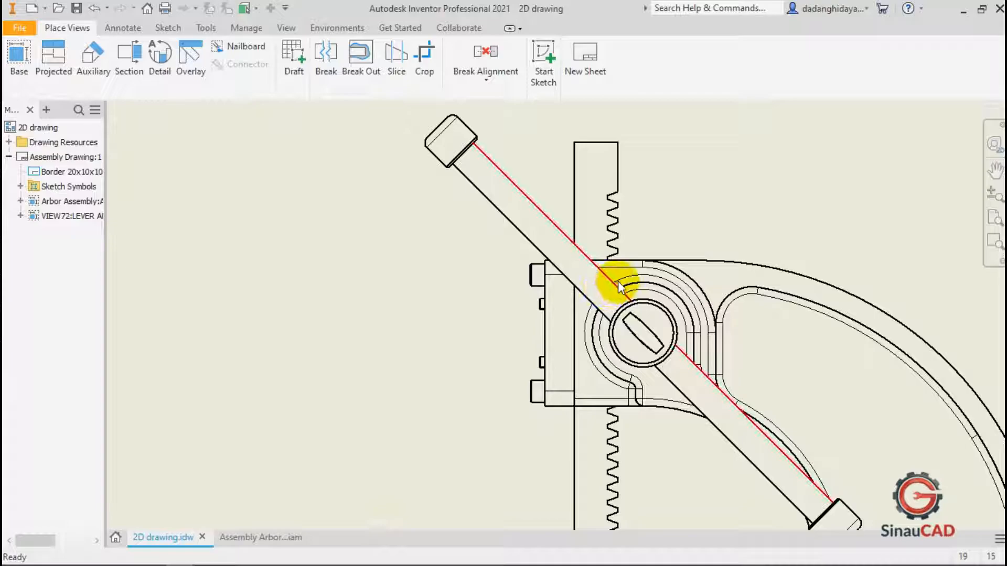
scroll(540, 281, "down", 2)
scroll(582, 283, "down", 2)
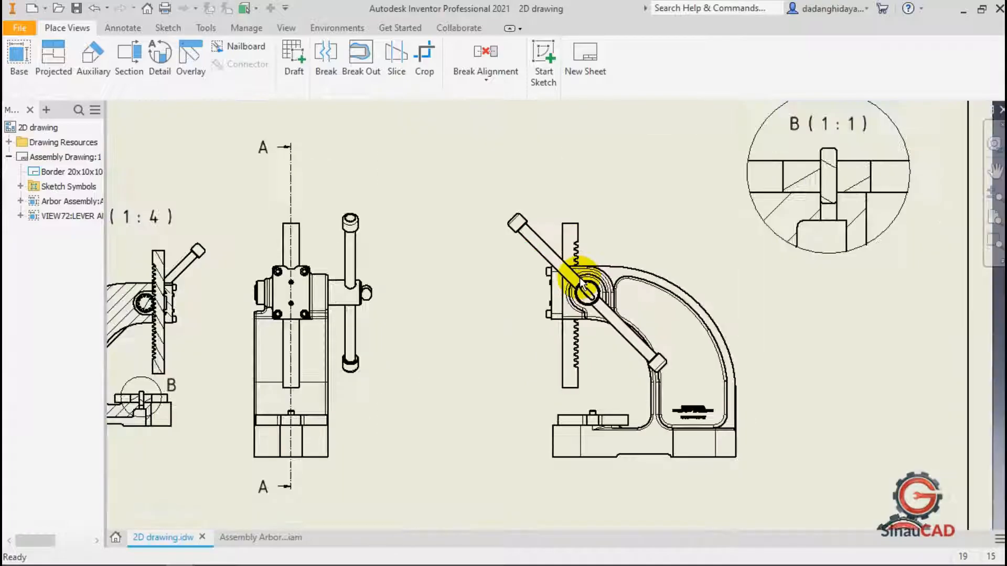
scroll(582, 288, "up", 3)
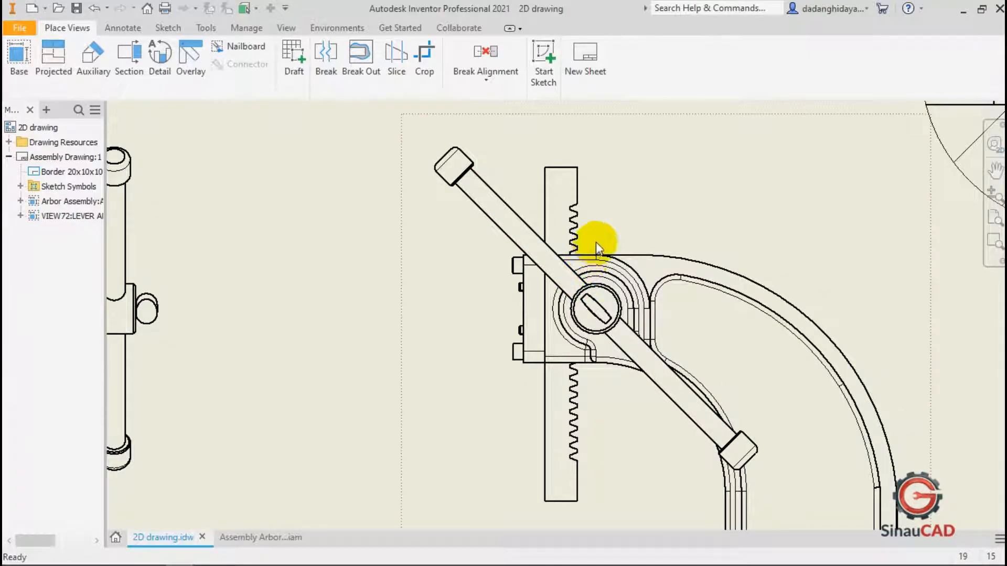
scroll(455, 335, "down", 2)
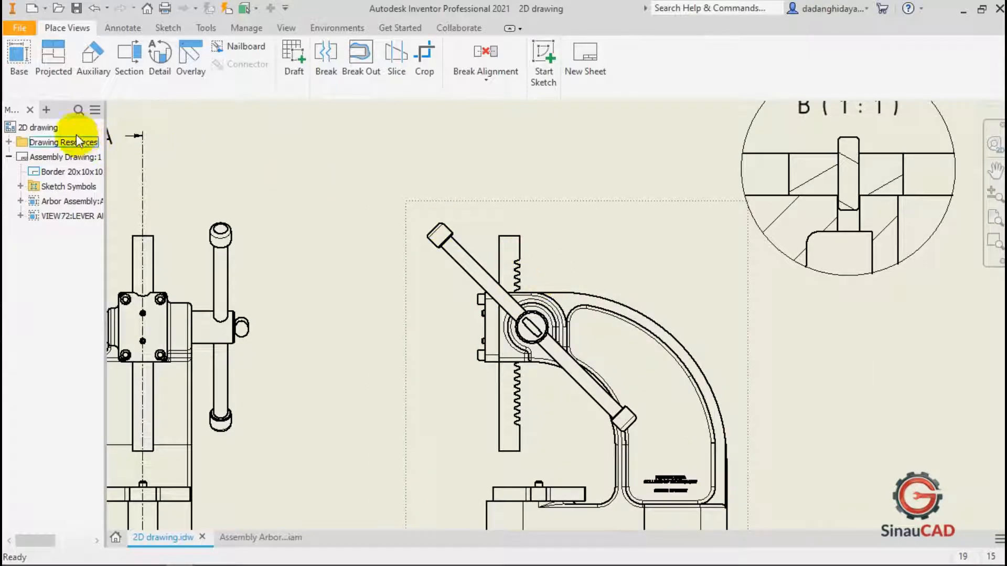
Sketch a circle in the side view enclosing part of the rack and the upper half of the lever hub, and finish the sketch.
left_click(115, 29)
left_click(68, 27)
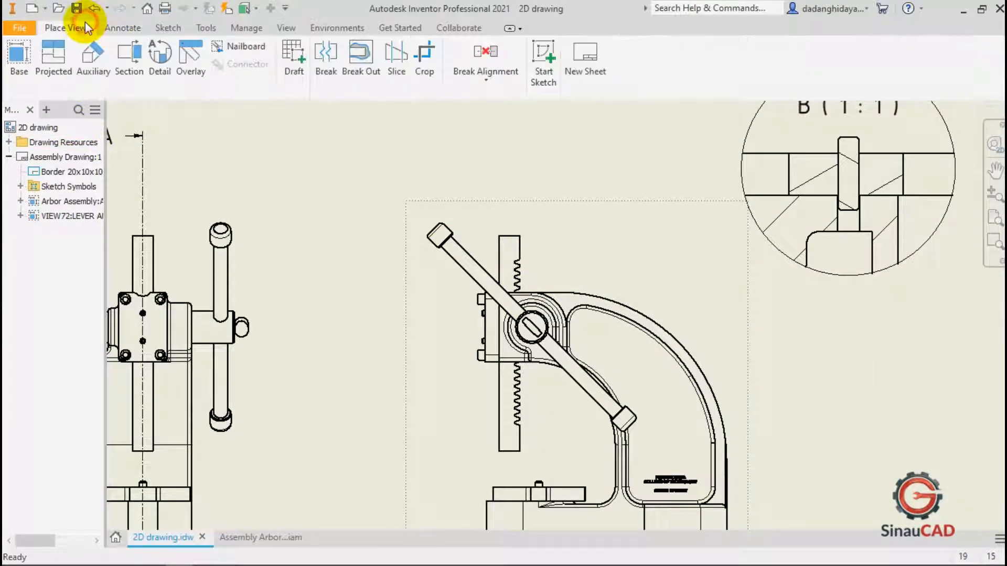
left_click(542, 80)
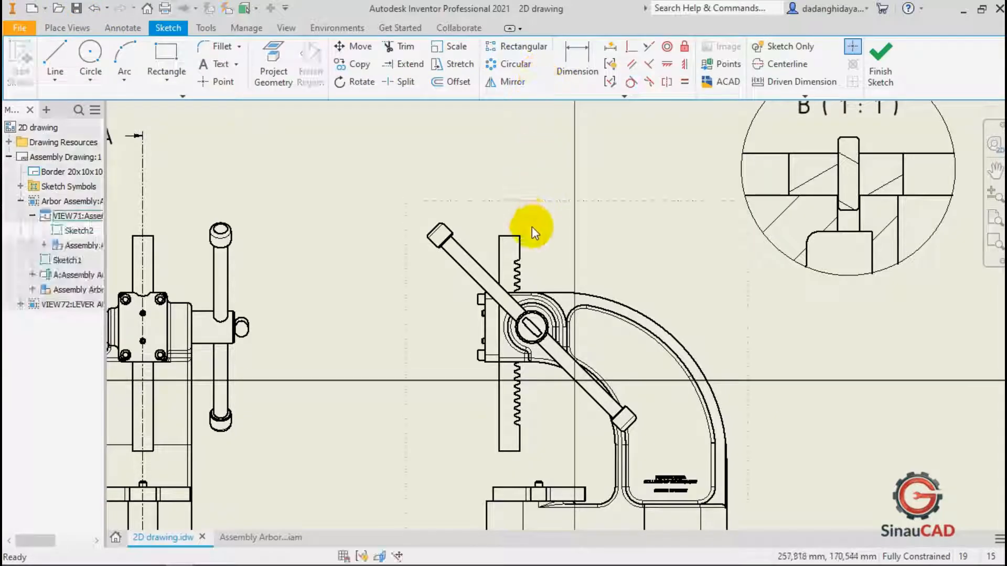
scroll(531, 227, "up", 3)
left_click(89, 55)
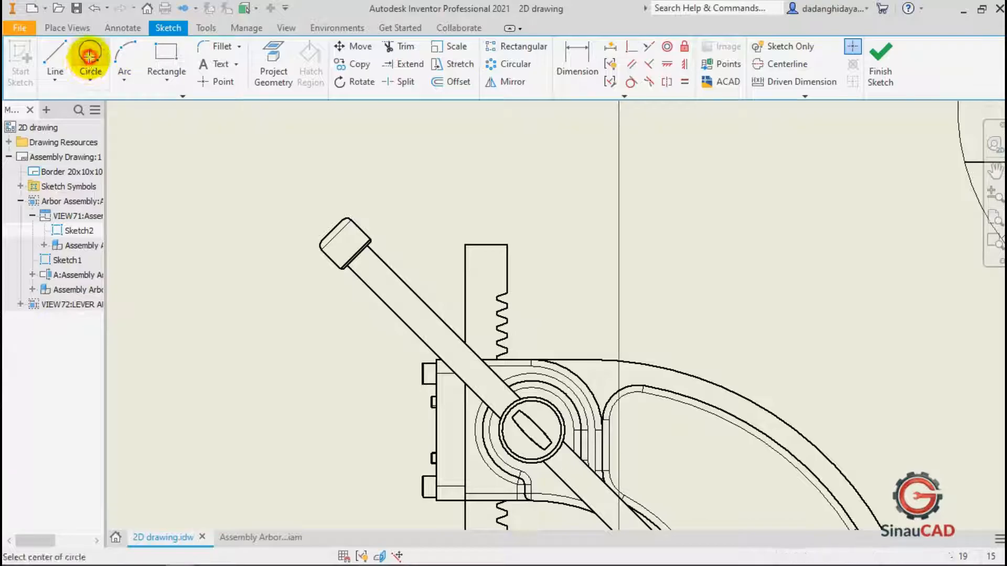
left_click(556, 304)
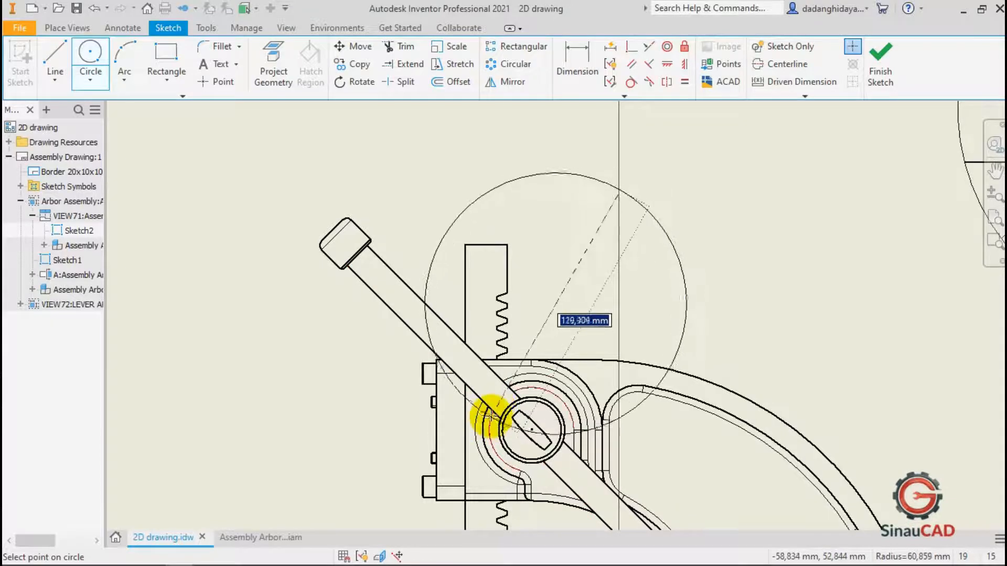
left_click(475, 414)
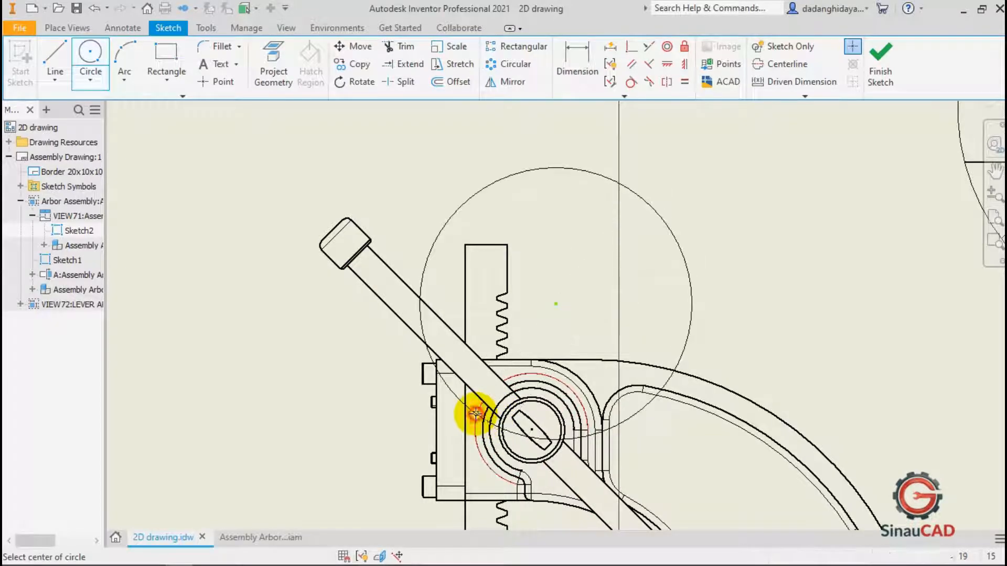
left_click(880, 55)
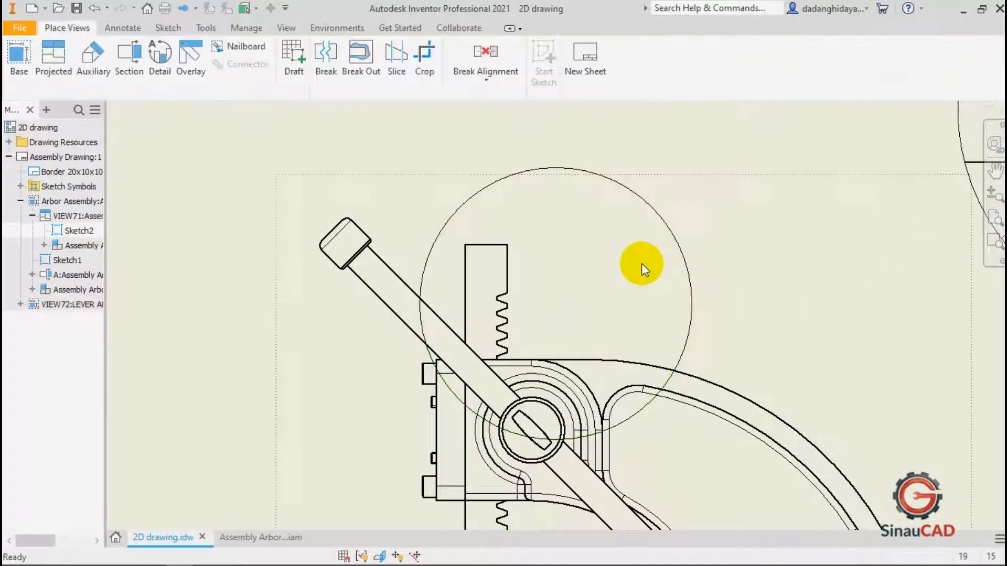
Start a break out of the side view with the sketched circle as boundary and hidden edges shown.
left_click(348, 70)
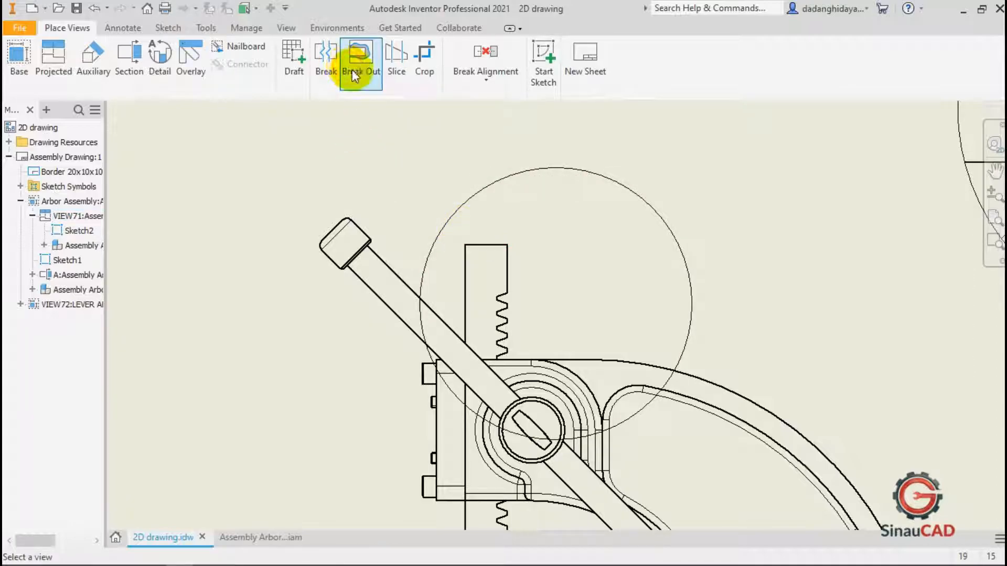
left_click(565, 329)
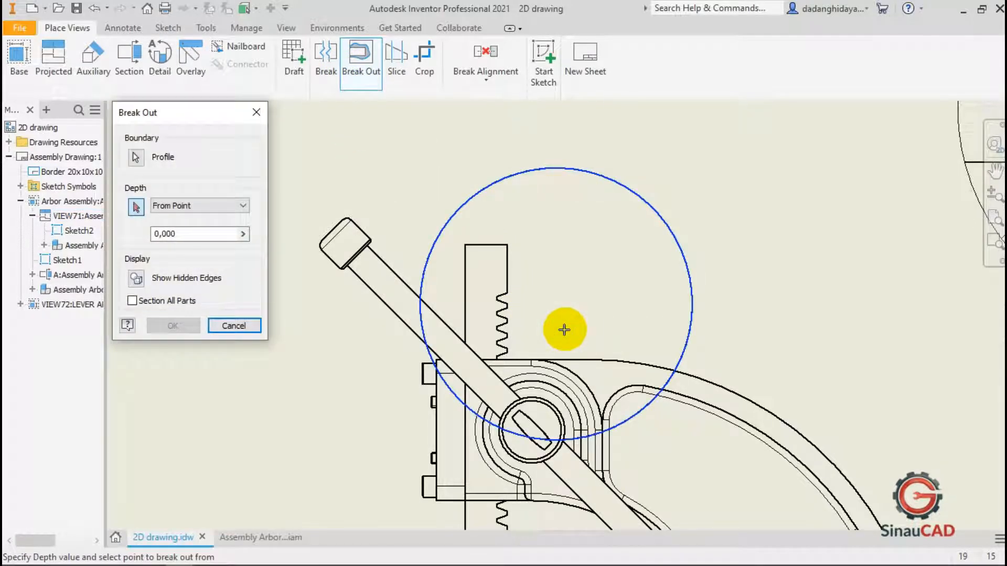
left_click(136, 279)
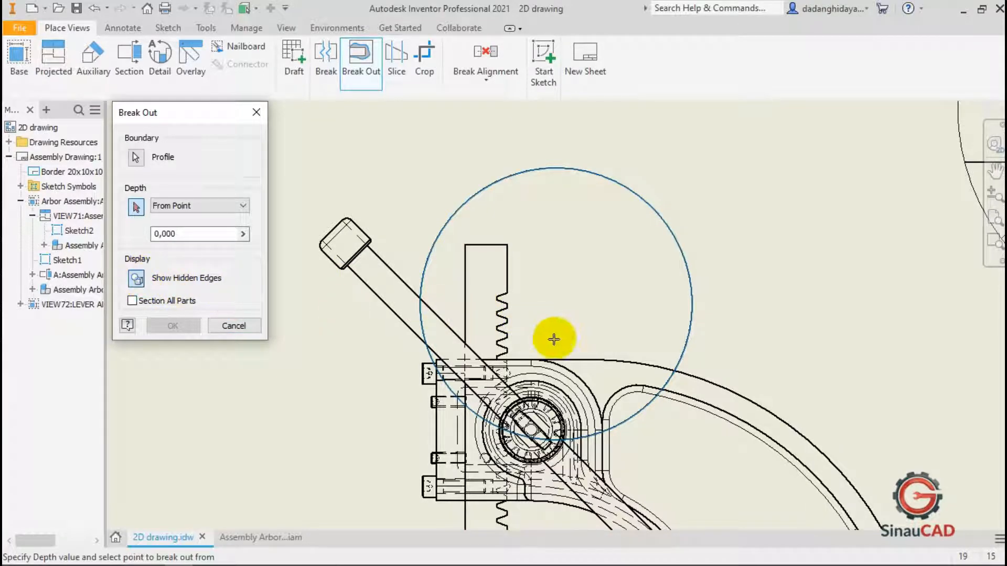
Set the break out depth from a hidden rack tooth corner above the pinion and create the break out.
scroll(517, 374, "up", 5)
scroll(486, 333, "down", 5)
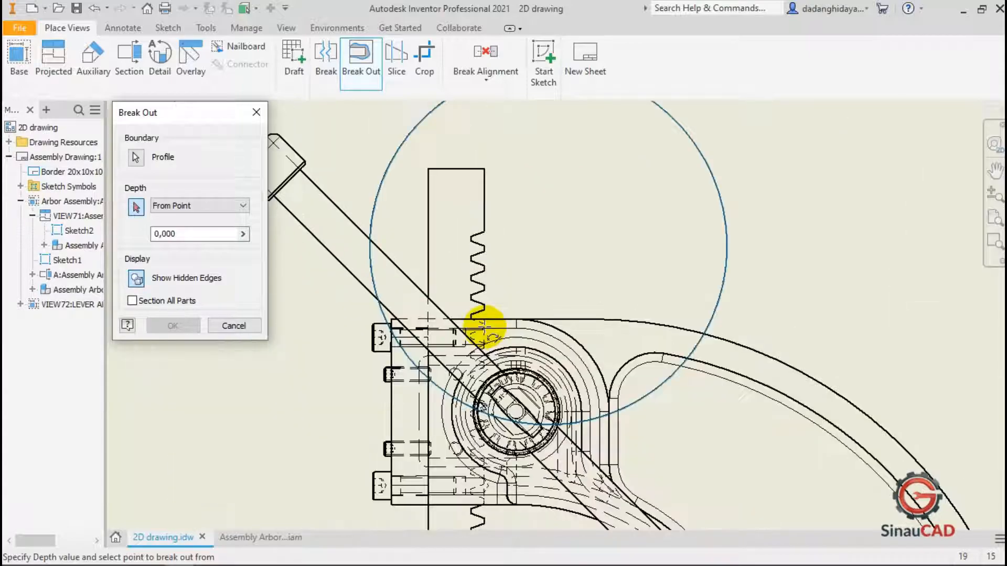
scroll(501, 353, "up", 5)
scroll(461, 299, "down", 5)
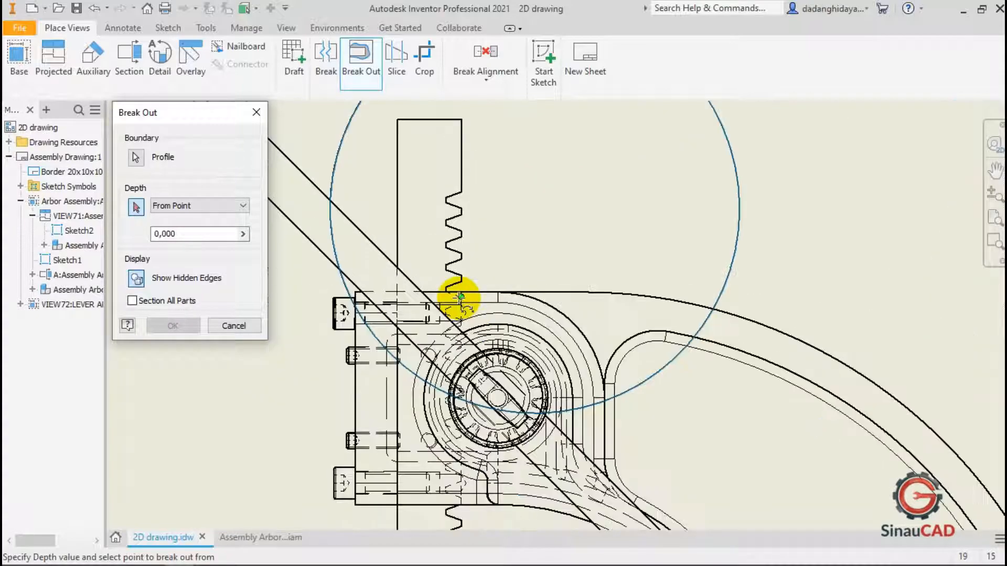
scroll(477, 324, "up", 5)
scroll(446, 321, "up", 2)
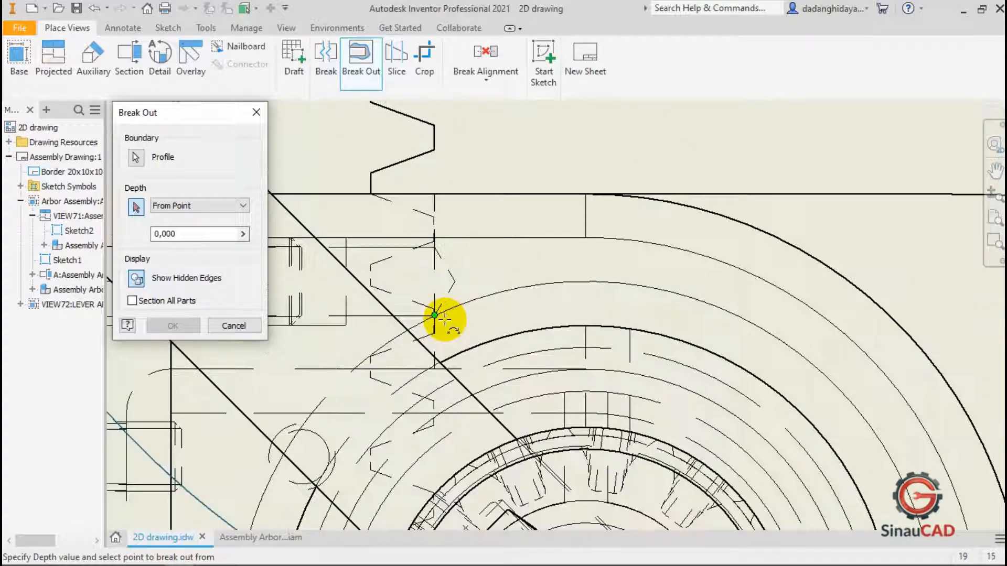
scroll(440, 325, "up", 2)
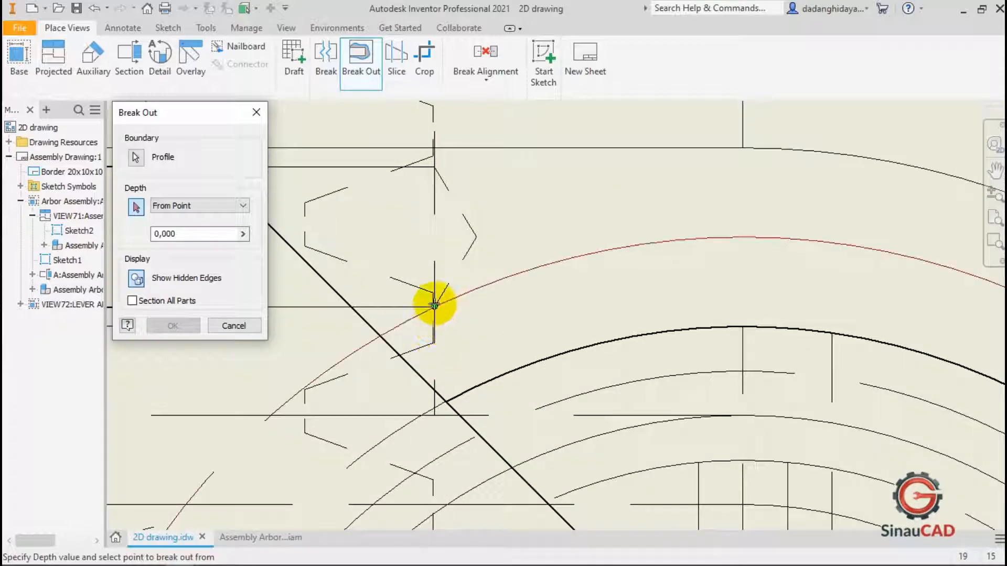
scroll(434, 296, "up", 2)
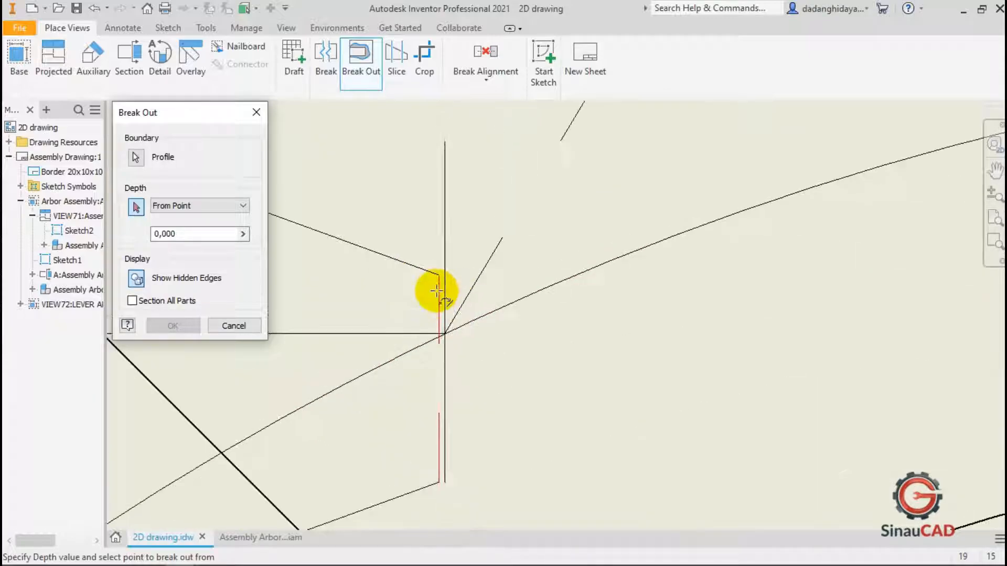
left_click(440, 275)
scroll(440, 283, "down", 5)
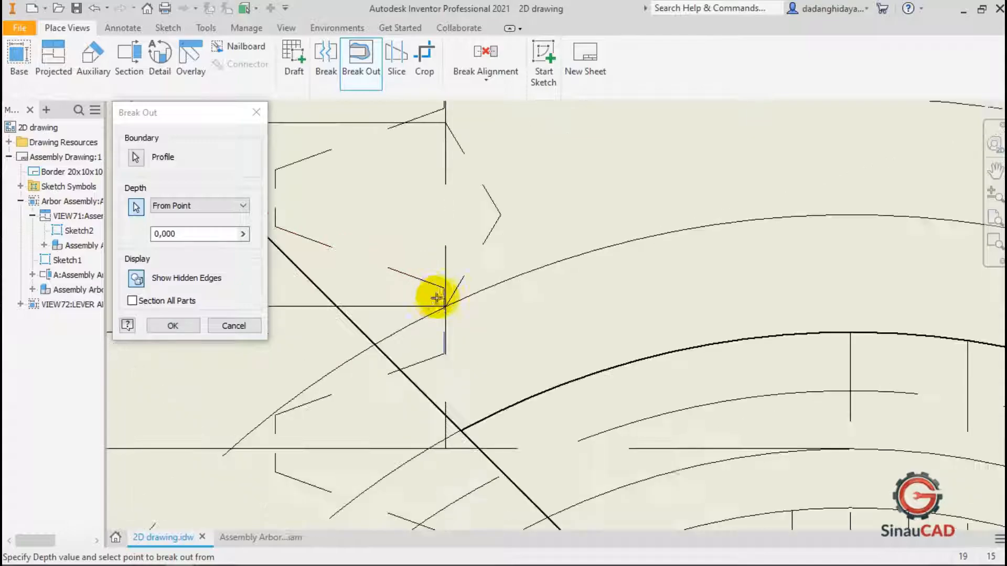
left_click(173, 326)
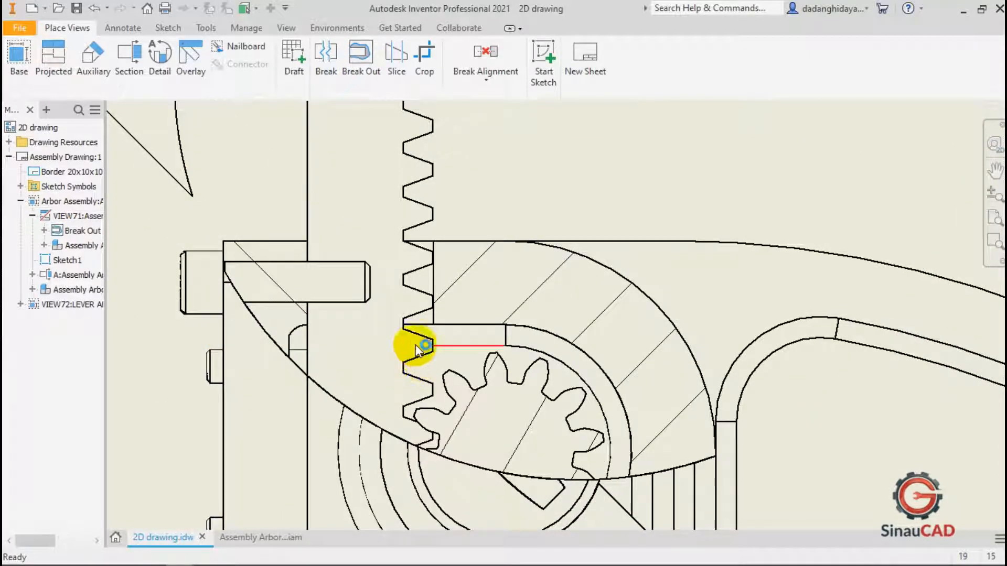
Examine the break out around the side view's rack and pinion and compare it with the whole sheet.
scroll(417, 352, "down", 4)
scroll(422, 355, "up", 3)
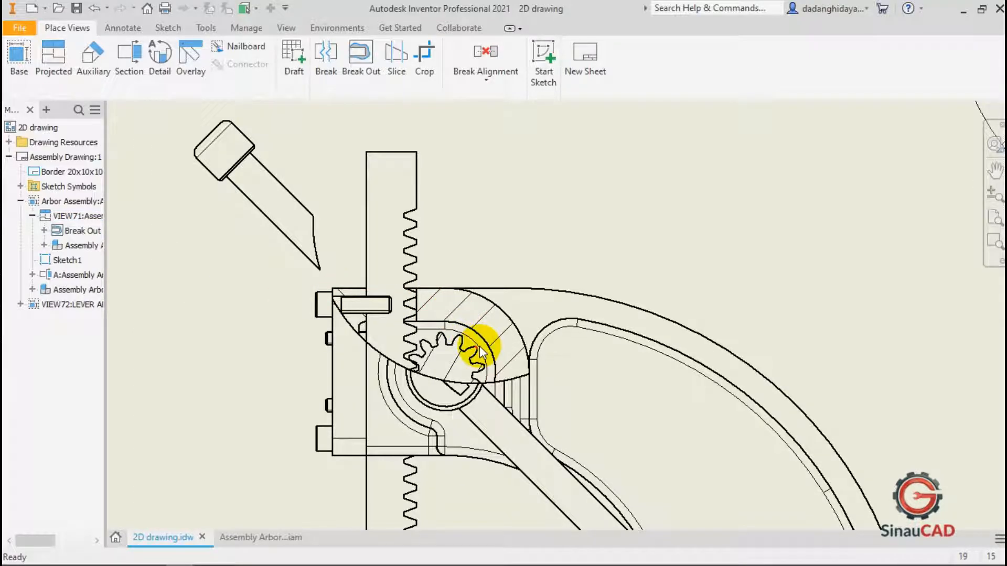
scroll(360, 270, "down", 6)
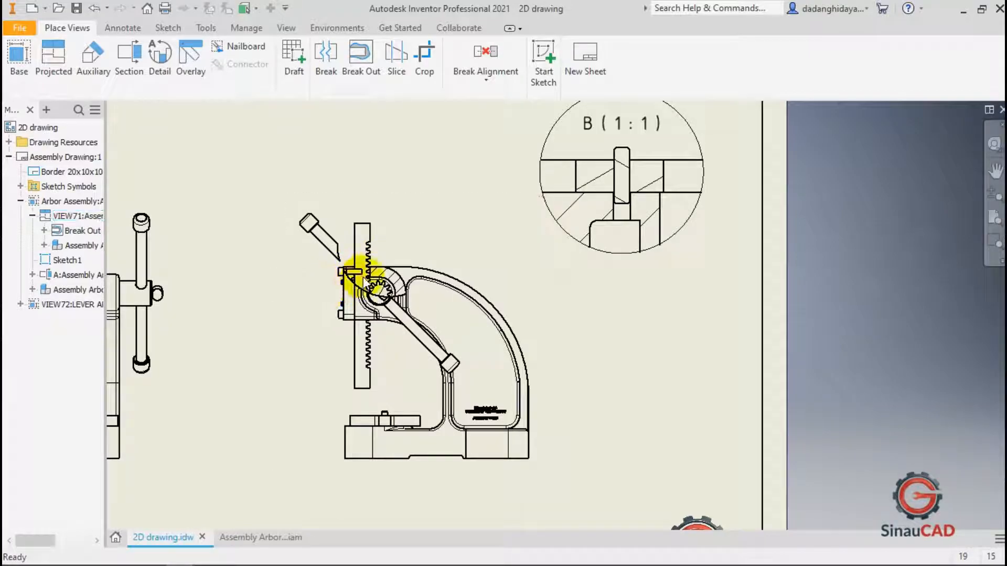
scroll(362, 278, "up", 3)
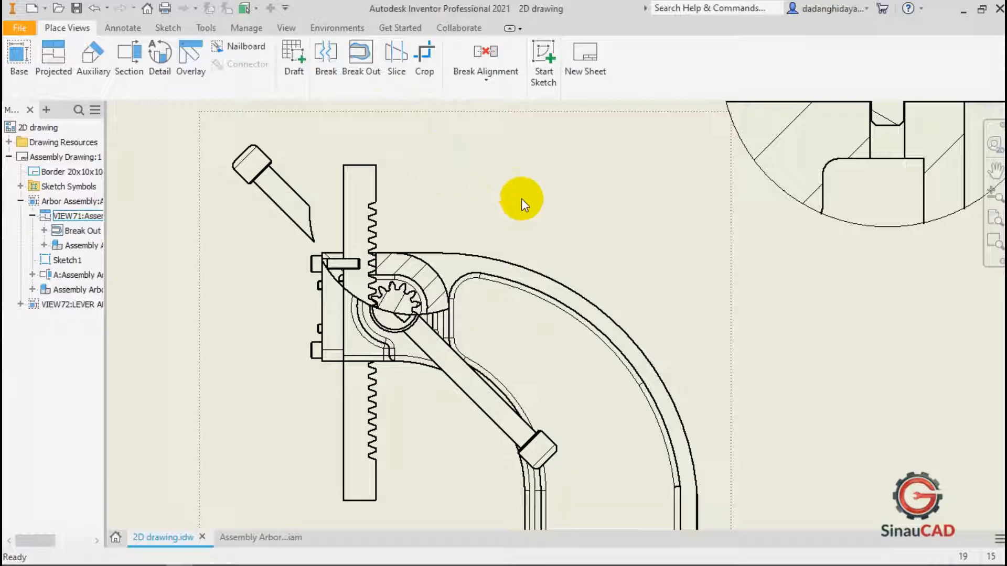
scroll(532, 209, "down", 2)
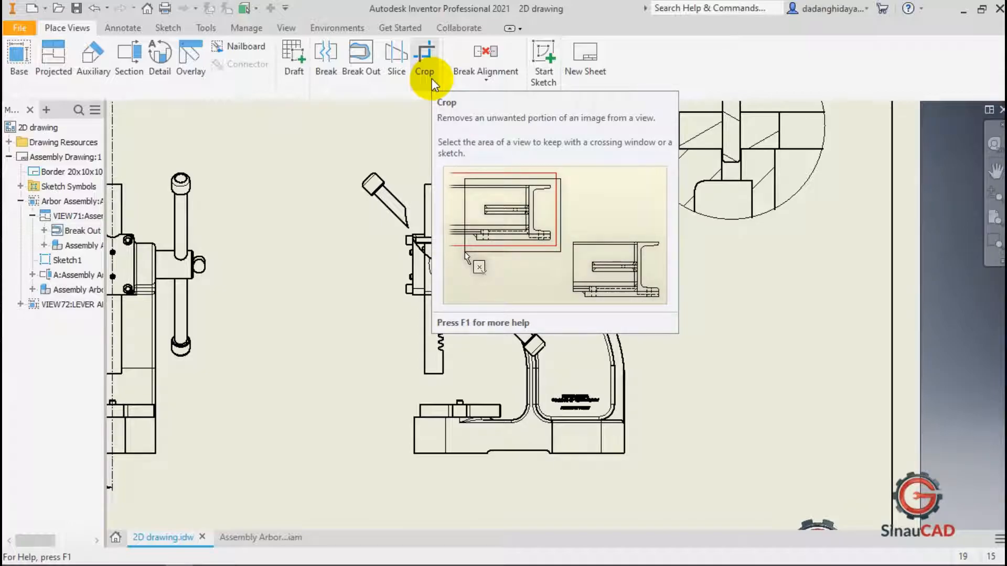
scroll(581, 247, "down", 5)
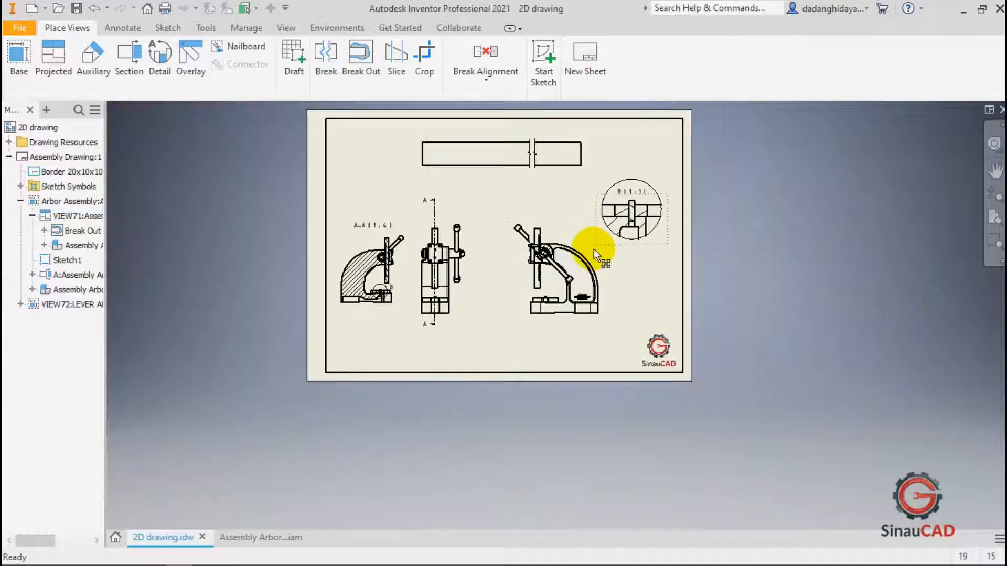
scroll(577, 277, "up", 4)
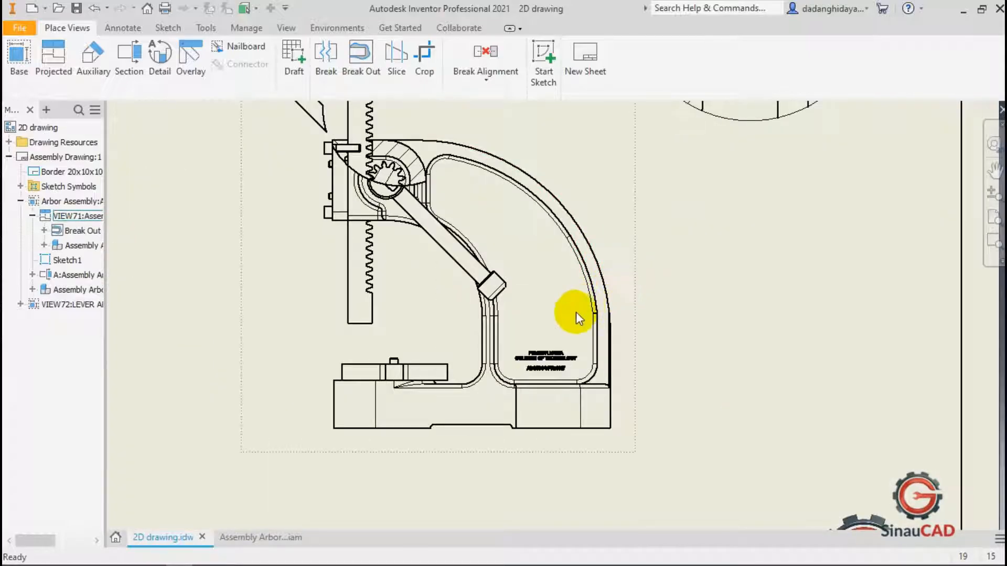
Crop the side view to a rectangle enclosing the lever, the upper rack and the pinion hub.
scroll(580, 304, "down", 1)
scroll(591, 265, "up", 3)
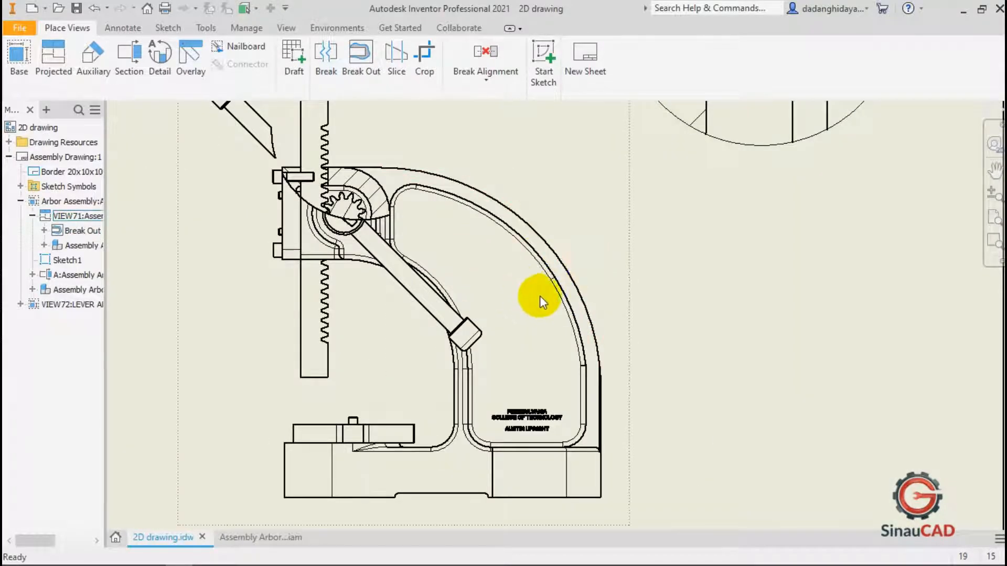
scroll(556, 302, "down", 3)
scroll(440, 227, "up", 3)
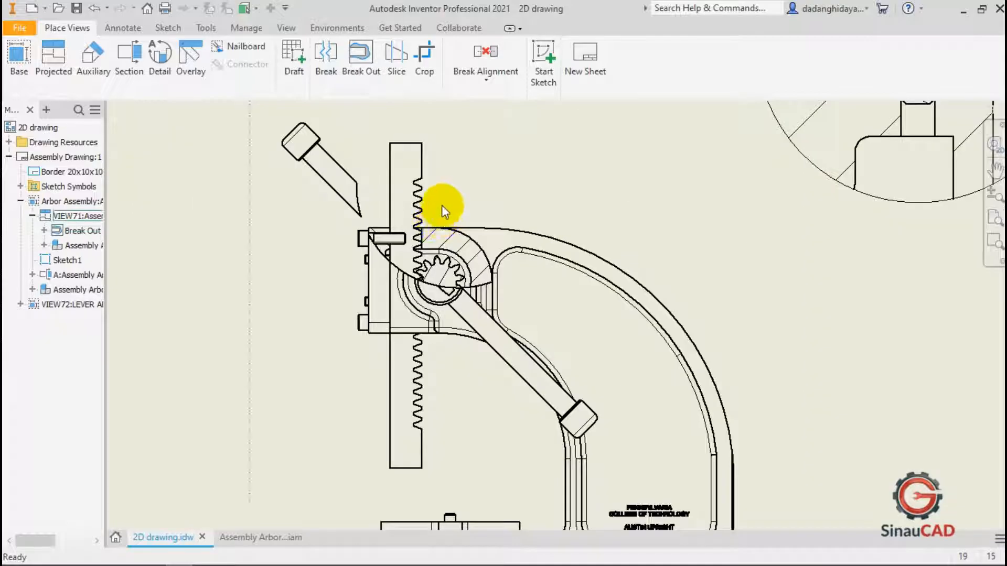
scroll(472, 304, "down", 3)
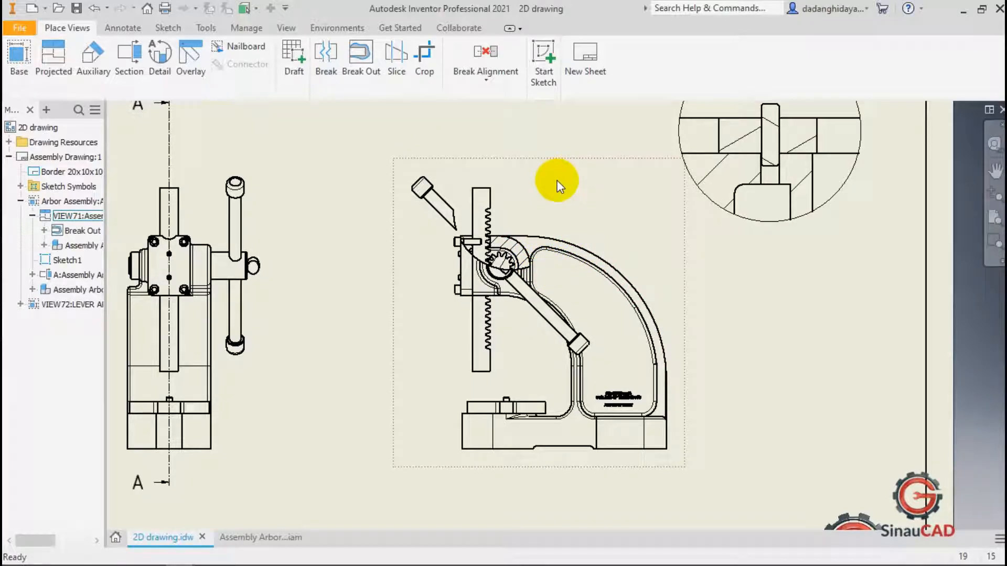
left_click(425, 63)
left_click(543, 202)
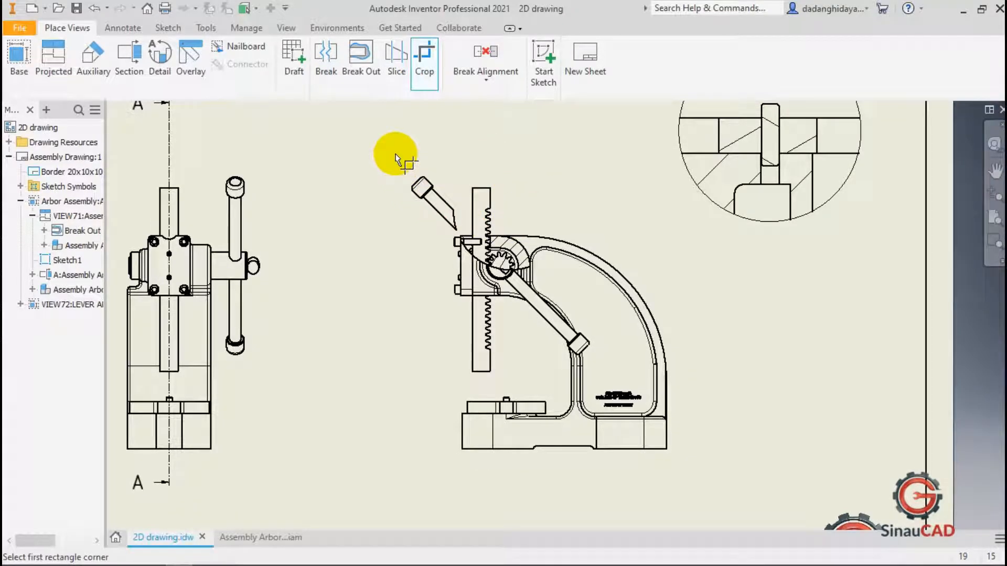
left_click(394, 153)
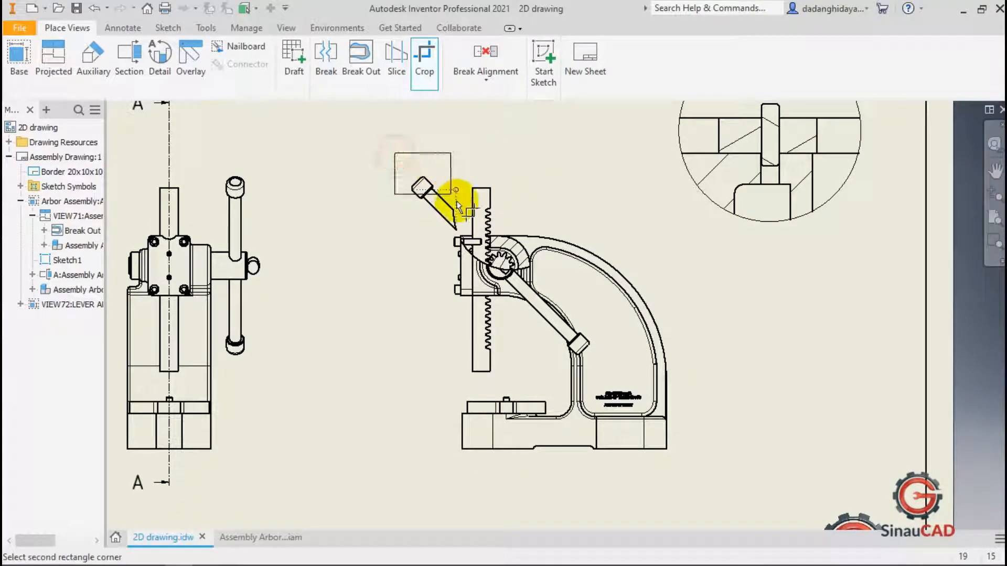
left_click(578, 315)
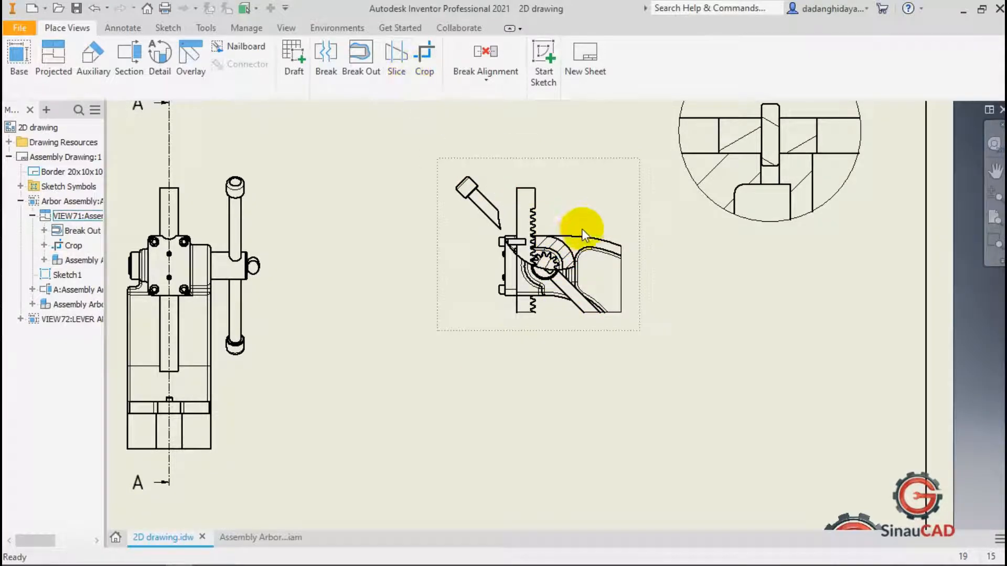
Move the cropped side view closer to the front view.
left_click(621, 250)
left_click_drag(583, 158, 516, 150)
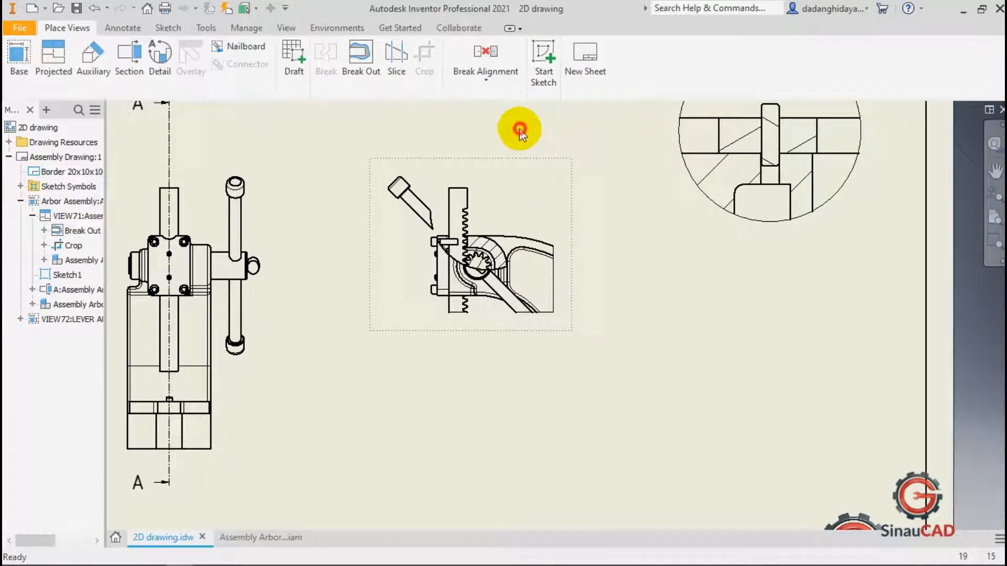
left_click(493, 74)
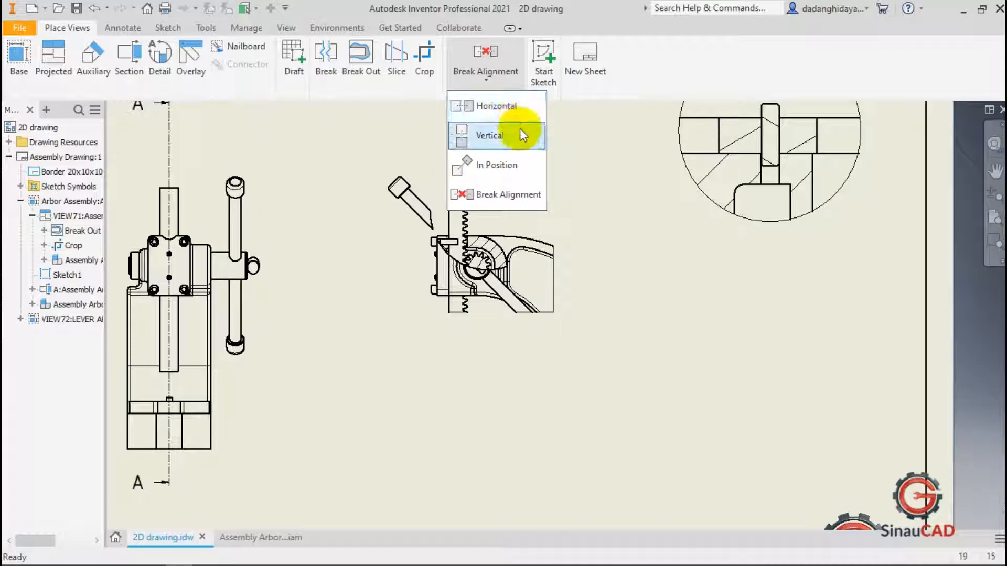
left_click(650, 270)
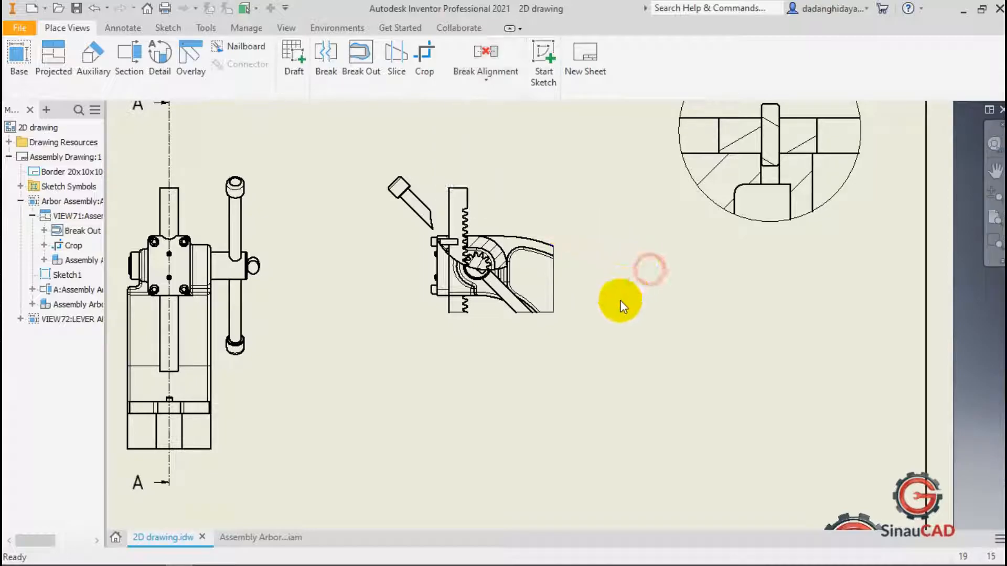
Start a new base view and load COLLAR.ipt from the Manual Press folder as its model.
scroll(622, 333, "down", 4)
scroll(630, 339, "up", 5)
scroll(575, 315, "down", 2)
left_click(532, 240)
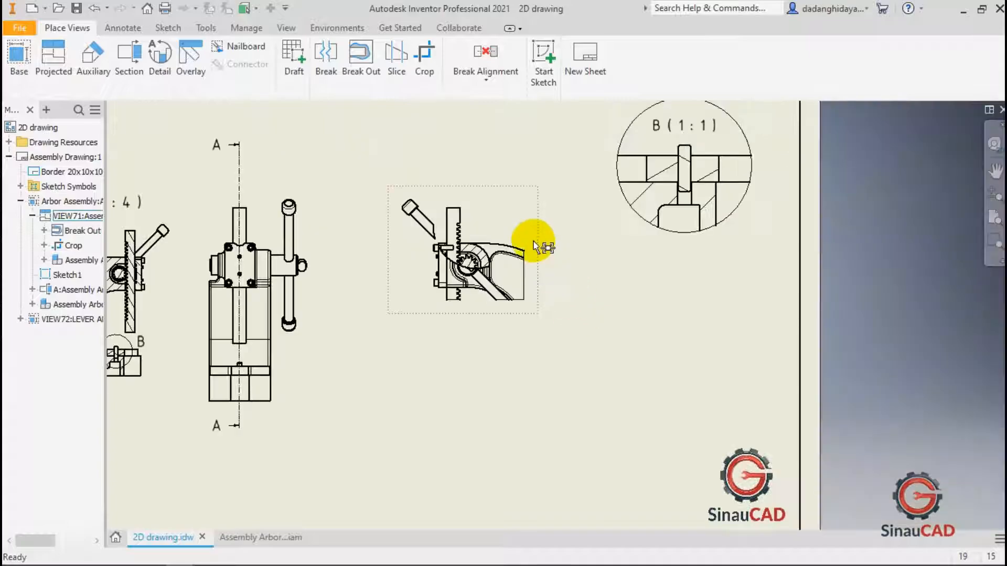
scroll(602, 301, "down", 4)
left_click(18, 58)
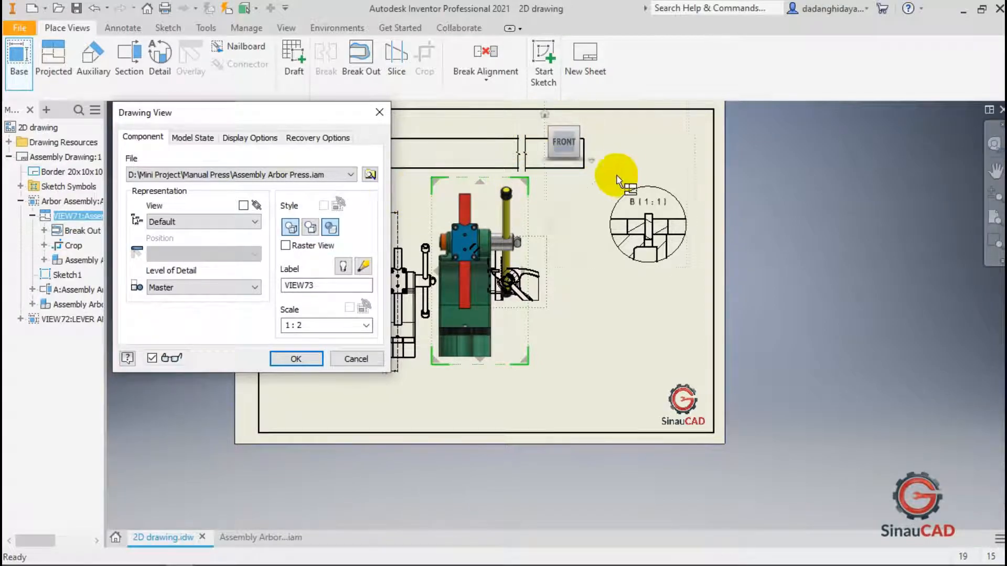
left_click(585, 141)
left_click(370, 174)
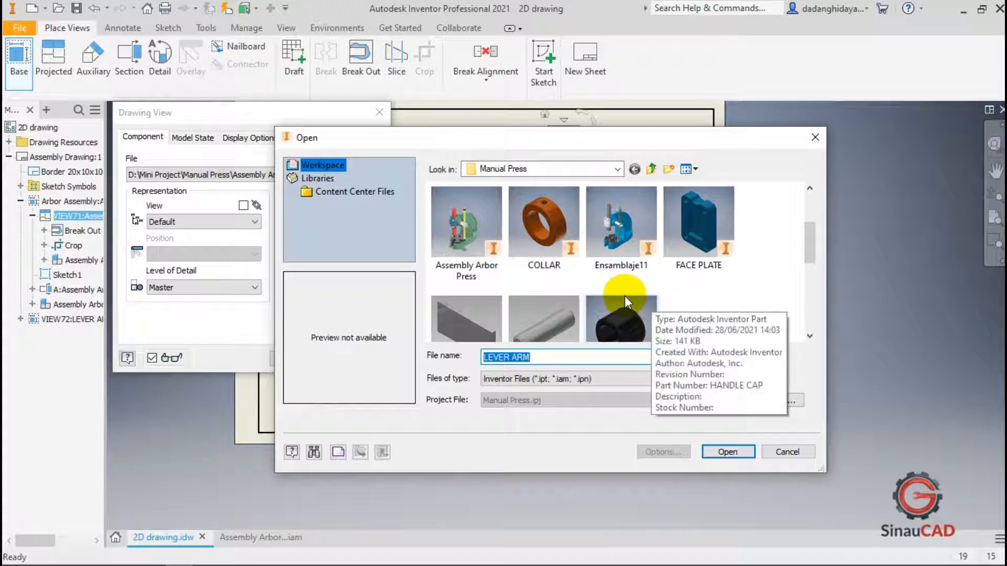
scroll(625, 291, "down", 1)
scroll(625, 288, "up", 1)
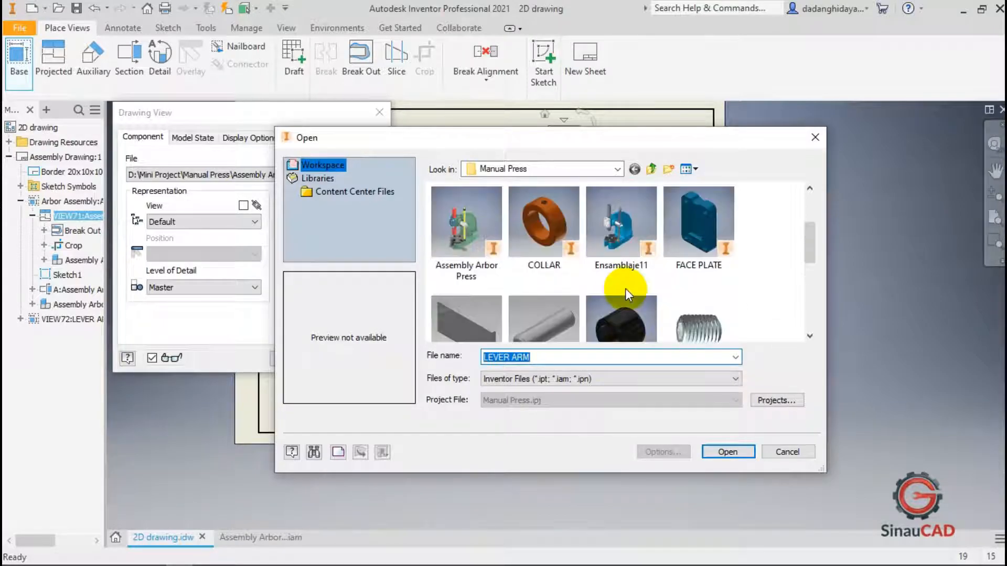
left_click(542, 234)
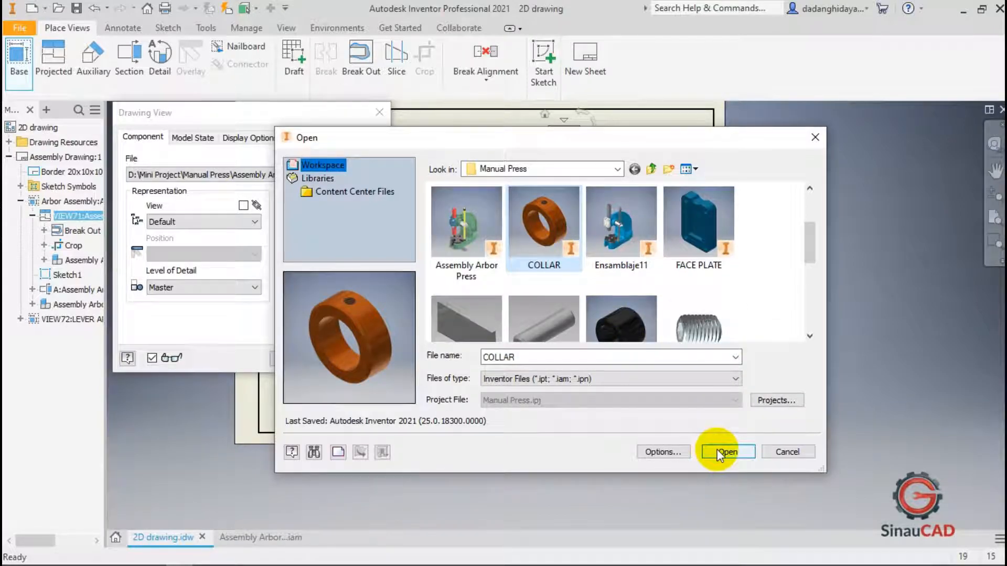
left_click(716, 451)
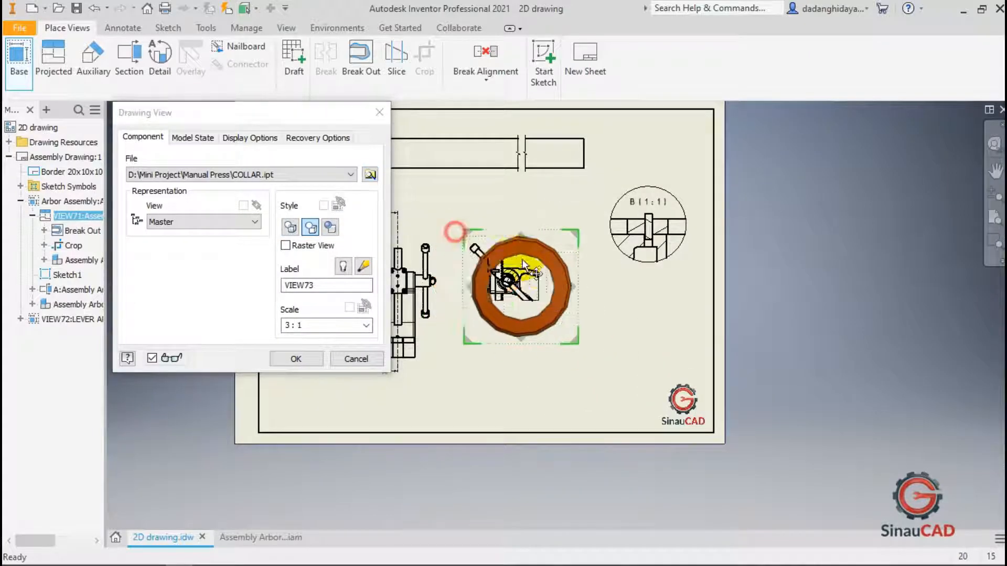
Set the collar view's scale to 2:1 and create it beside the cropped side view.
left_click(365, 325)
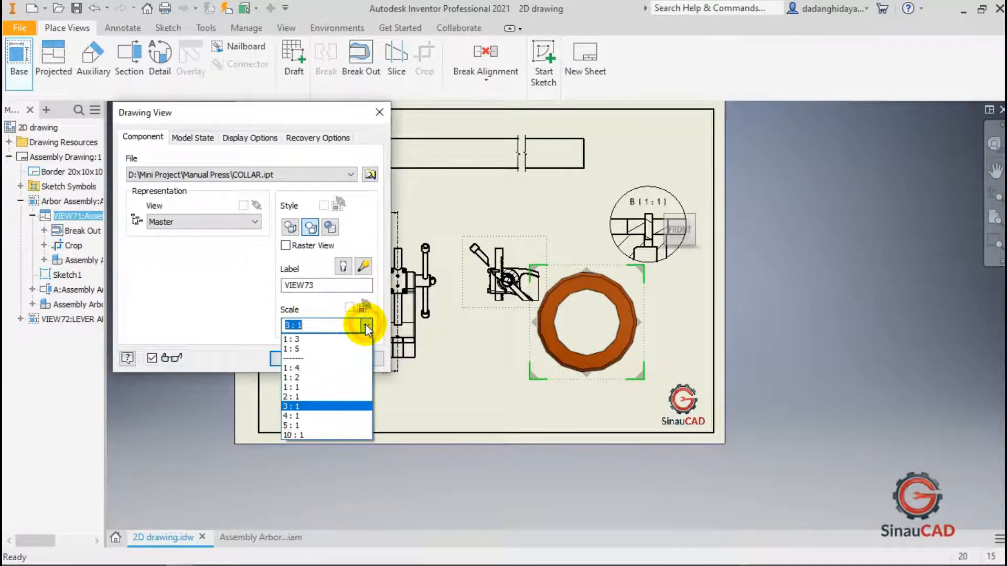
left_click(342, 397)
left_click(295, 358)
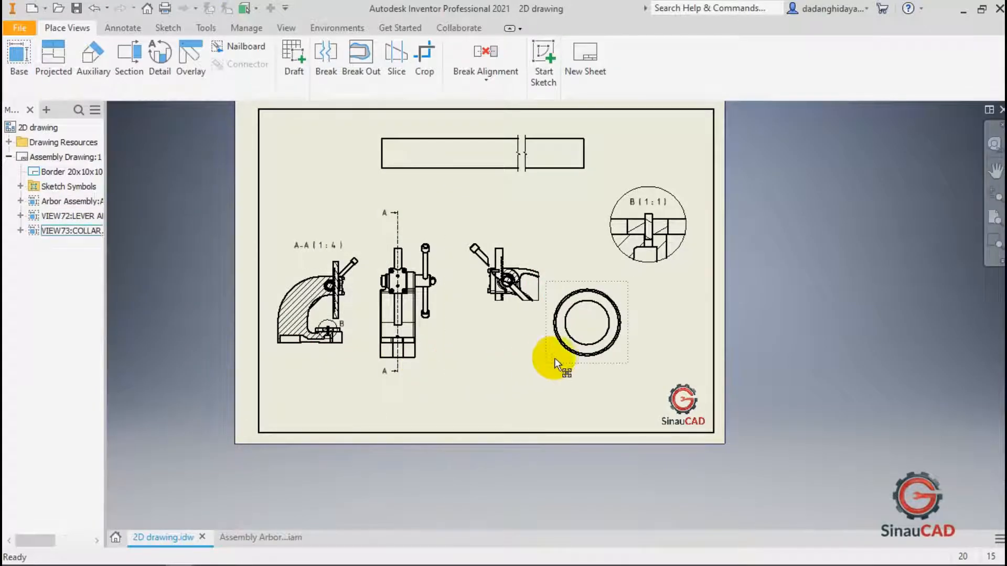
Shift the arbor press views slightly along the sheet and place the collar view below detail B.
left_click_drag(568, 365, 587, 352)
left_click_drag(433, 338, 441, 334)
left_click_drag(601, 350, 704, 357)
left_click_drag(368, 301, 369, 281)
left_click_drag(465, 297, 474, 300)
mouse_move(463, 290)
left_mouse_down()
mouse_move(472, 281)
mouse_move(488, 290)
left_mouse_up()
left_click(587, 369)
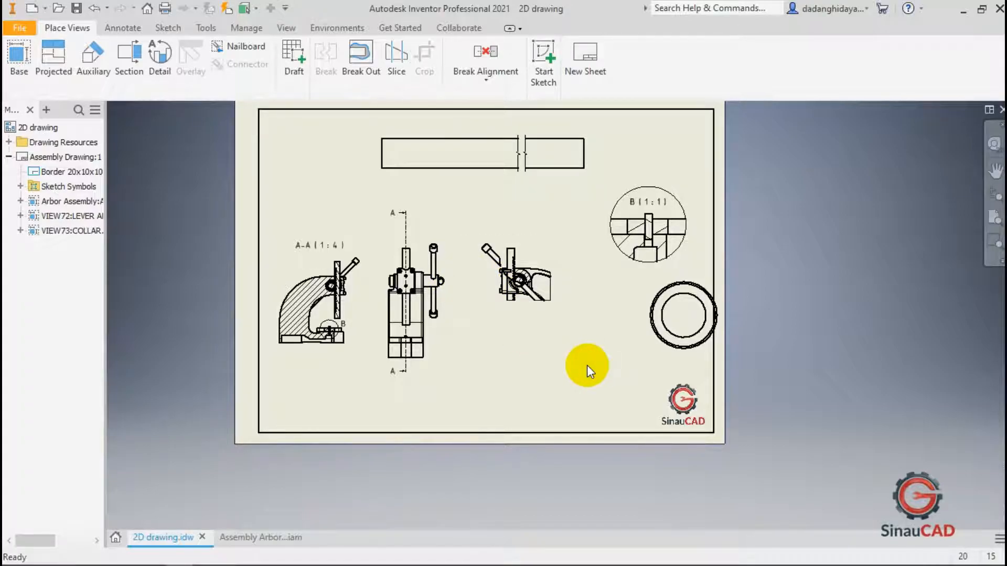
left_click_drag(650, 317, 593, 342)
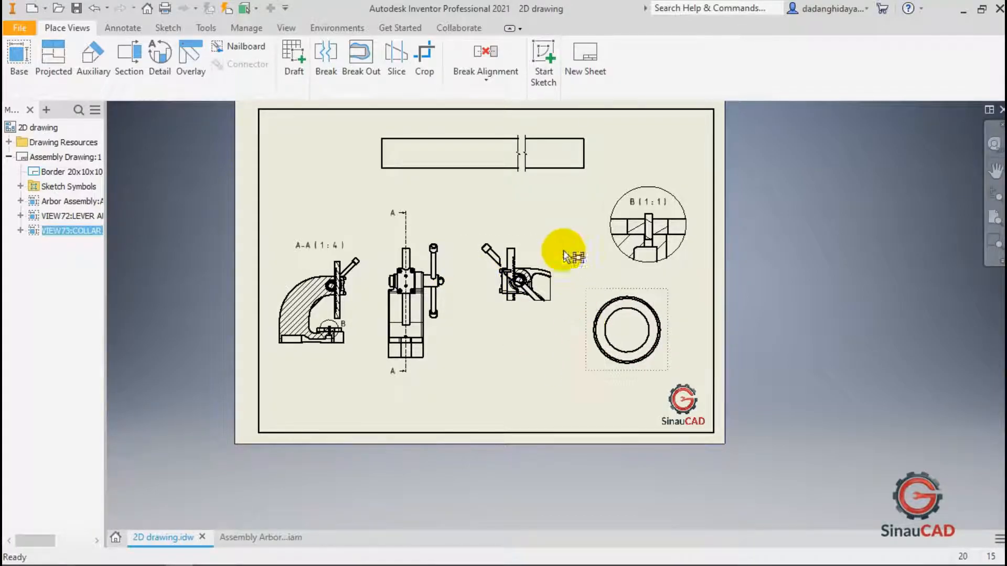
Align the collar view horizontally with the front view as base view.
left_click(482, 80)
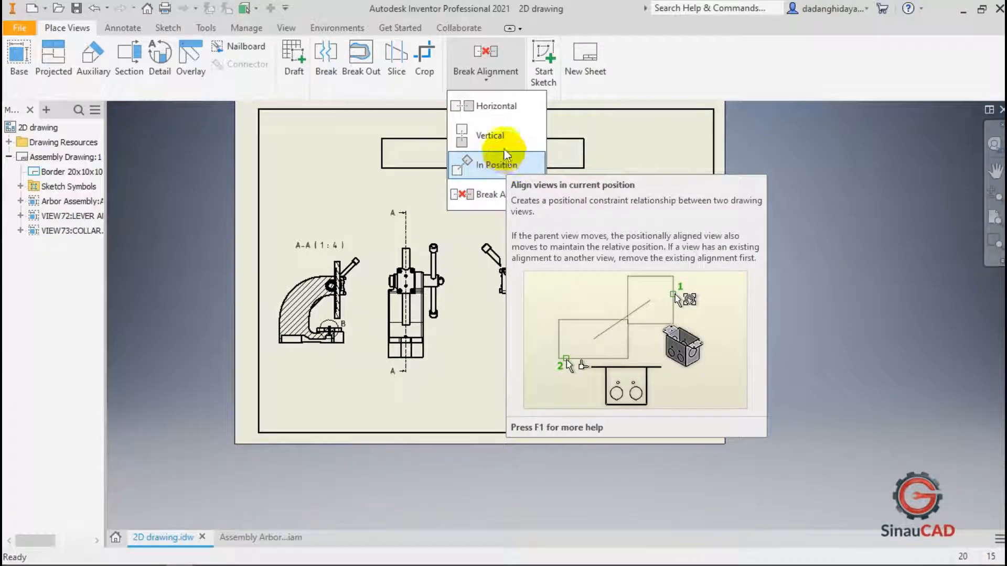
left_click(501, 115)
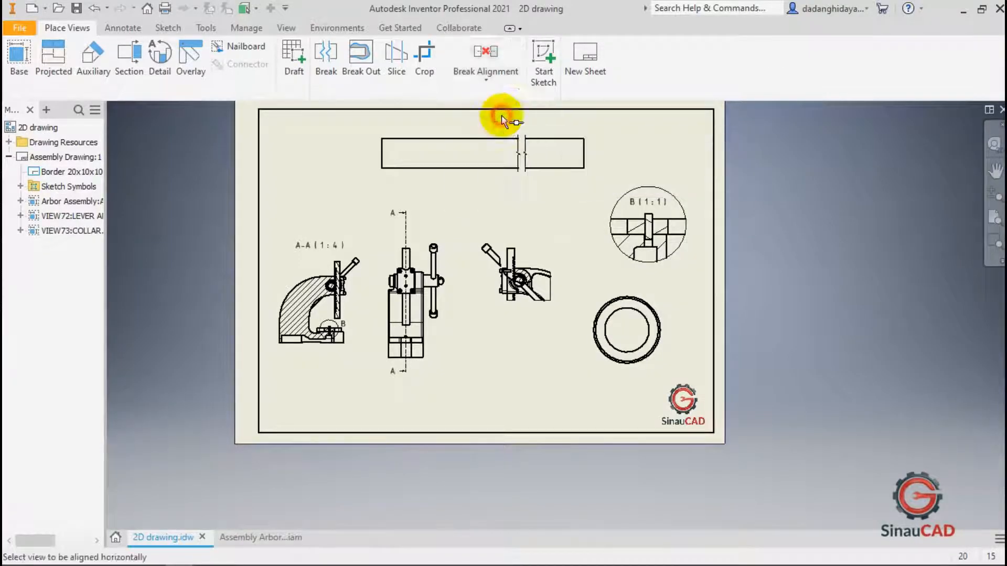
left_click(602, 299)
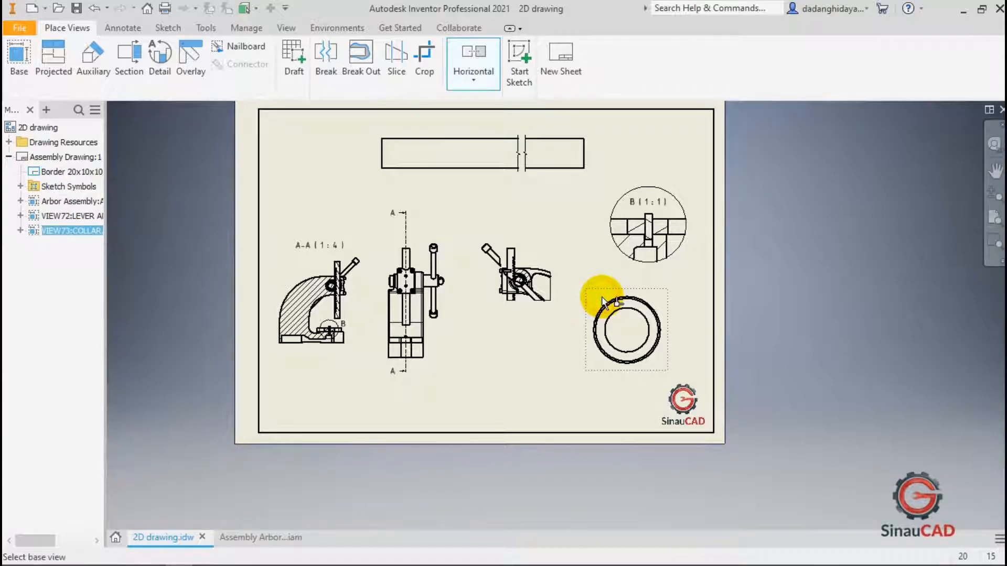
left_click(448, 266)
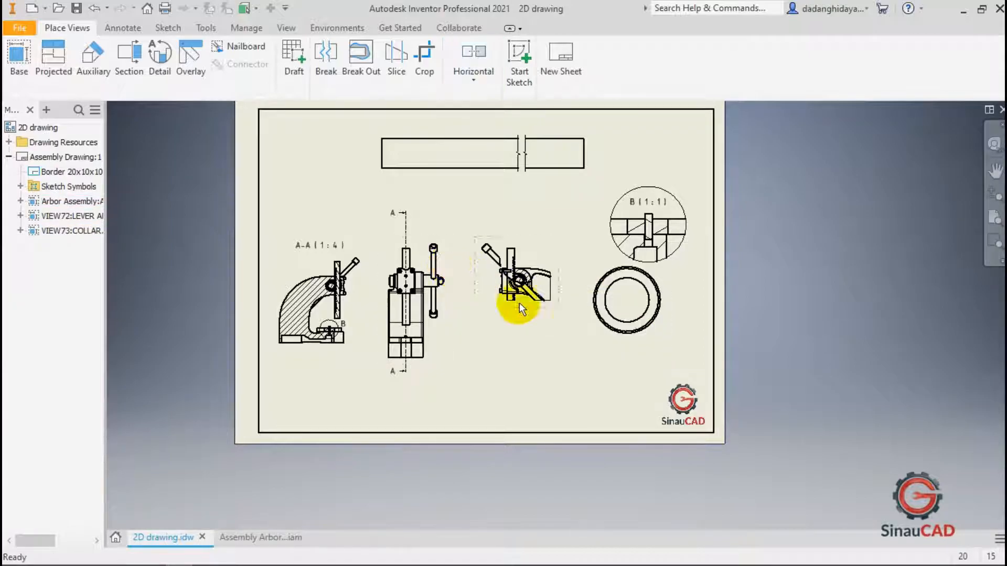
Break the collar view's alignment and move the view above the front view.
left_click(608, 326)
left_click_drag(656, 322, 470, 195)
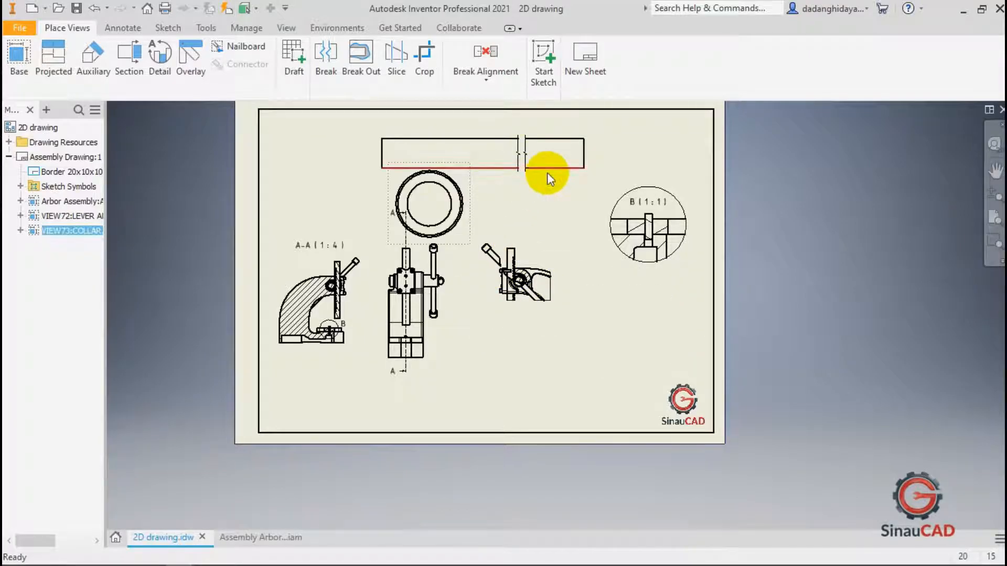
Delete the broken lever arm view and move the collar view up into the freed space above the front view.
left_click(547, 174)
key("Delete")
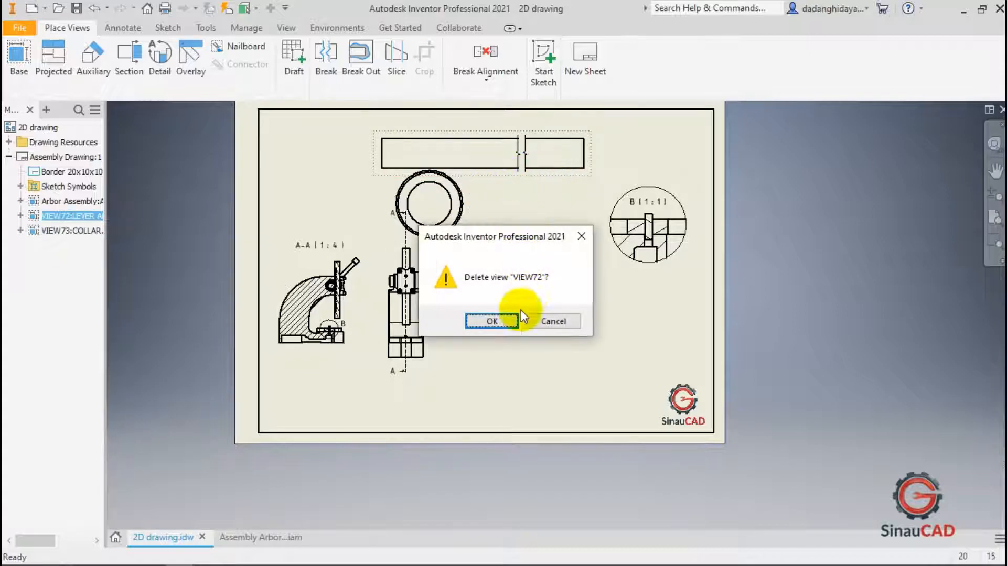
left_click(506, 321)
left_click_drag(472, 219, 445, 171)
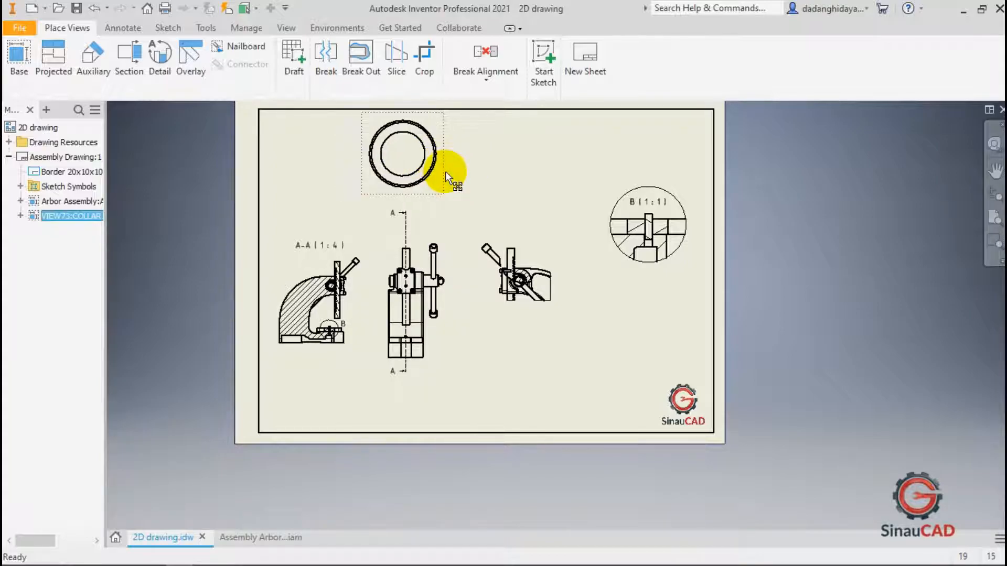